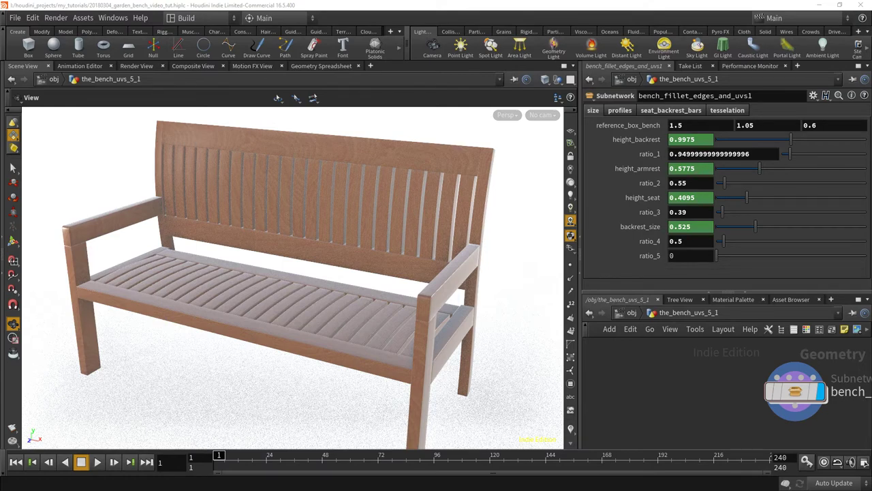
Narrow the bench box width to 0.7, after trying 1.2 and 0.9, making a single-seat chair
{"action": "left_click_drag", "start_coordinate": [312, 302], "coordinate": [364, 328], "text": "alt"}
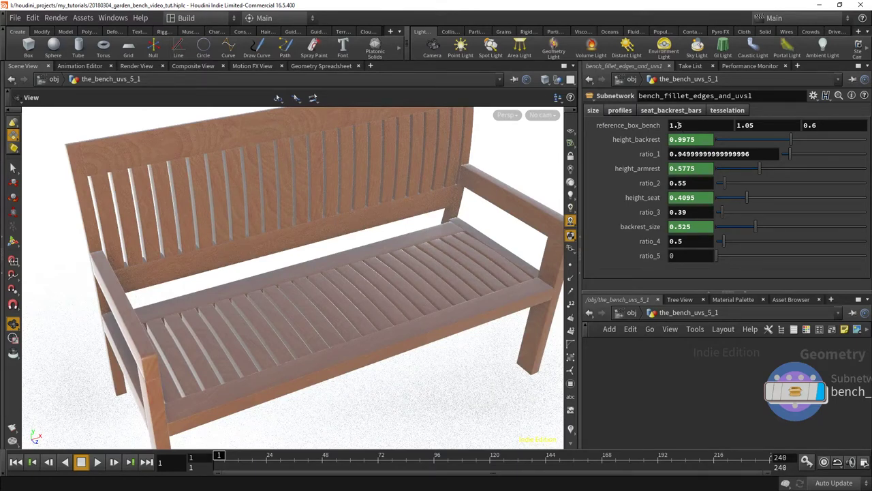
{"action": "left_click", "coordinate": [695, 127]}
{"action": "type", "text": "2"}
{"action": "key", "text": "Return"}
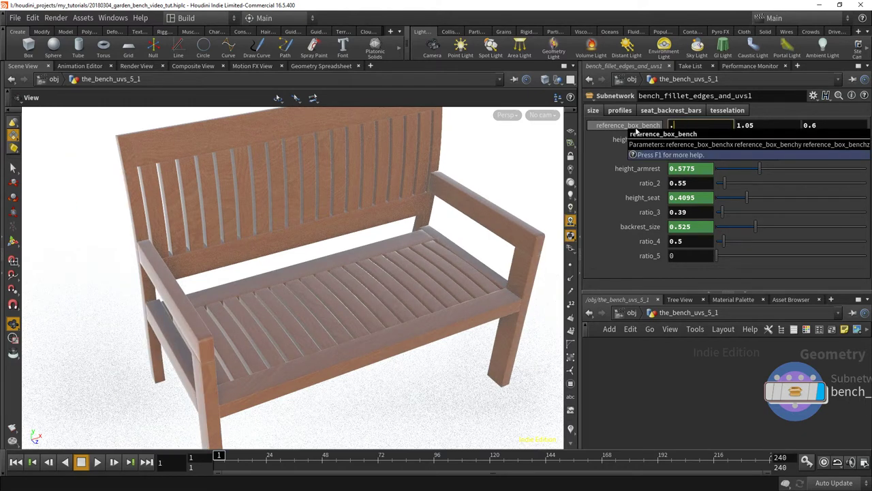
{"action": "type", "text": ".9"}
{"action": "key", "text": "Return"}
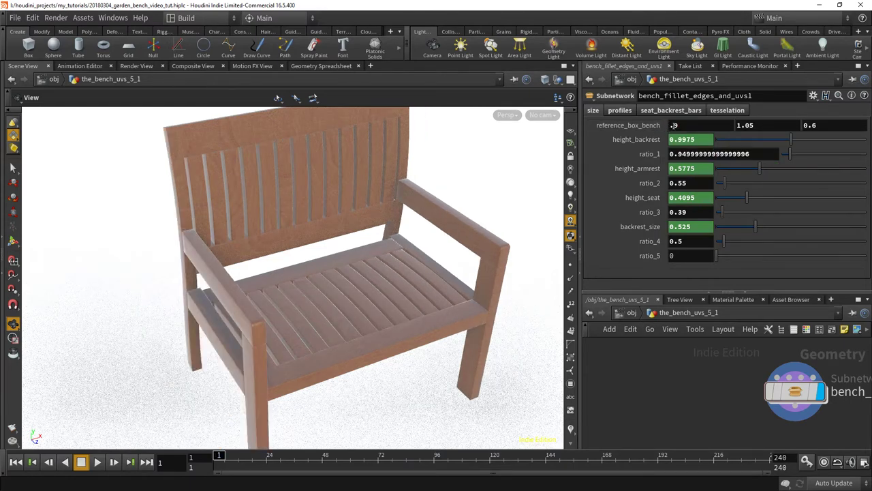
{"action": "left_click", "coordinate": [687, 125]}
{"action": "type", "text": "7"}
{"action": "key", "text": "Return"}
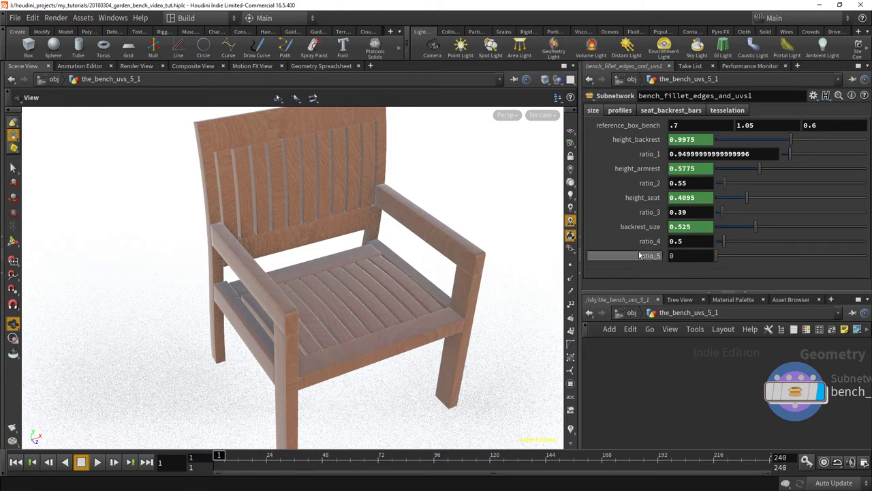
On the profiles tab, show evaluated values and set leg_front to 0.05
{"action": "left_click", "coordinate": [620, 111]}
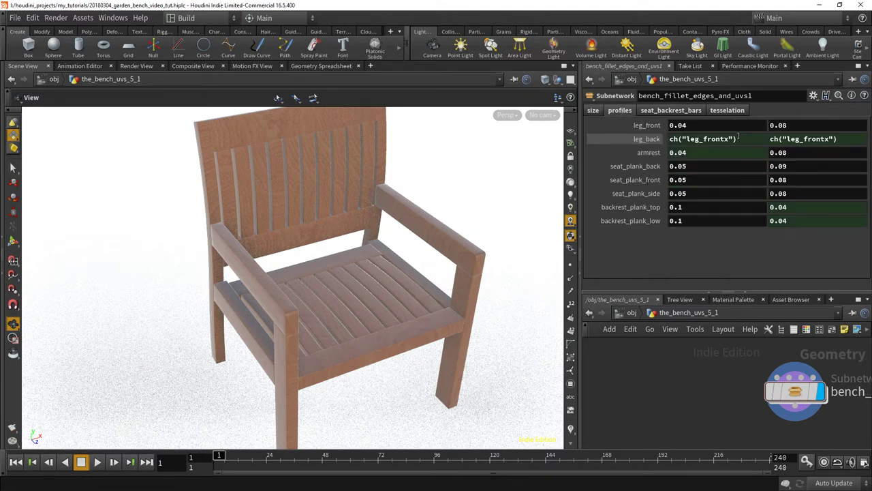
{"action": "left_click", "coordinate": [651, 139]}
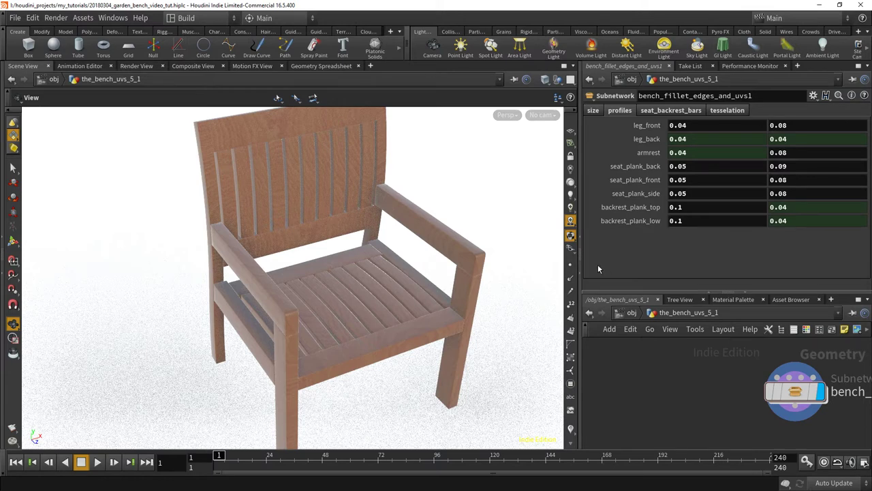
{"action": "left_click", "coordinate": [697, 126]}
{"action": "type", "text": "5"}
{"action": "key", "text": "Return"}
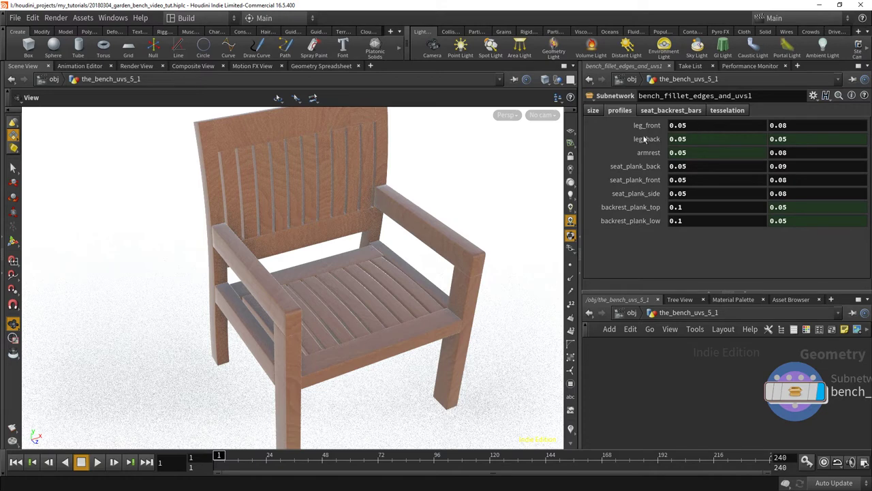
Try leg_front at 0.08, then return it to 0.05
{"action": "left_click", "coordinate": [683, 126]}
{"action": "left_click_drag", "start_coordinate": [681, 127], "coordinate": [698, 126]}
{"action": "type", "text": "8"}
{"action": "key", "text": "Return"}
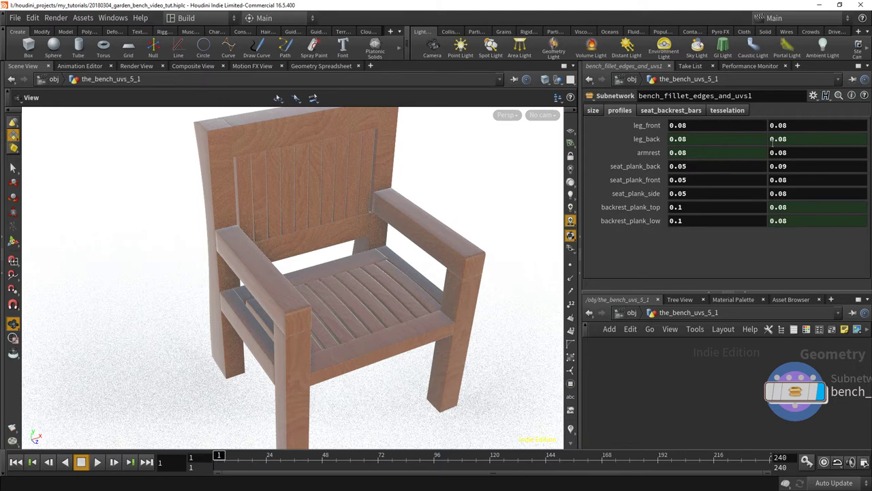
{"action": "left_click", "coordinate": [700, 125]}
{"action": "key", "text": "BackSpace"}
{"action": "type", "text": "5"}
{"action": "key", "text": "Return"}
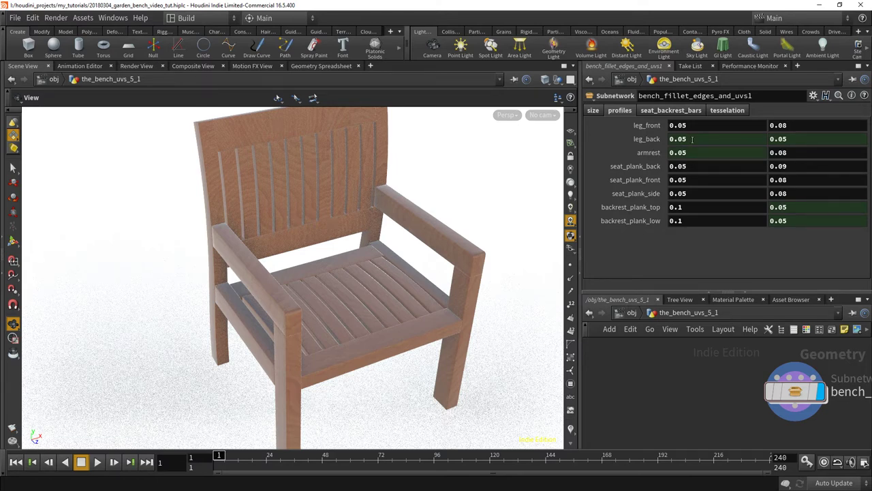
Delete leg_back's channels and paste a relative reference to leg_front into it
{"action": "right_click", "coordinate": [658, 139]}
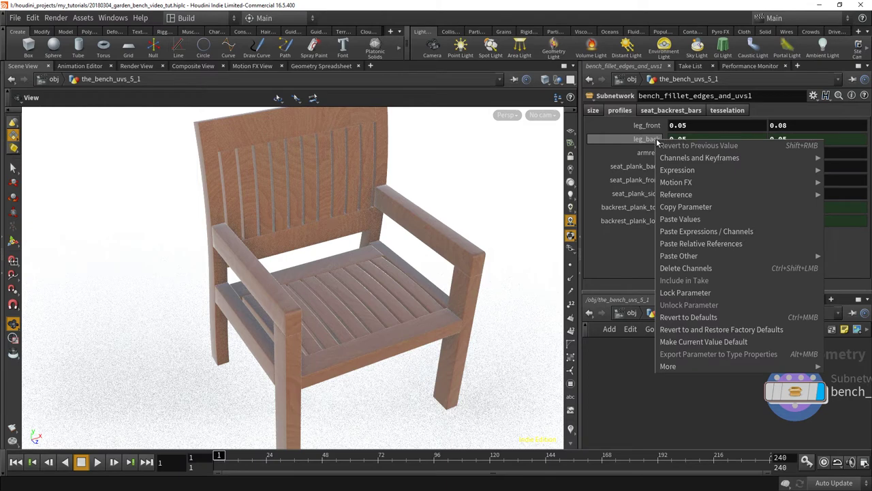
{"action": "left_click", "coordinate": [679, 270]}
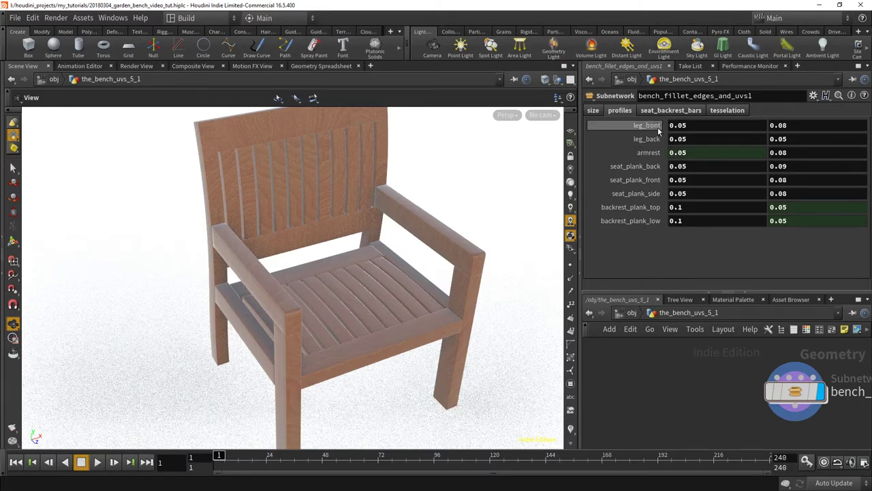
{"action": "right_click", "coordinate": [694, 126]}
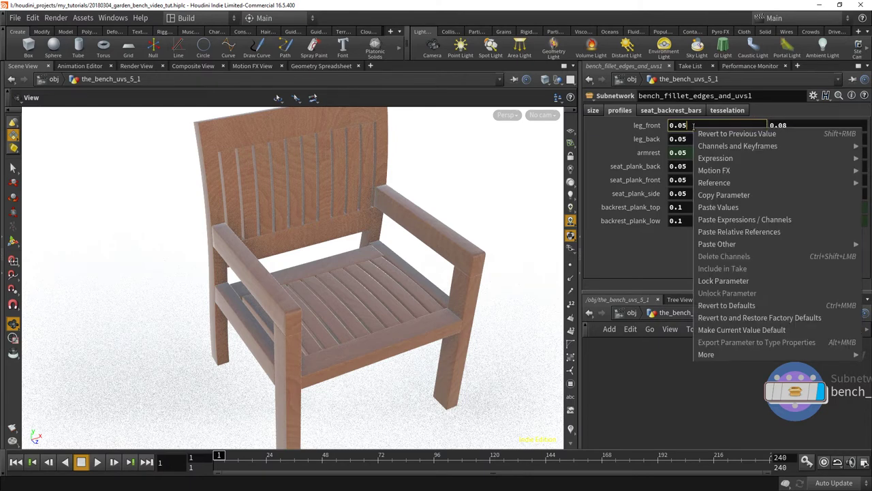
{"action": "left_click", "coordinate": [719, 195]}
{"action": "left_click", "coordinate": [700, 140]}
{"action": "right_click", "coordinate": [701, 139]}
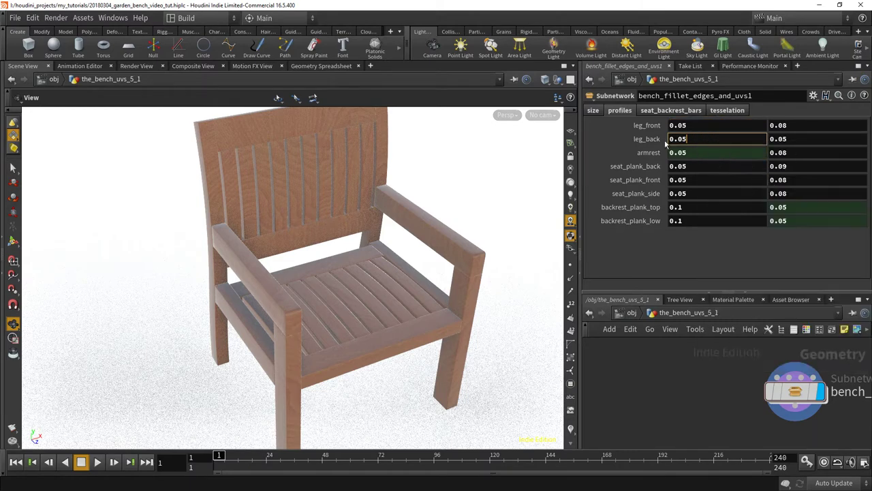
{"action": "key", "text": "BackSpace"}
{"action": "key", "text": "BackSpace"}
{"action": "key", "text": "BackSpace"}
{"action": "key", "text": "BackSpace"}
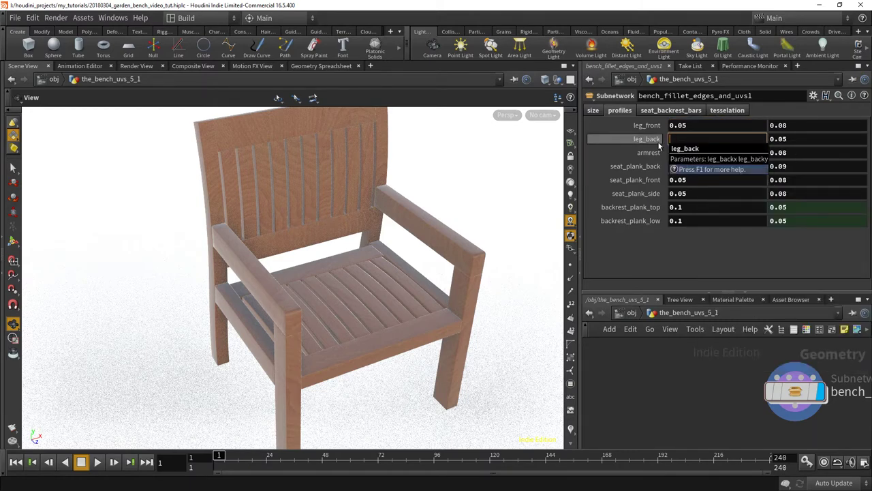
{"action": "right_click", "coordinate": [673, 139]}
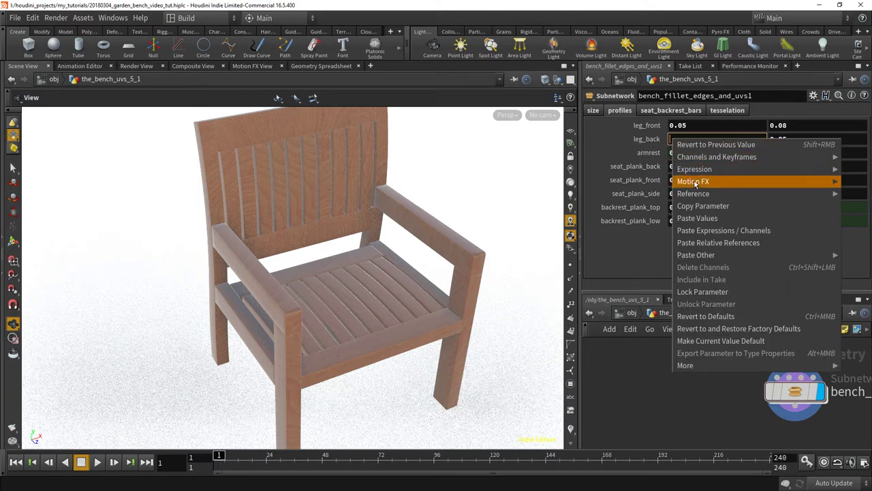
{"action": "left_click", "coordinate": [720, 243]}
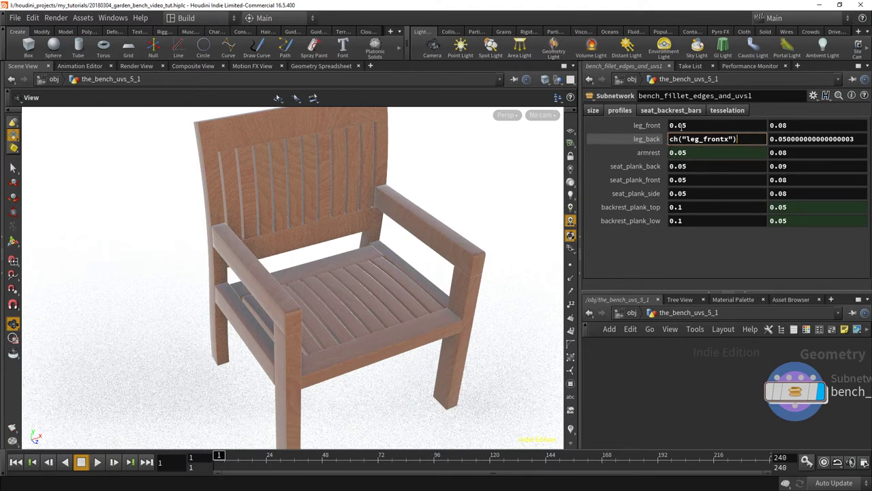
Toggle leg_back between its ch("leg_frontx") expression and its 0.05 value to verify the link
{"action": "left_click", "coordinate": [648, 138]}
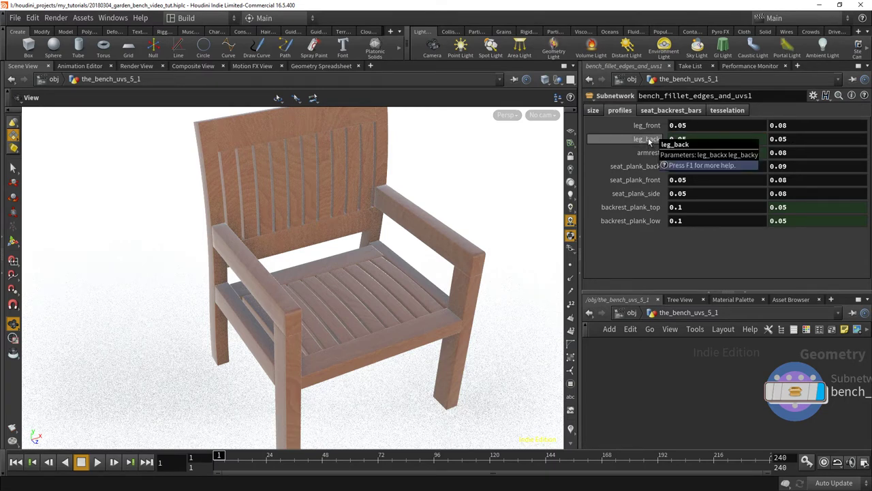
{"action": "left_click", "coordinate": [648, 138]}
{"action": "left_click", "coordinate": [648, 137]}
{"action": "left_click", "coordinate": [648, 138]}
{"action": "left_click", "coordinate": [648, 137]}
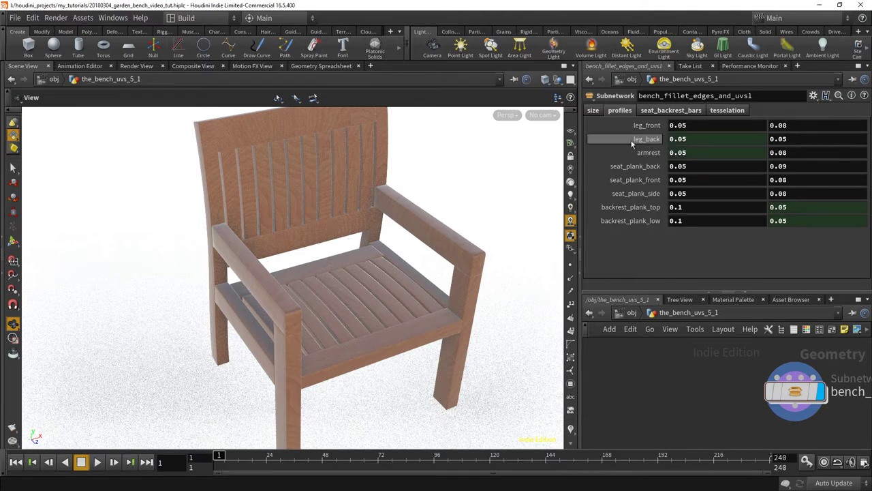
{"action": "left_click", "coordinate": [634, 139]}
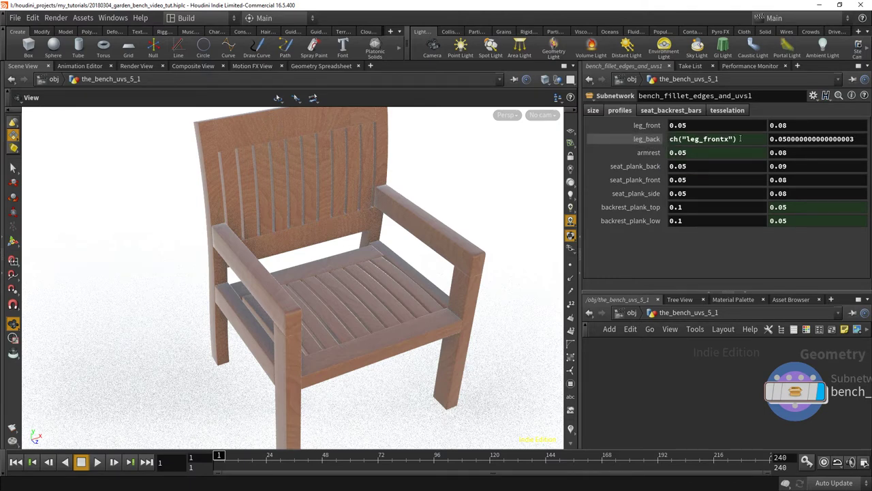
{"action": "left_click", "coordinate": [645, 140]}
{"action": "left_click", "coordinate": [645, 140]}
{"action": "left_click", "coordinate": [648, 140]}
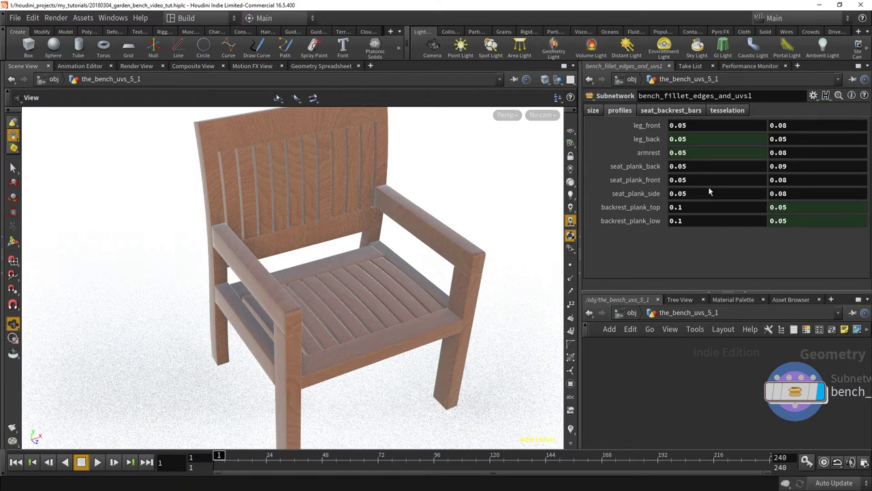
{"action": "left_click", "coordinate": [647, 139]}
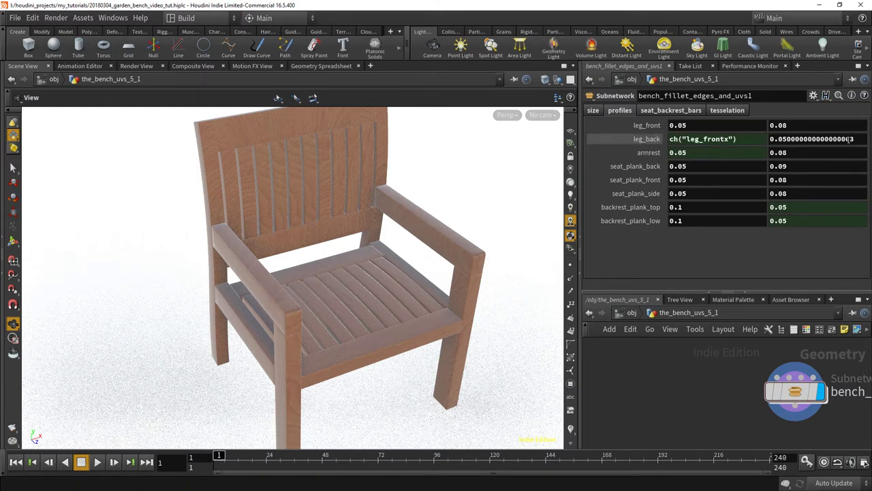
{"action": "left_click", "coordinate": [646, 139]}
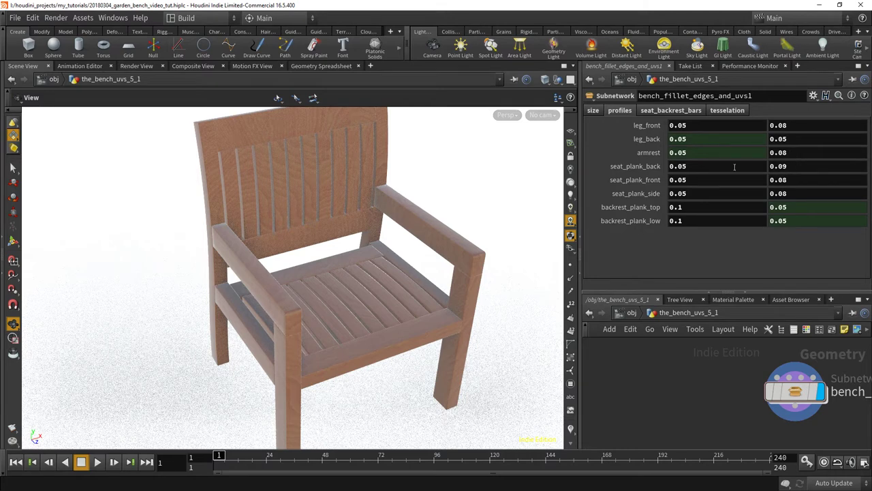
Copy leg_front's parameter and paste its values into the armrest fields
{"action": "right_click", "coordinate": [691, 126]}
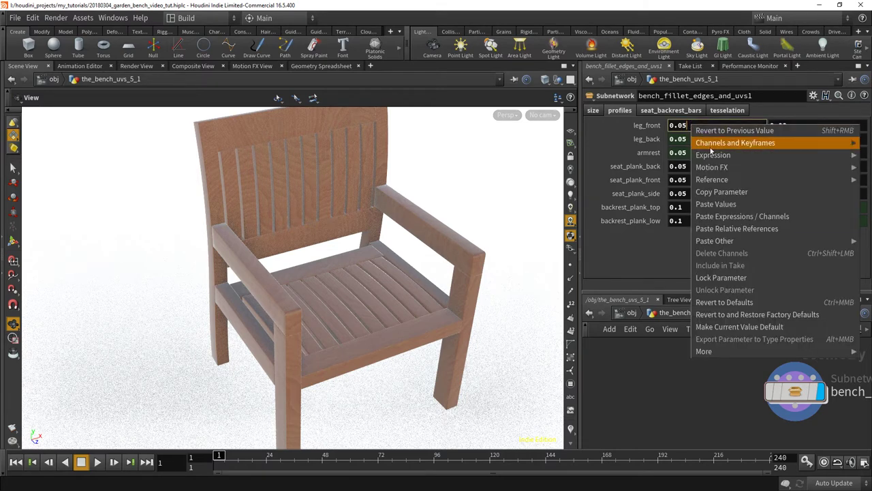
{"action": "left_click", "coordinate": [718, 192]}
{"action": "left_click", "coordinate": [789, 152]}
{"action": "key", "text": "BackSpace"}
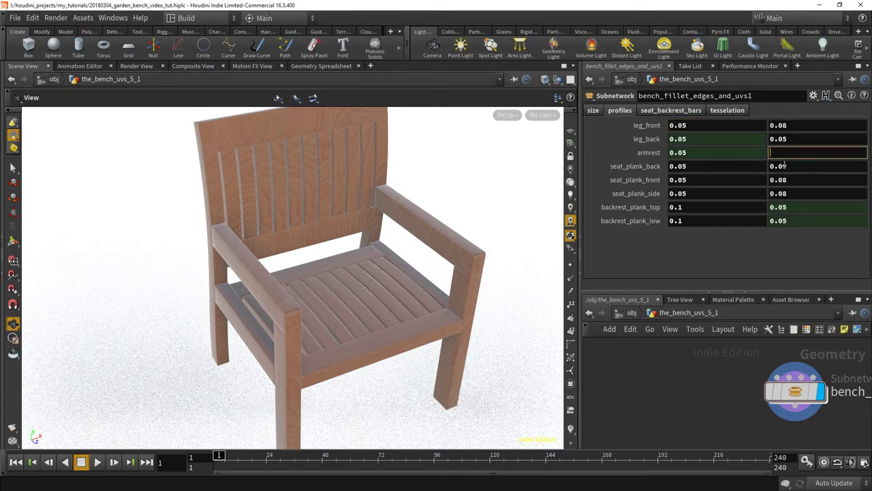
{"action": "right_click", "coordinate": [801, 154]}
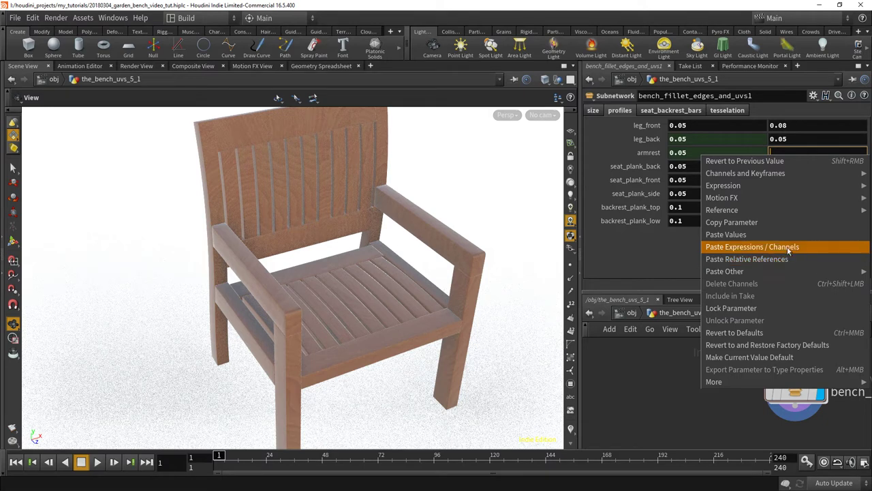
{"action": "left_click", "coordinate": [743, 236]}
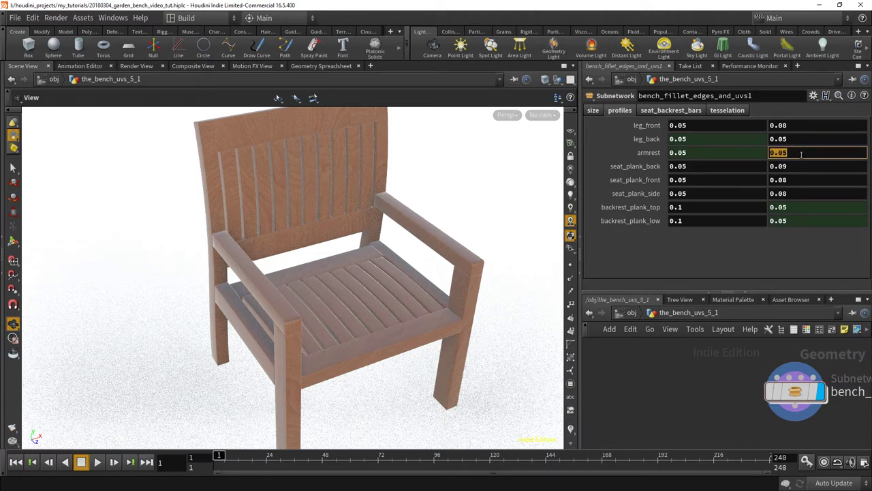
{"action": "key", "text": "BackSpace"}
{"action": "right_click", "coordinate": [772, 152]}
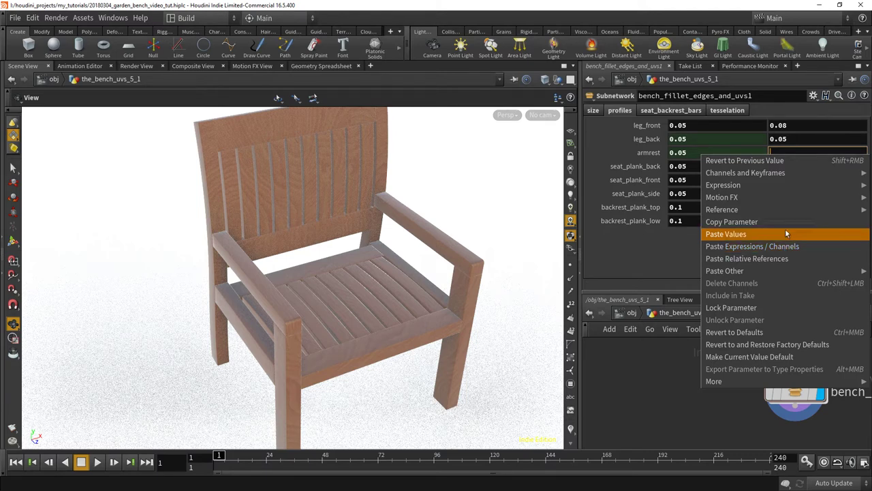
{"action": "left_click", "coordinate": [655, 139]}
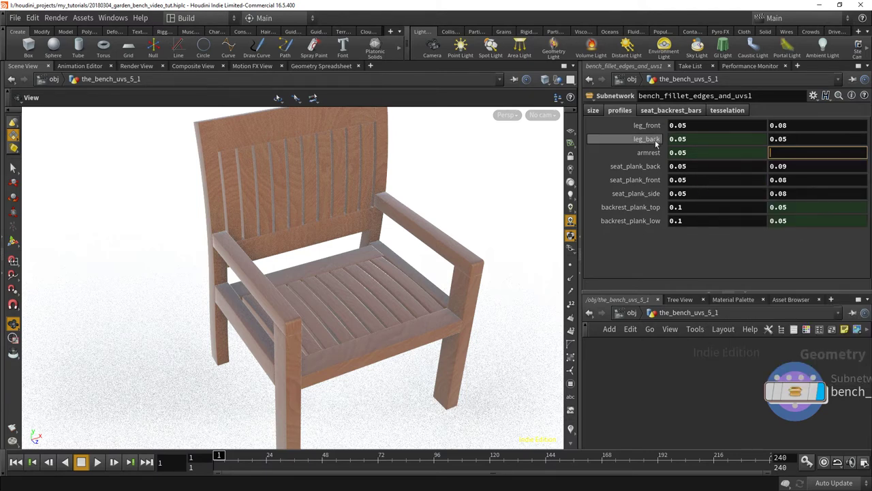
Paste expressions into armrest and display the ch("leg_frontx") expressions on armrest and leg_back
{"action": "right_click", "coordinate": [700, 137]}
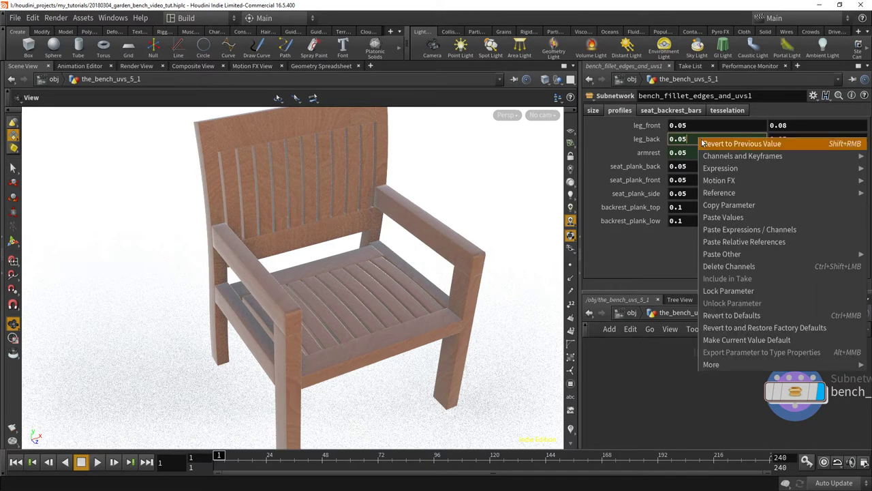
{"action": "left_click", "coordinate": [727, 204]}
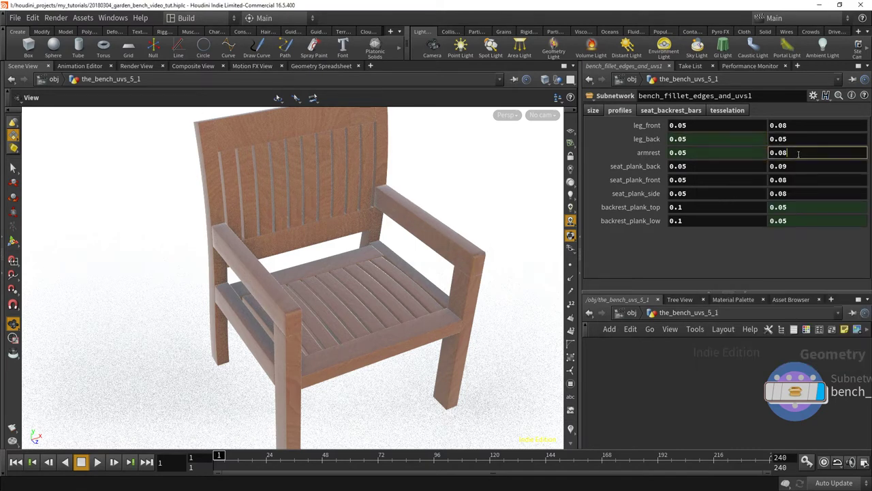
{"action": "double_click", "coordinate": [795, 153]}
{"action": "key", "text": "BackSpace"}
{"action": "right_click", "coordinate": [786, 152]}
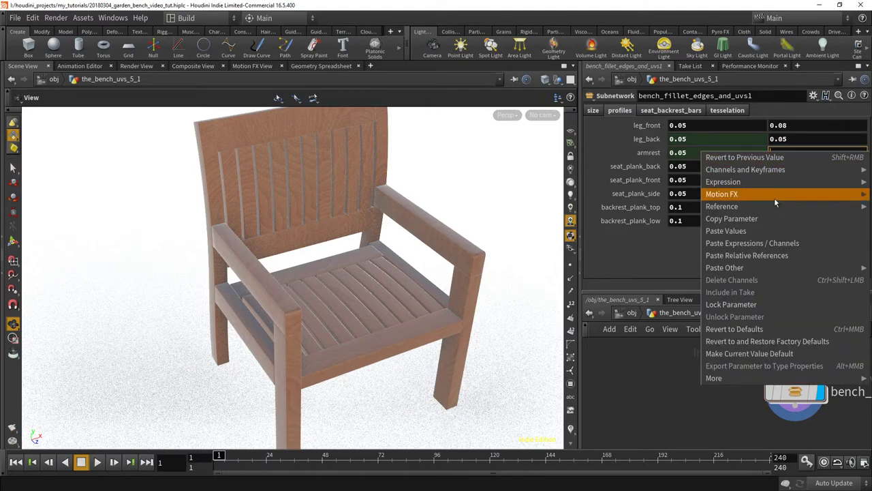
{"action": "left_click", "coordinate": [772, 242]}
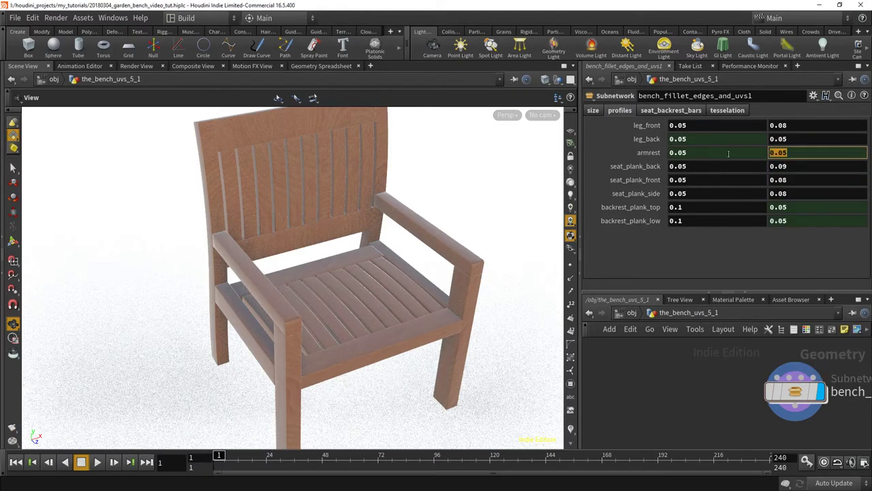
{"action": "left_click", "coordinate": [635, 153]}
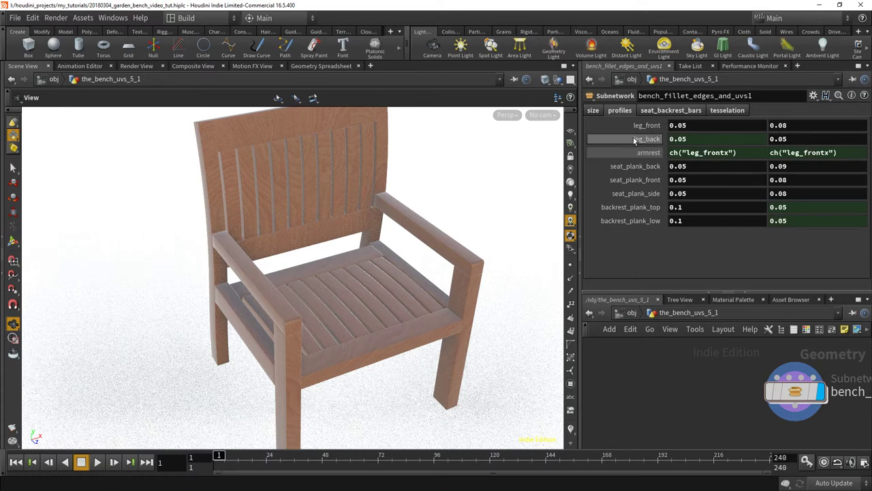
{"action": "left_click", "coordinate": [647, 139]}
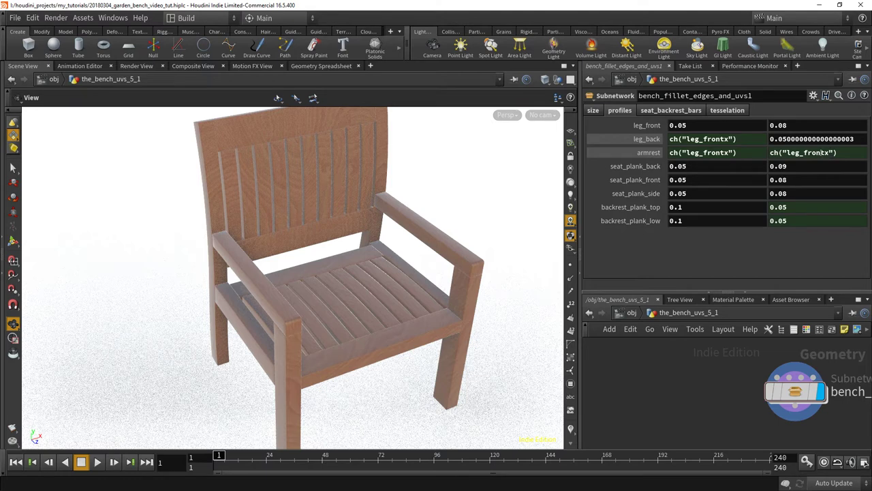
Clear the expression in armrest's second field
{"action": "left_click_drag", "start_coordinate": [837, 152], "coordinate": [767, 166]}
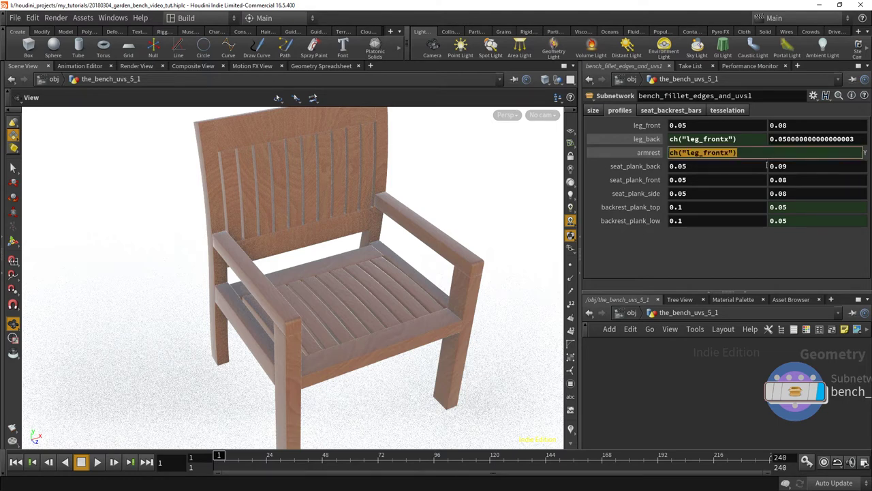
{"action": "key", "text": "BackSpace"}
{"action": "key", "text": "ctrl+v"}
{"action": "key", "text": "Return"}
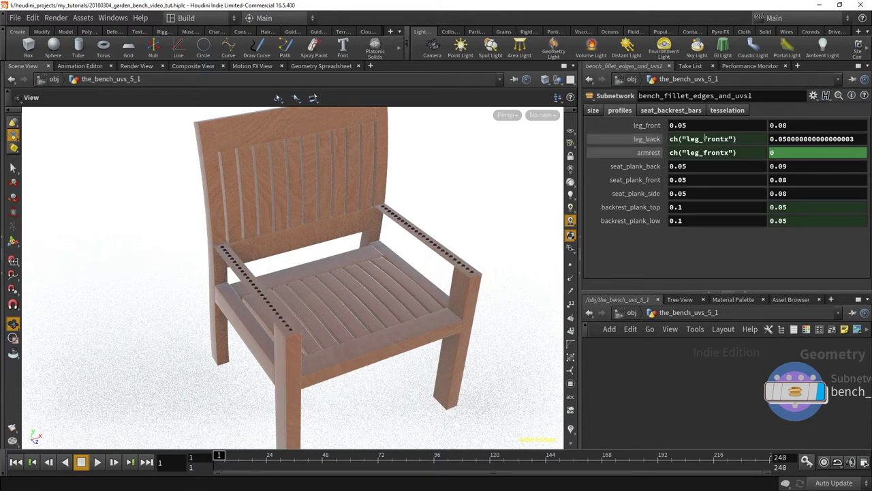
Paste a relative reference to leg_back into armrest's second field, giving ch("leg_backx")
{"action": "right_click", "coordinate": [706, 139]}
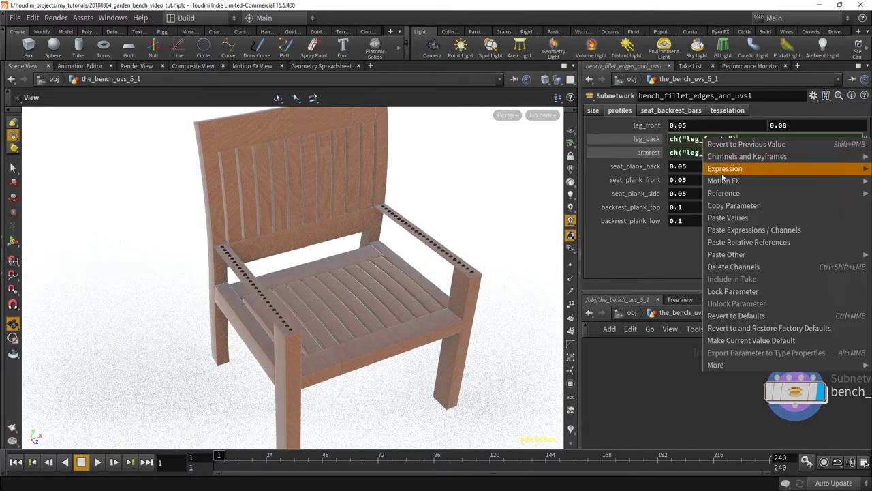
{"action": "left_click", "coordinate": [733, 205]}
{"action": "left_click", "coordinate": [772, 153]}
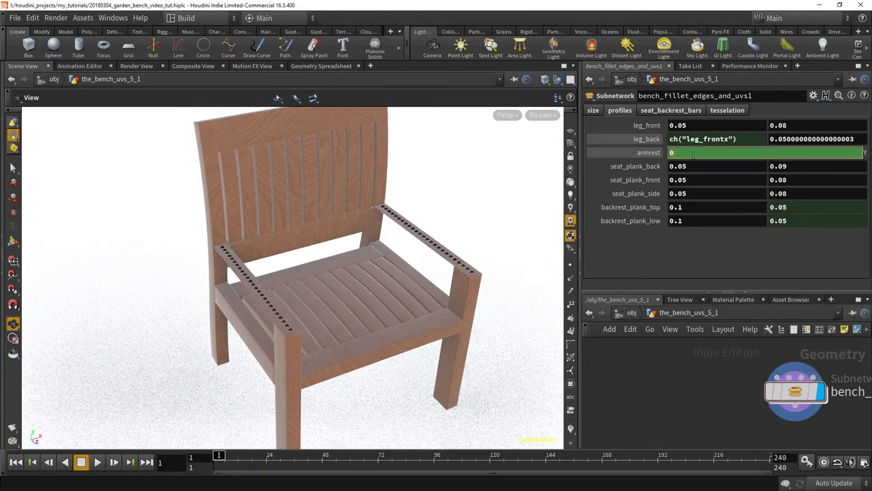
{"action": "key", "text": "BackSpace"}
{"action": "right_click", "coordinate": [659, 156]}
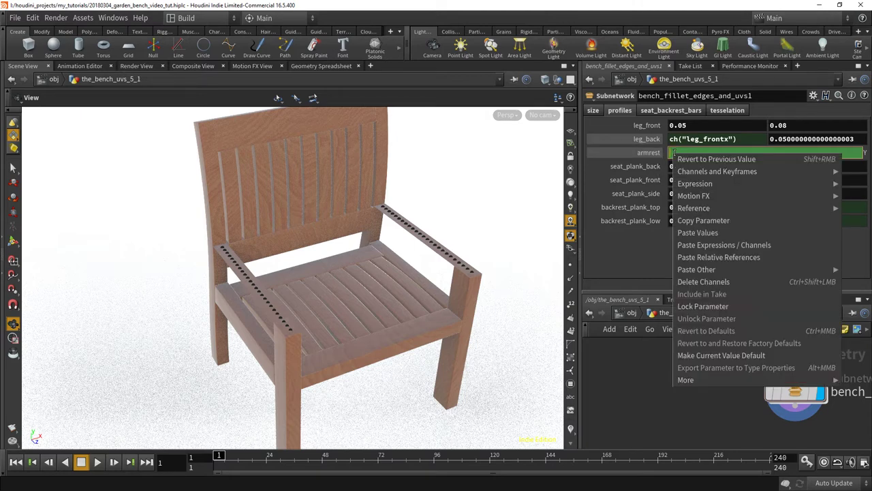
{"action": "left_click", "coordinate": [692, 259]}
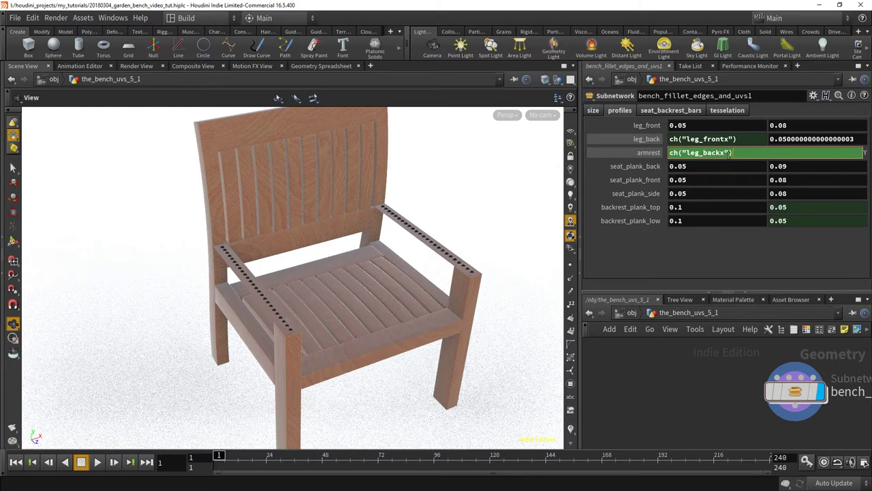
{"action": "left_click", "coordinate": [649, 153]}
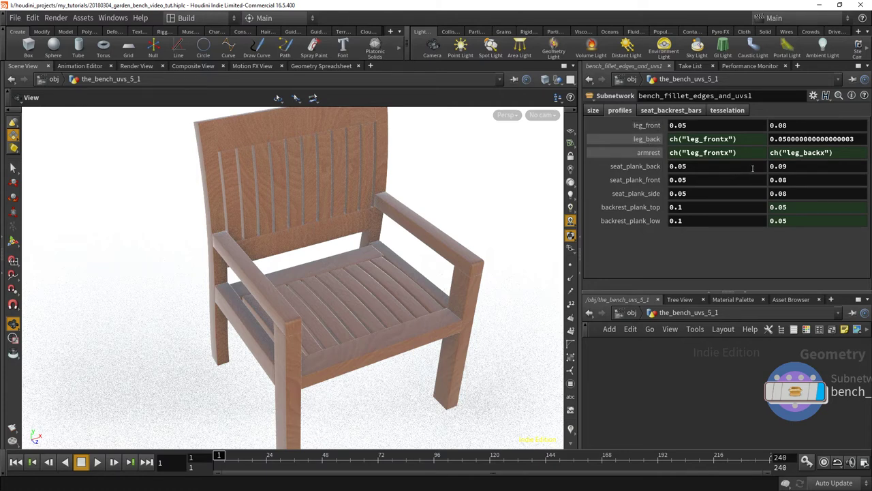
Add a multiplier to armrest's Y expression, settling on ch("leg_backx")*1.3 after trying *2
{"action": "left_click", "coordinate": [834, 154]}
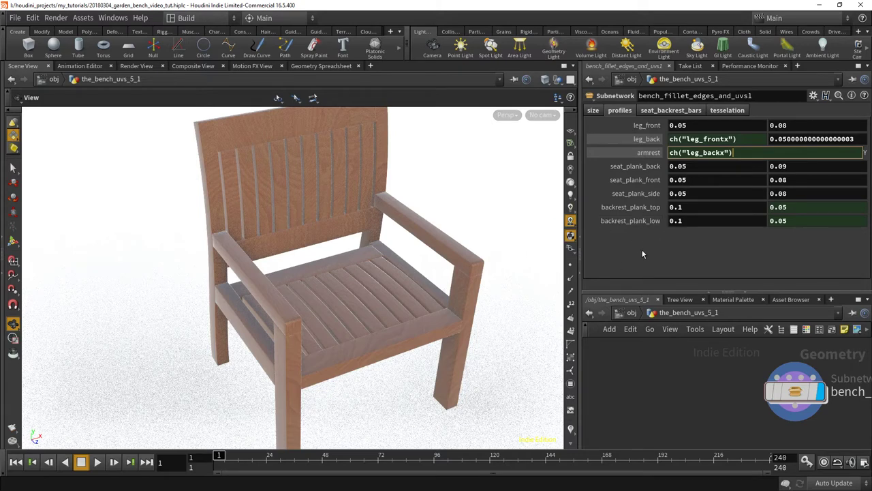
{"action": "type", "text": "*2"}
{"action": "key", "text": "Return"}
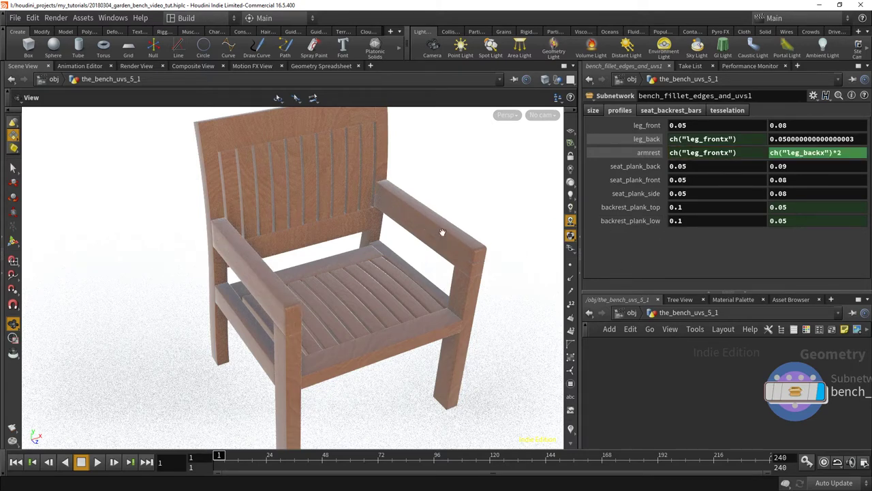
{"action": "left_click", "coordinate": [851, 151]}
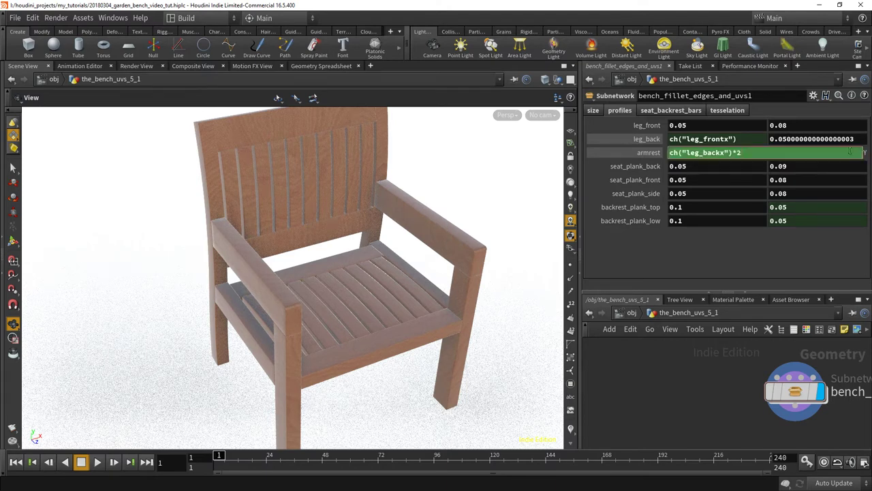
{"action": "type", "text": "1.3"}
{"action": "key", "text": "Return"}
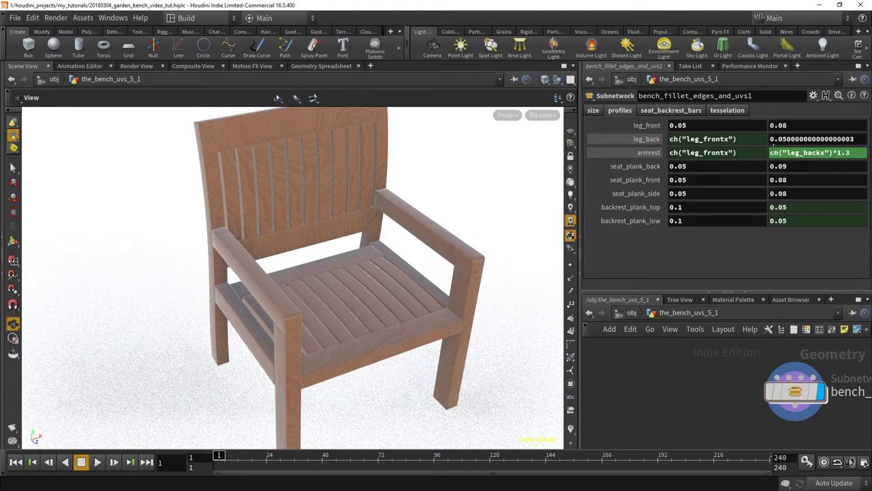
Set leg_front X to 0.07 and dive into the bench_fillet_edges_and_uvs1 subnetwork
{"action": "left_click_drag", "start_coordinate": [687, 125], "coordinate": [682, 125]}
{"action": "type", "text": "7"}
{"action": "key", "text": "Return"}
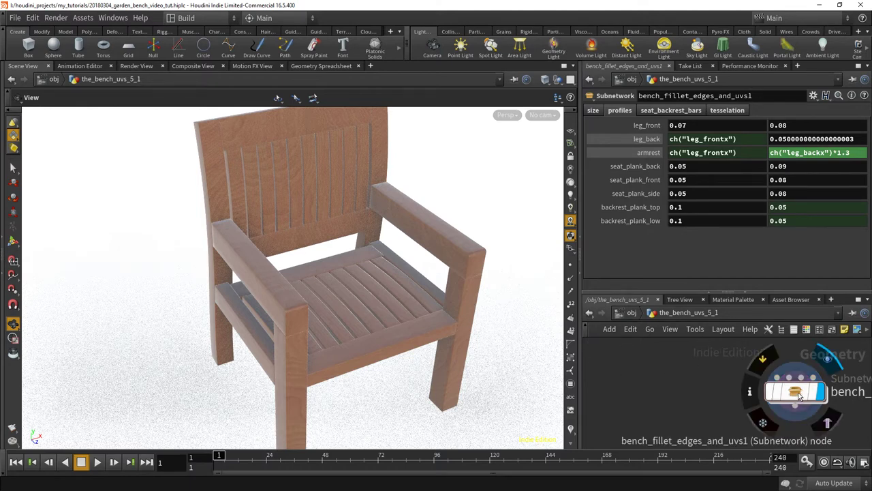
{"action": "double_click", "coordinate": [797, 394]}
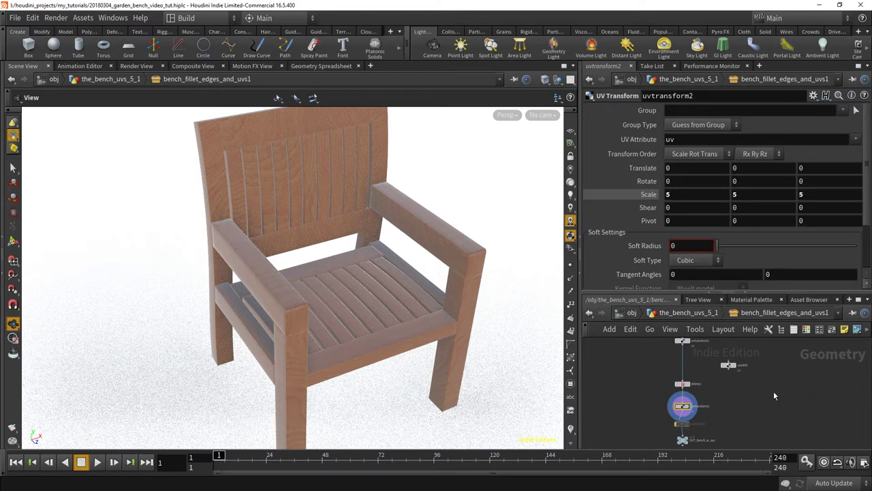
Maximize the network editor, frame switch2 and the armrest transforms, and inspect transform14's parameters
{"action": "left_click", "coordinate": [858, 300]}
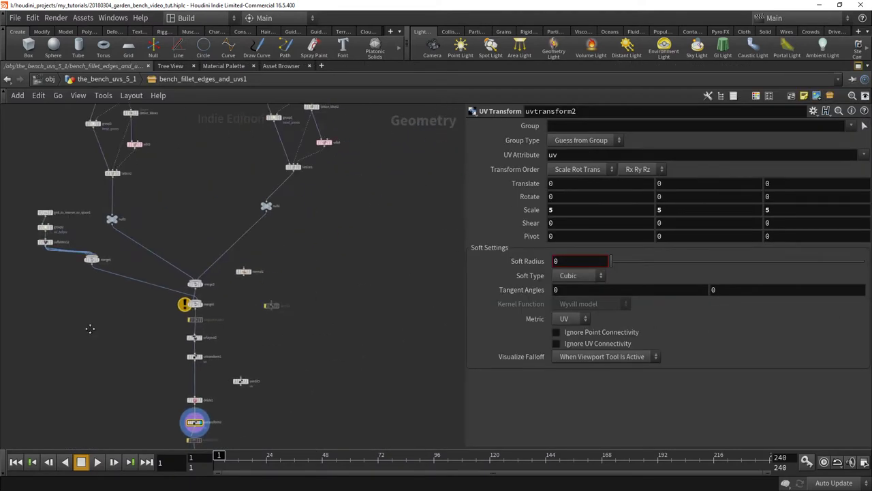
{"action": "middle_click_drag", "start_coordinate": [50, 332], "coordinate": [375, 346]}
{"action": "scroll", "coordinate": [370, 337], "scroll_direction": "up", "scroll_amount": 5}
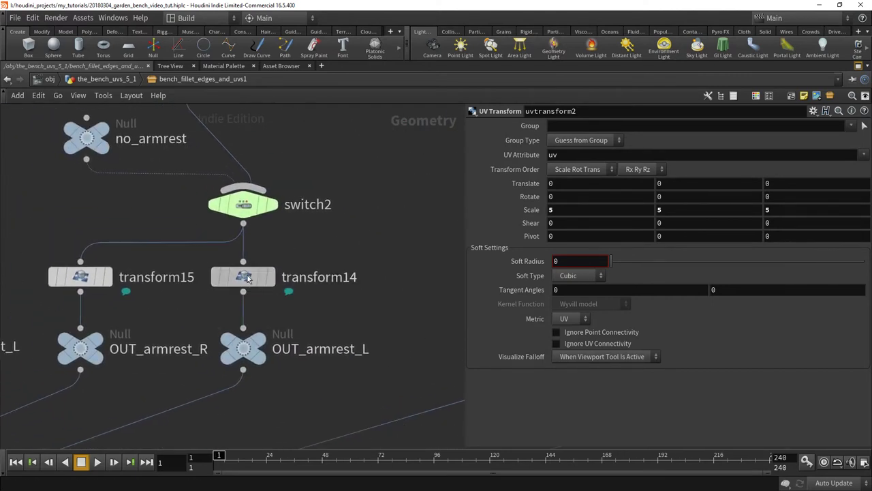
{"action": "left_click", "coordinate": [243, 277]}
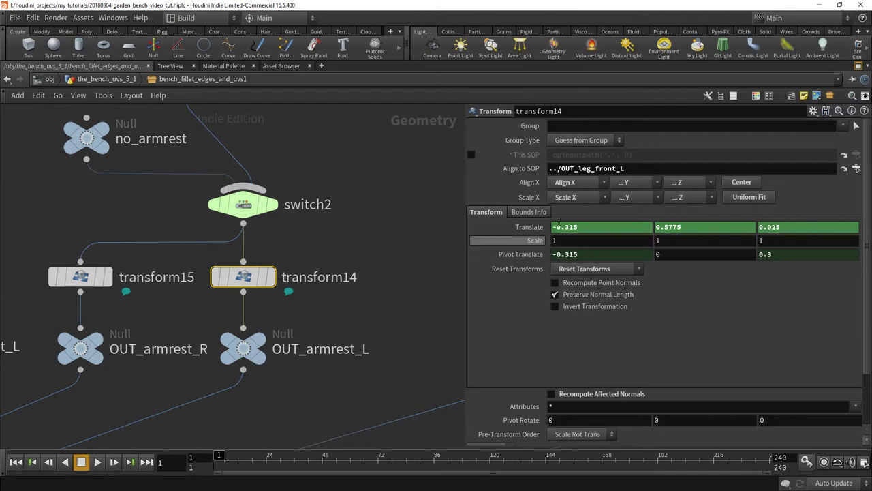
{"action": "left_click", "coordinate": [813, 110]}
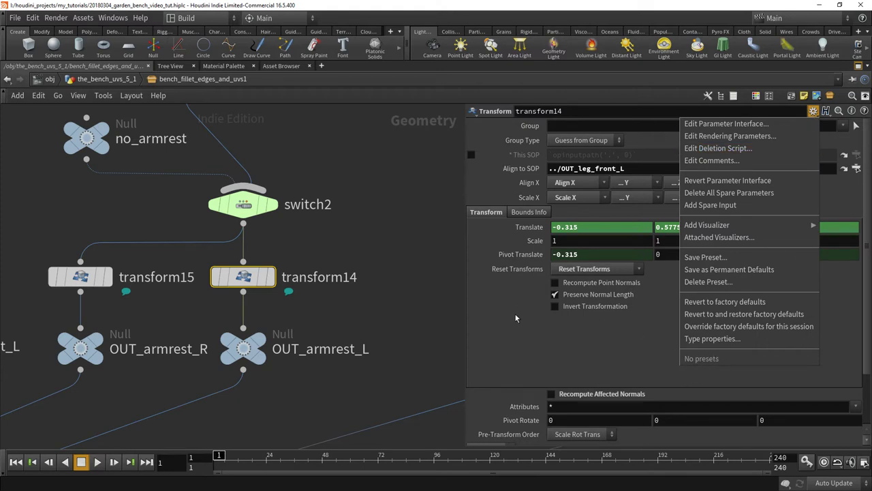
{"action": "left_click", "coordinate": [540, 326]}
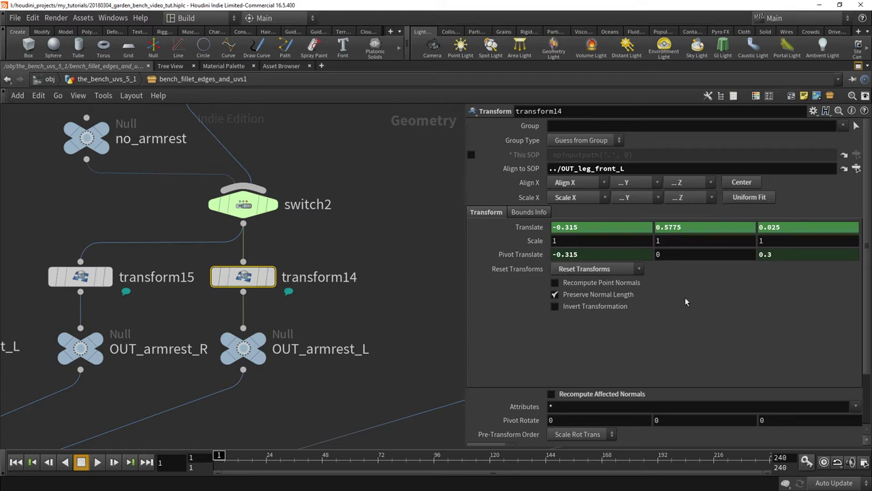
{"action": "middle_click_drag", "start_coordinate": [405, 306], "coordinate": [335, 334]}
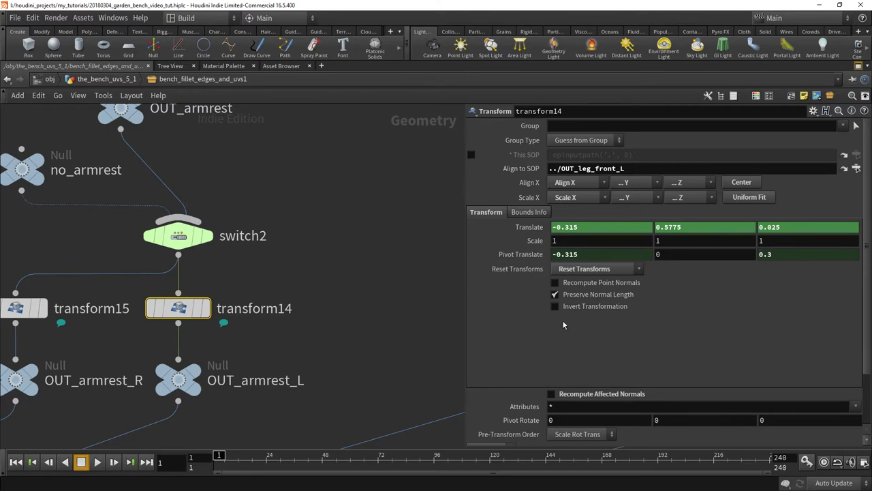
{"action": "left_click", "coordinate": [358, 303]}
{"action": "key", "text": "Tab"}
{"action": "type", "text": "trans"}
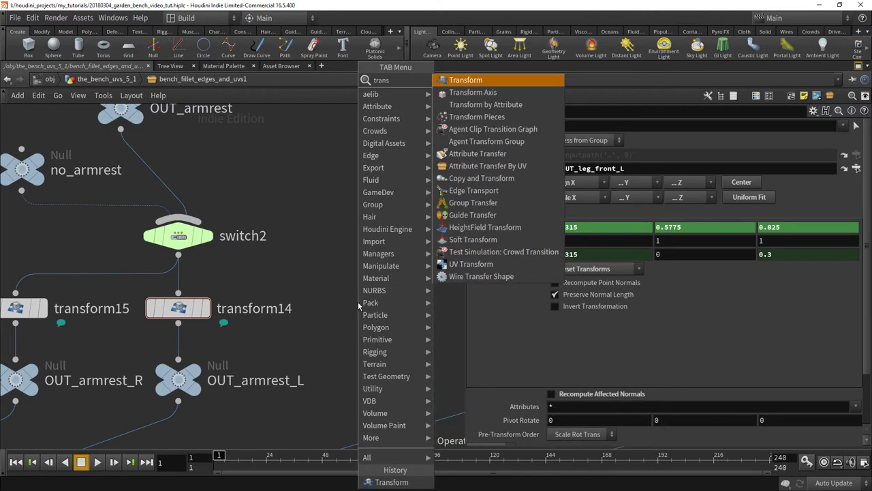
{"action": "left_click", "coordinate": [469, 80]}
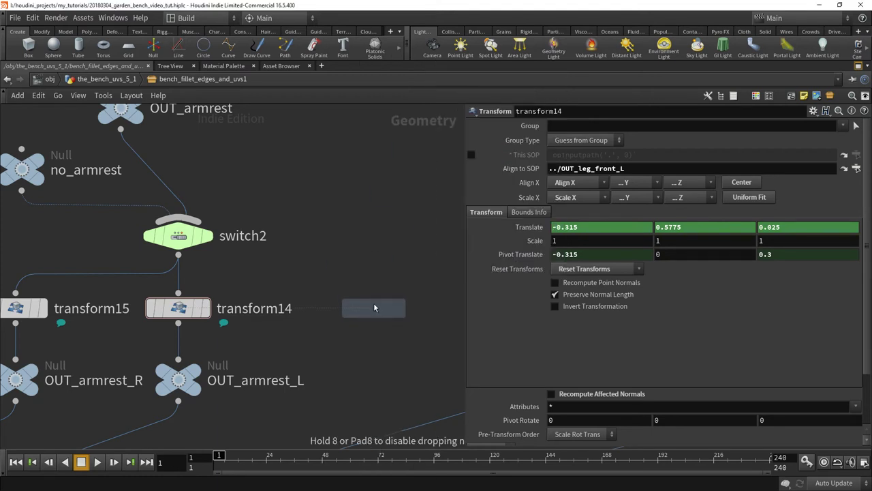
{"action": "left_click", "coordinate": [374, 308]}
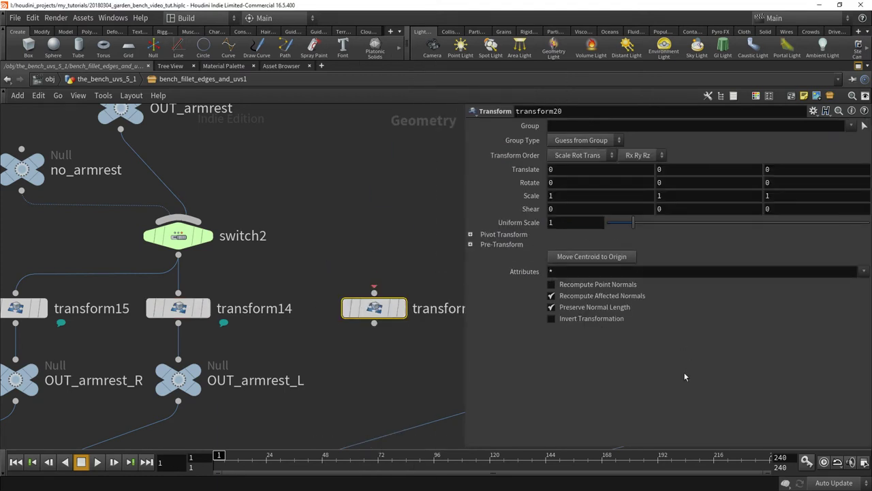
{"action": "left_click", "coordinate": [814, 110]}
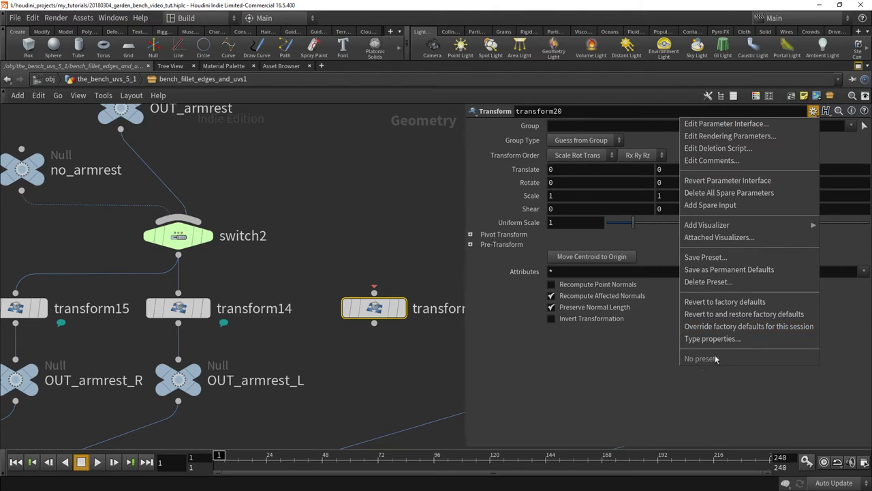
{"action": "left_click", "coordinate": [585, 381]}
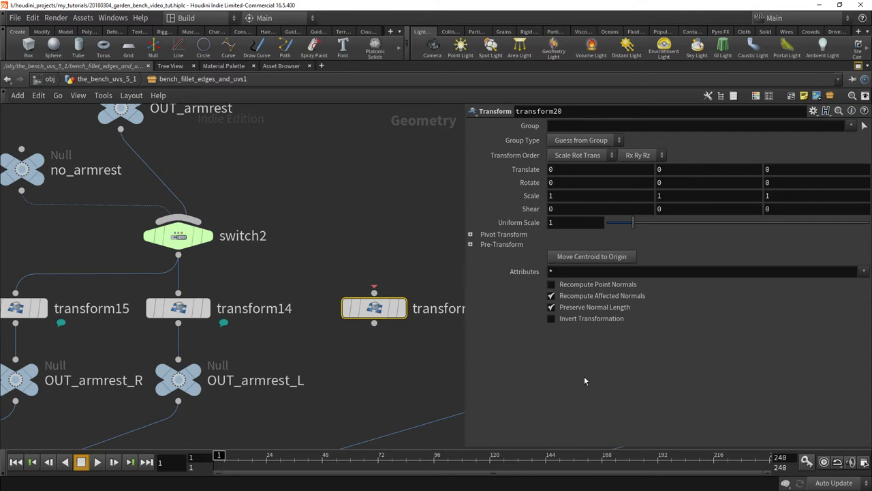
{"action": "mouse_move", "coordinate": [374, 311]}
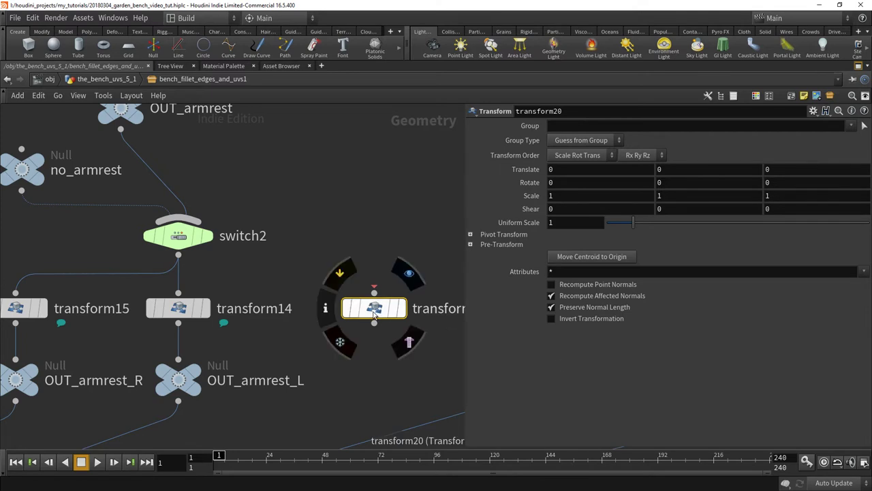
{"action": "key", "text": "Delete"}
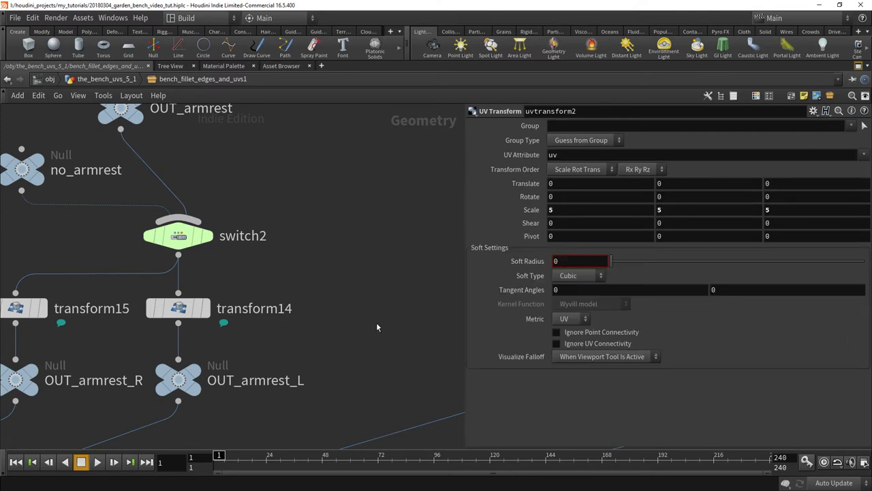
{"action": "scroll", "coordinate": [377, 322], "scroll_direction": "down", "scroll_amount": 3}
{"action": "scroll", "coordinate": [376, 323], "scroll_direction": "down", "scroll_amount": 4}
Pan the box network to view box1 and box2, with box2 sized 0.5 on all axes
{"action": "middle_click_drag", "start_coordinate": [376, 322], "coordinate": [533, 201]}
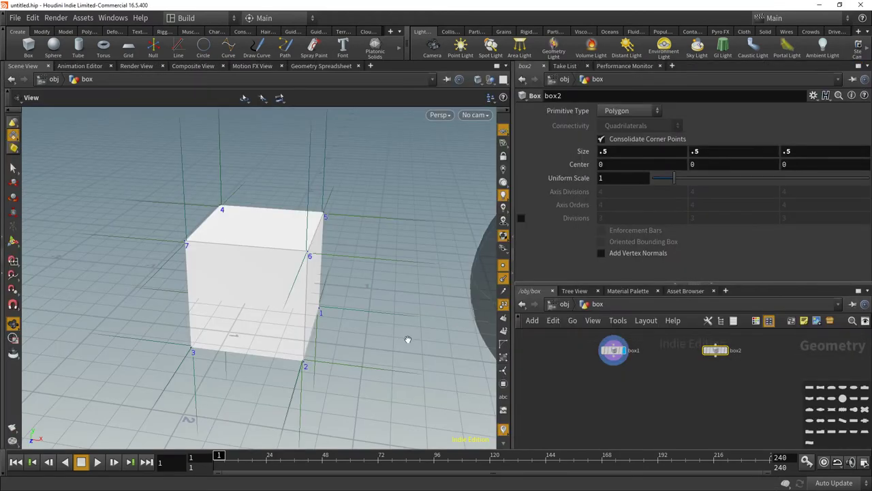
{"action": "middle_click_drag", "start_coordinate": [615, 389], "coordinate": [626, 410]}
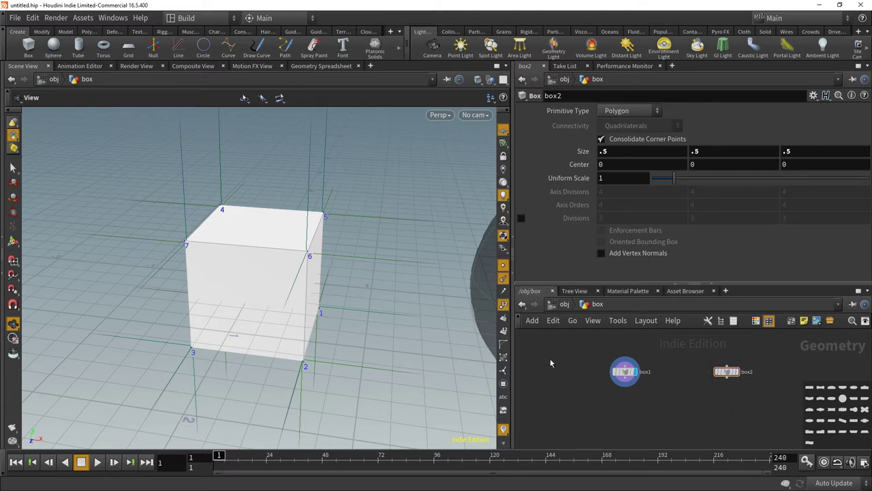
Open Help > Contents and search the documentation for 'align'
{"action": "left_click", "coordinate": [140, 19]}
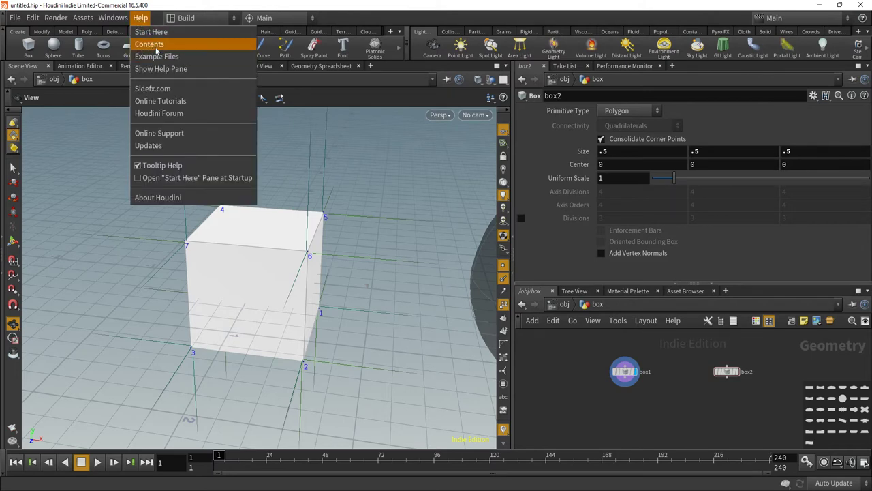
{"action": "left_click", "coordinate": [157, 47]}
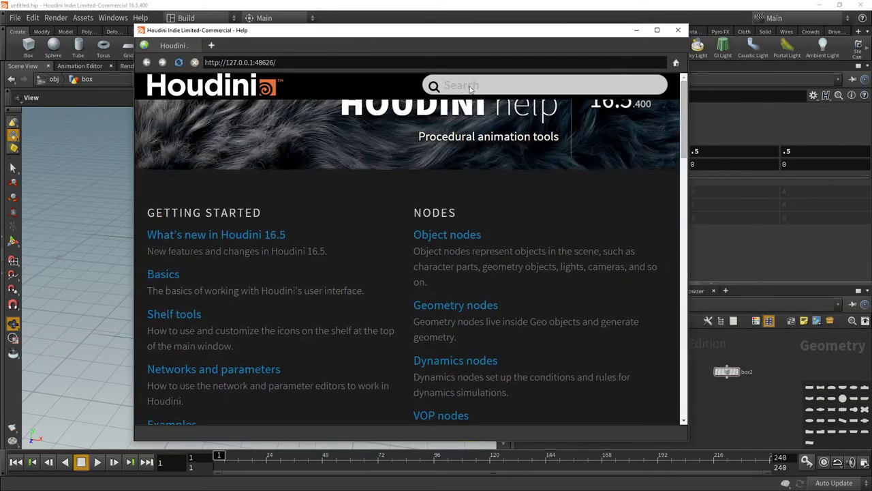
{"action": "left_click", "coordinate": [471, 88]}
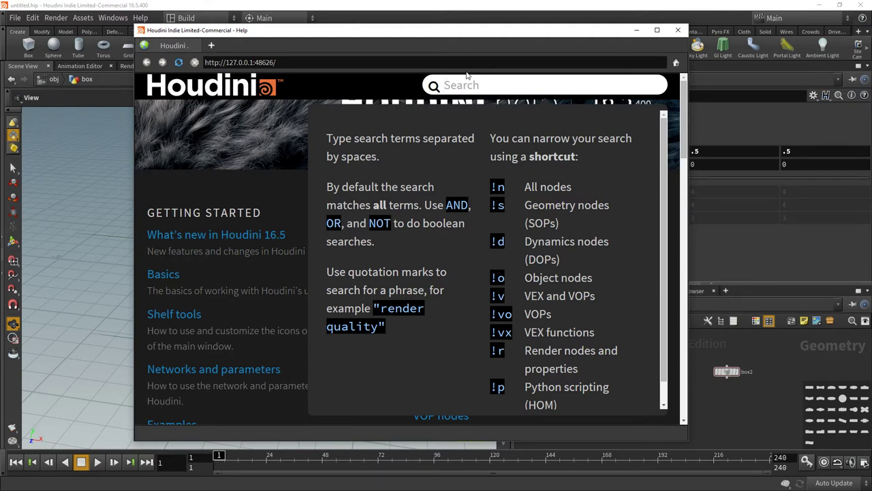
{"action": "type", "text": "al"}
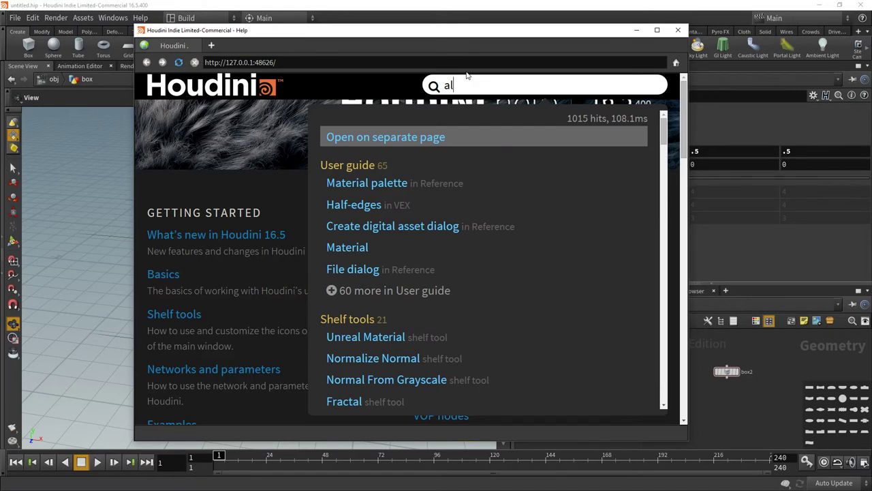
{"action": "type", "text": "ign"}
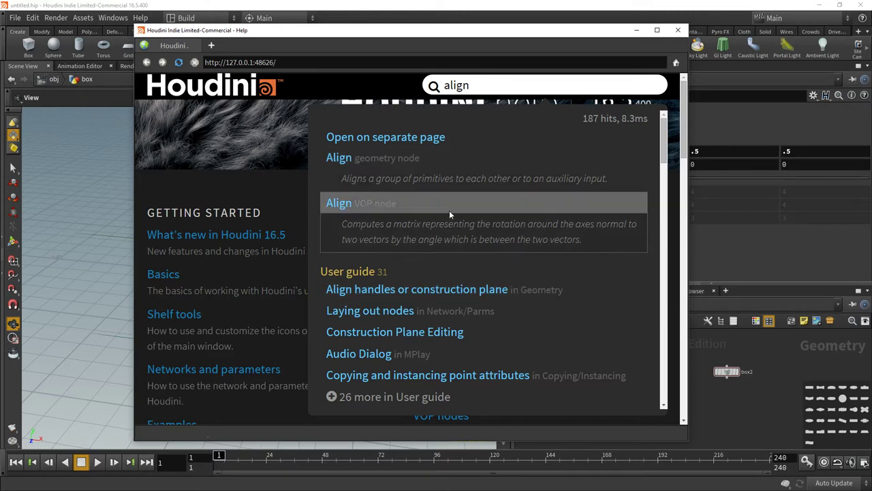
{"action": "scroll", "coordinate": [443, 199], "scroll_direction": "down", "scroll_amount": 3}
{"action": "scroll", "coordinate": [458, 258], "scroll_direction": "down", "scroll_amount": 5}
{"action": "scroll", "coordinate": [458, 258], "scroll_direction": "up", "scroll_amount": 8}
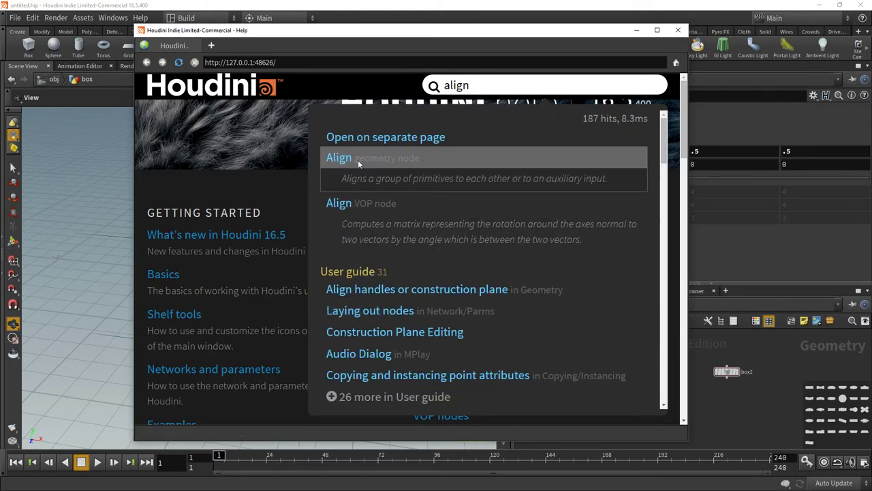
Read the Align geometry node page through primitives, inputs and parameters down to Transform
{"action": "left_click", "coordinate": [347, 159]}
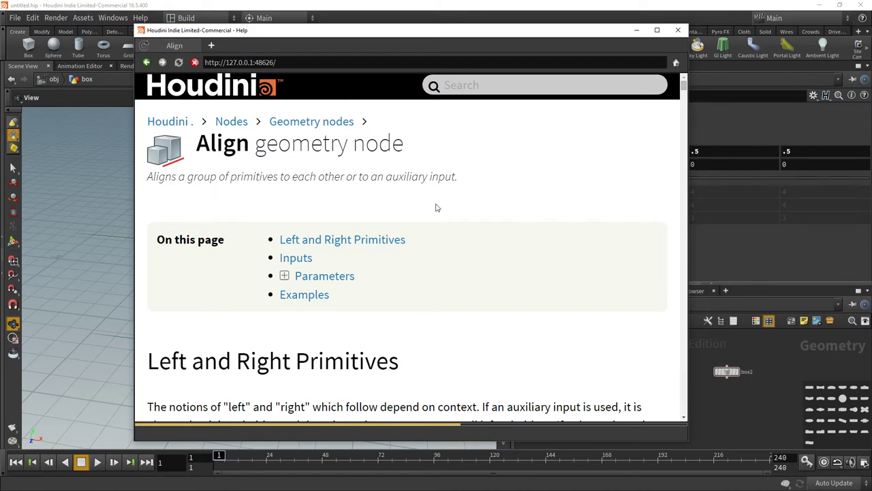
{"action": "scroll", "coordinate": [439, 211], "scroll_direction": "down", "scroll_amount": 3}
{"action": "scroll", "coordinate": [439, 211], "scroll_direction": "down", "scroll_amount": 2}
{"action": "scroll", "coordinate": [438, 211], "scroll_direction": "up", "scroll_amount": 2}
{"action": "scroll", "coordinate": [438, 210], "scroll_direction": "down", "scroll_amount": 3}
{"action": "scroll", "coordinate": [441, 212], "scroll_direction": "down", "scroll_amount": 5}
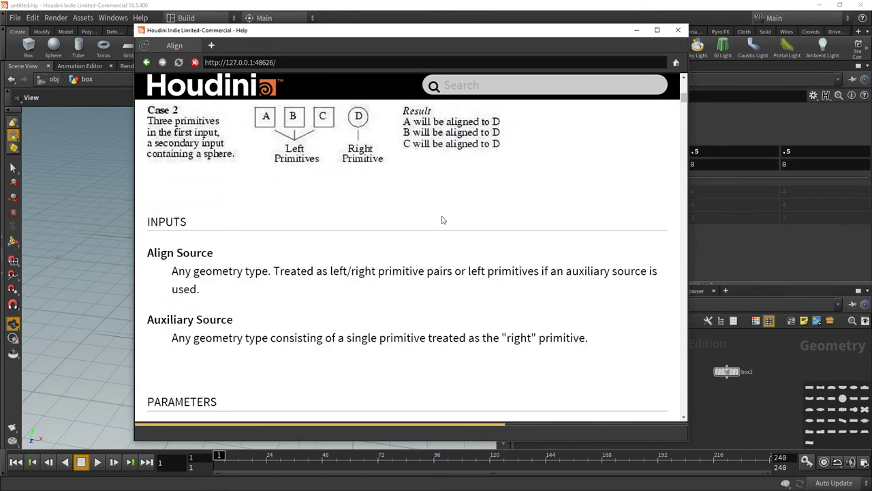
{"action": "scroll", "coordinate": [436, 271], "scroll_direction": "down", "scroll_amount": 3}
{"action": "scroll", "coordinate": [436, 270], "scroll_direction": "down", "scroll_amount": 2}
{"action": "scroll", "coordinate": [432, 267], "scroll_direction": "up", "scroll_amount": 15}
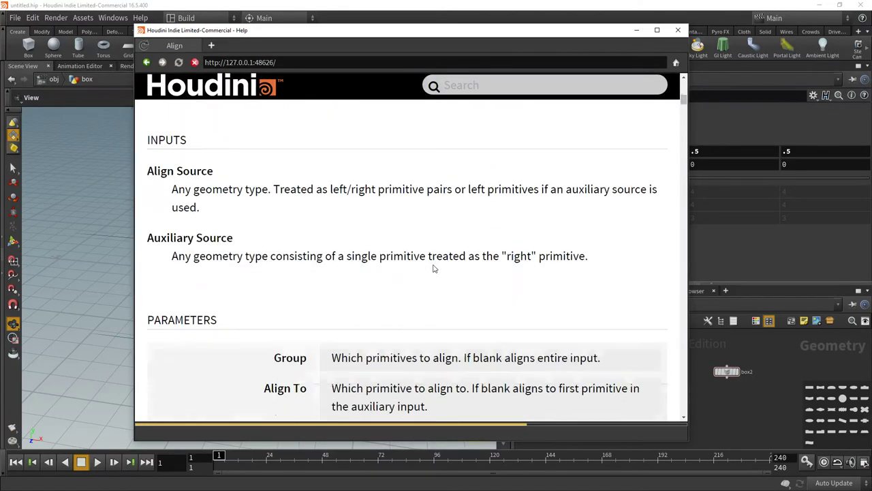
{"action": "scroll", "coordinate": [428, 264], "scroll_direction": "up", "scroll_amount": 2}
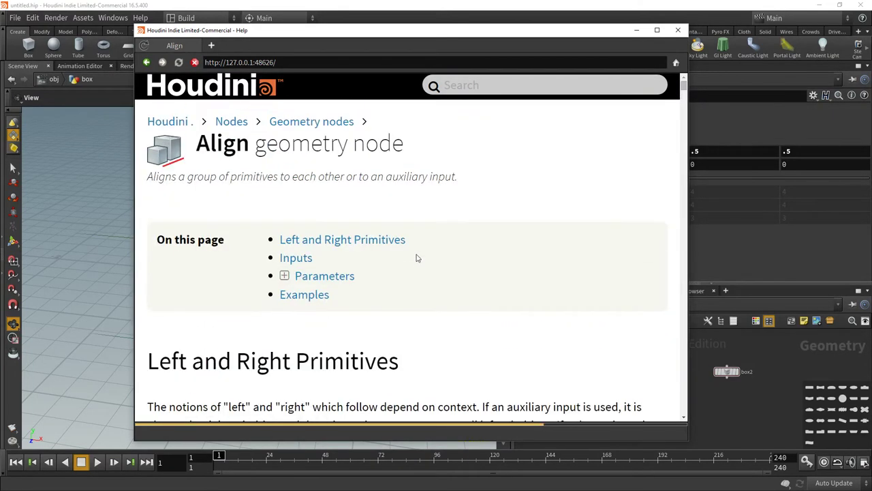
{"action": "scroll", "coordinate": [417, 256], "scroll_direction": "down", "scroll_amount": 2}
{"action": "scroll", "coordinate": [415, 255], "scroll_direction": "up", "scroll_amount": 2}
{"action": "scroll", "coordinate": [368, 311], "scroll_direction": "down", "scroll_amount": 3}
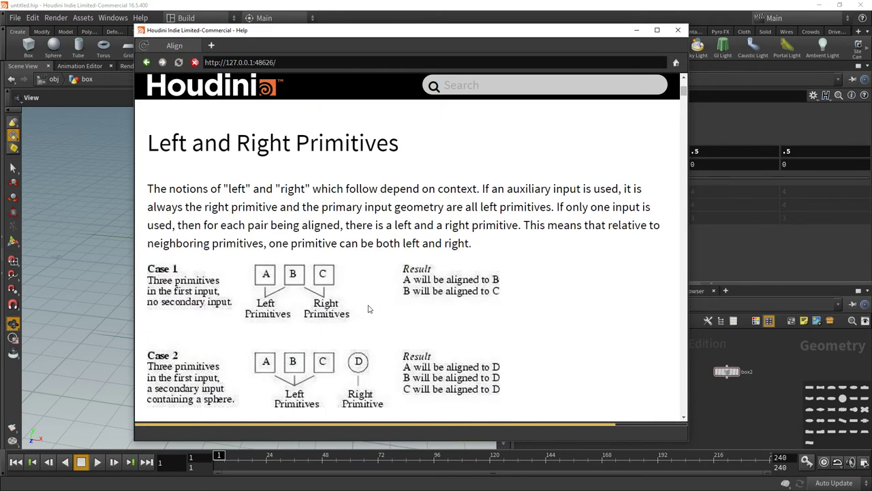
{"action": "scroll", "coordinate": [368, 309], "scroll_direction": "down", "scroll_amount": 4}
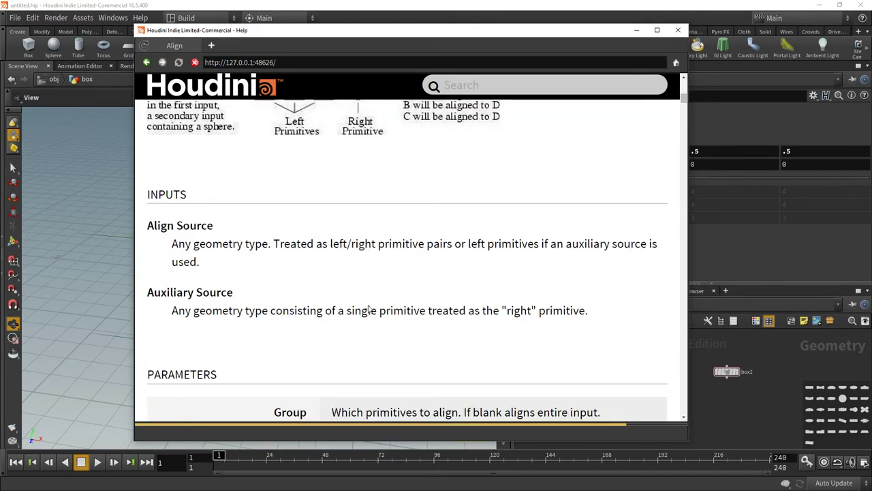
{"action": "scroll", "coordinate": [368, 311], "scroll_direction": "down", "scroll_amount": 1}
{"action": "scroll", "coordinate": [368, 310], "scroll_direction": "down", "scroll_amount": 4}
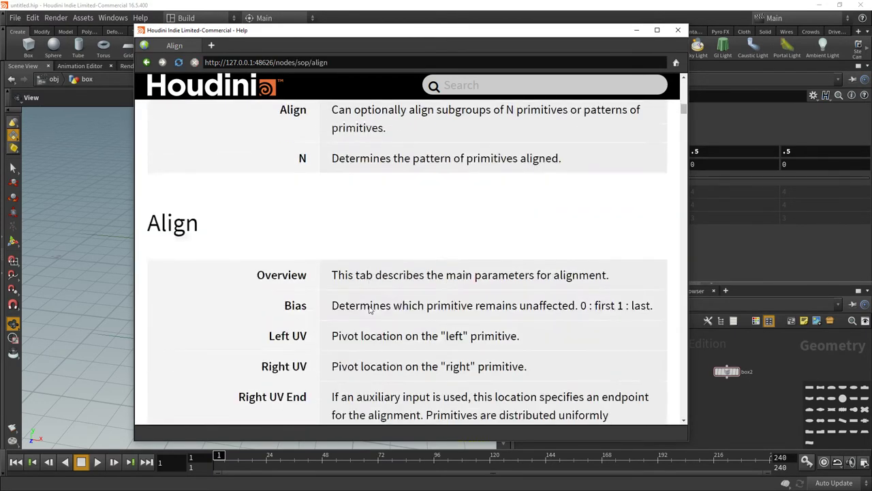
{"action": "scroll", "coordinate": [370, 309], "scroll_direction": "down", "scroll_amount": 4}
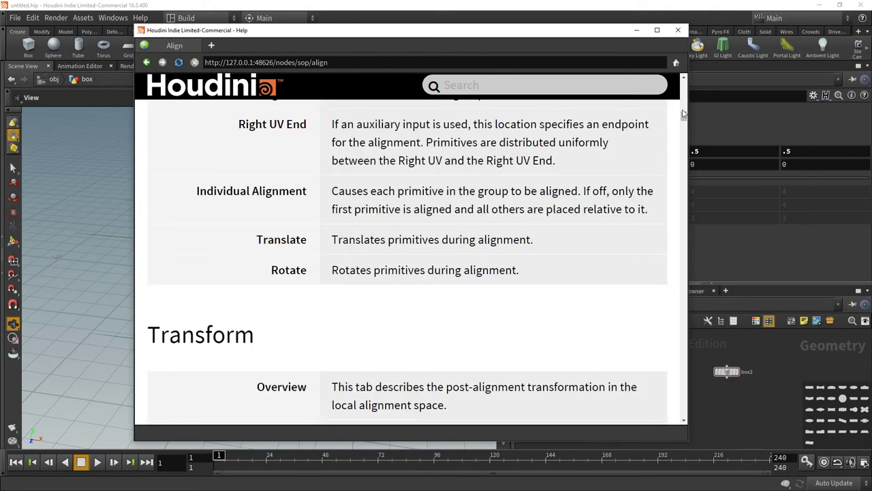
Go inside the AlignTube1 example and into its aligntube geometry network
{"action": "mouse_move", "coordinate": [684, 114]}
{"action": "left_mouse_down"}
{"action": "mouse_move", "coordinate": [684, 146]}
{"action": "mouse_move", "coordinate": [684, 130]}
{"action": "left_mouse_up"}
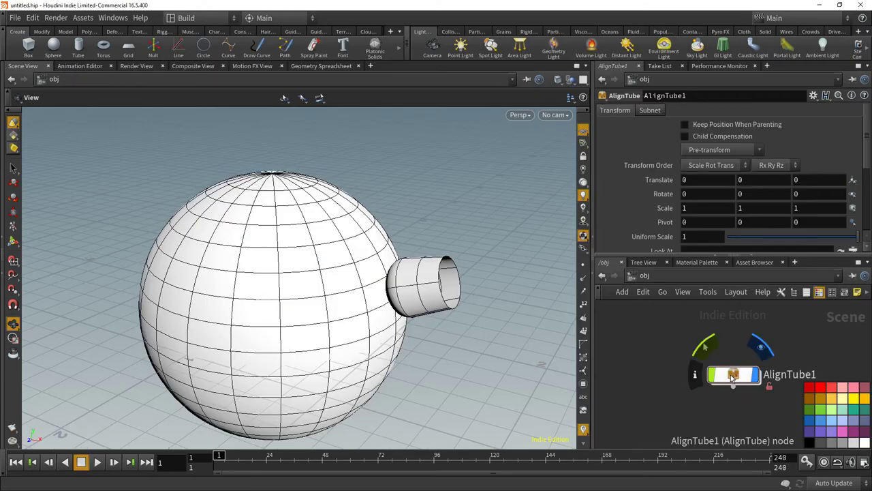
{"action": "double_click", "coordinate": [732, 376]}
{"action": "middle_click_drag", "start_coordinate": [718, 367], "coordinate": [724, 405]}
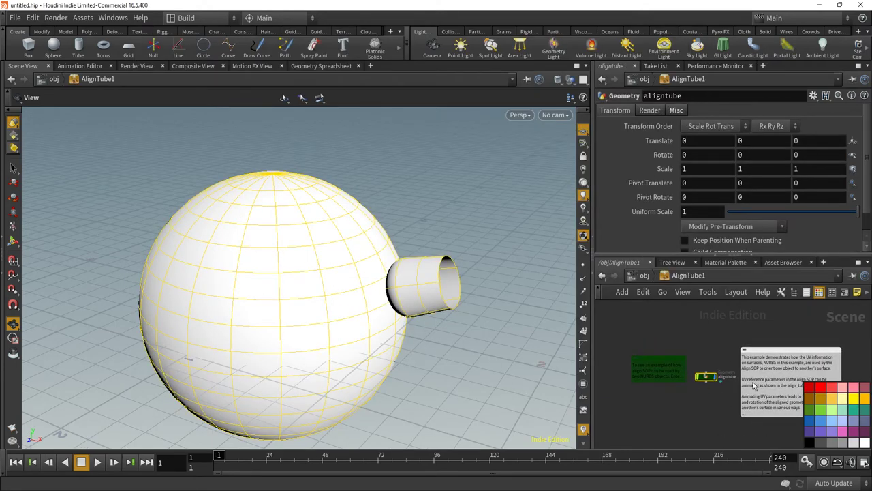
{"action": "double_click", "coordinate": [707, 377]}
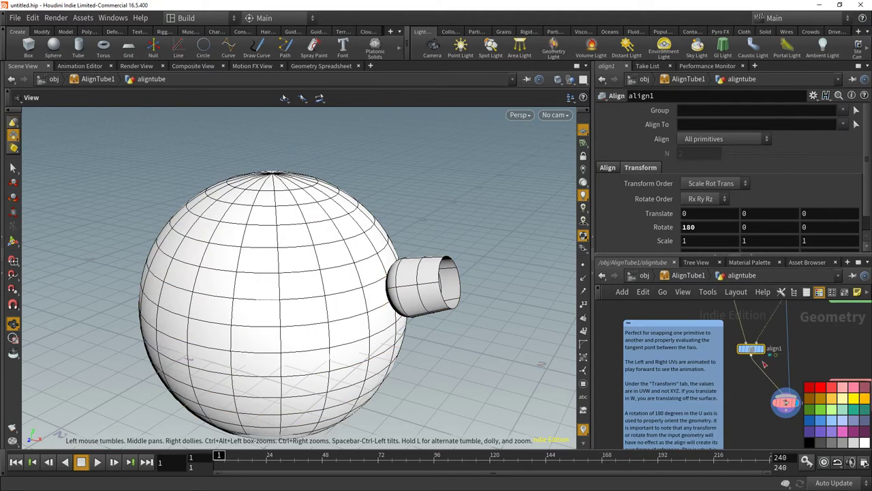
{"action": "key", "text": "u"}
{"action": "key", "text": "i"}
{"action": "key", "text": "u"}
{"action": "key", "text": "i"}
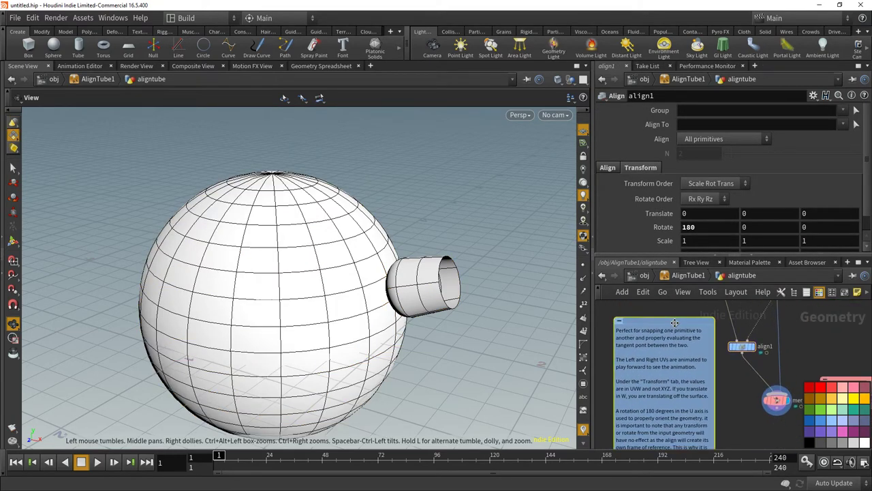
Colour the example's sticky note light blue
{"action": "left_click", "coordinate": [810, 421]}
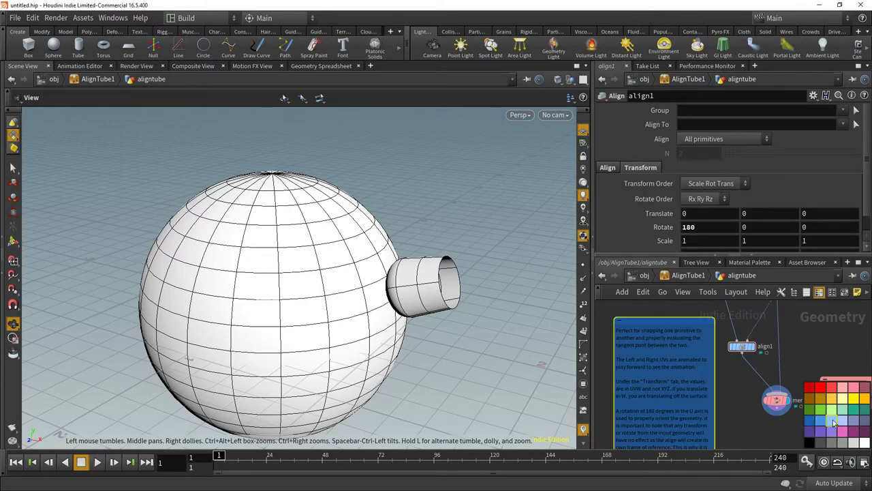
{"action": "left_click", "coordinate": [833, 419]}
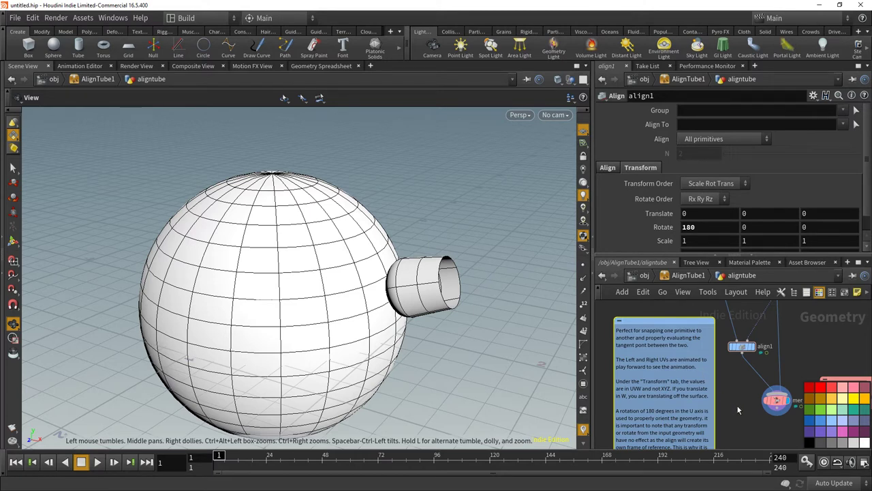
{"action": "left_click", "coordinate": [820, 292]}
{"action": "left_click", "coordinate": [821, 292]}
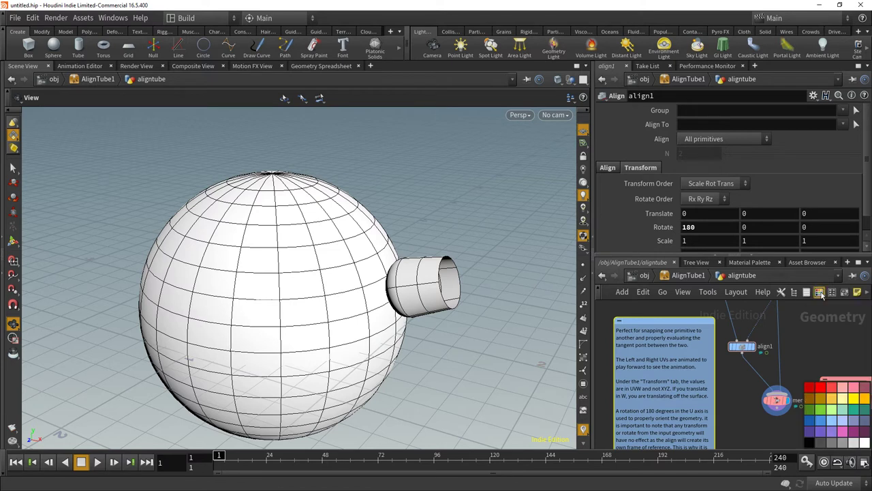
Colour the align1 and merge nodes light green, then return to /obj
{"action": "left_click_drag", "start_coordinate": [831, 409], "coordinate": [741, 347]}
{"action": "left_click_drag", "start_coordinate": [836, 413], "coordinate": [777, 400]}
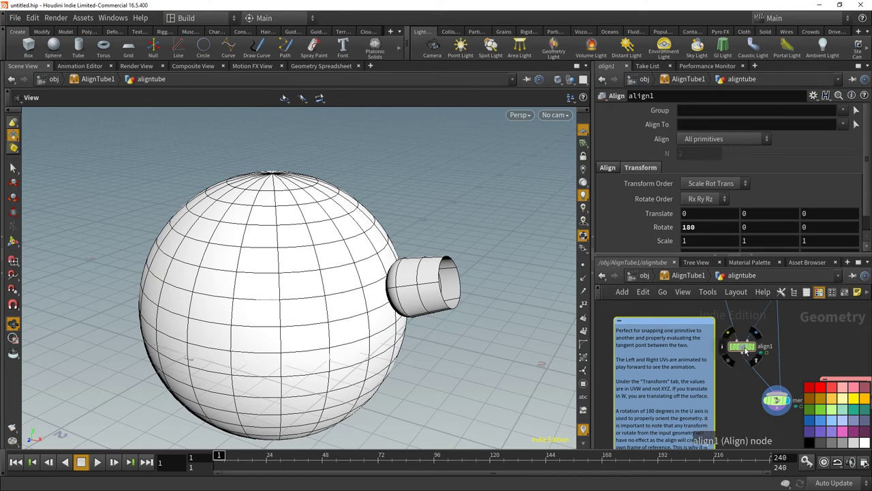
{"action": "left_click_drag", "start_coordinate": [746, 351], "coordinate": [746, 362]}
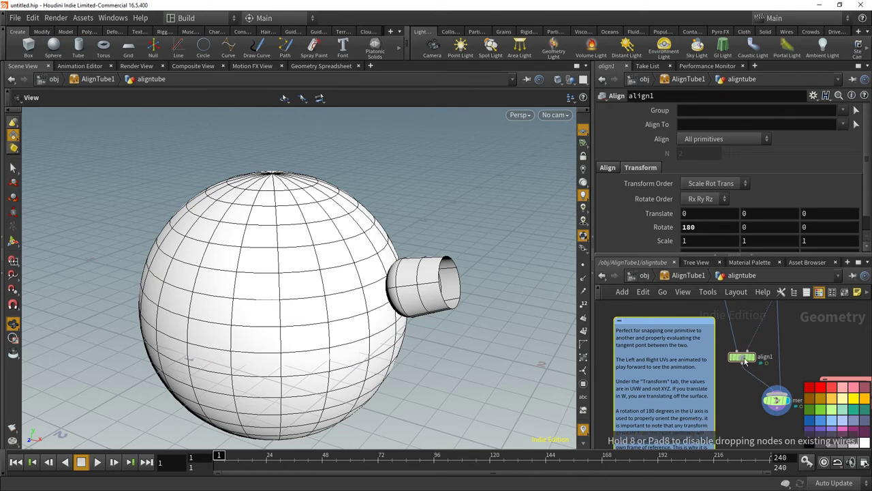
{"action": "left_click", "coordinate": [644, 274]}
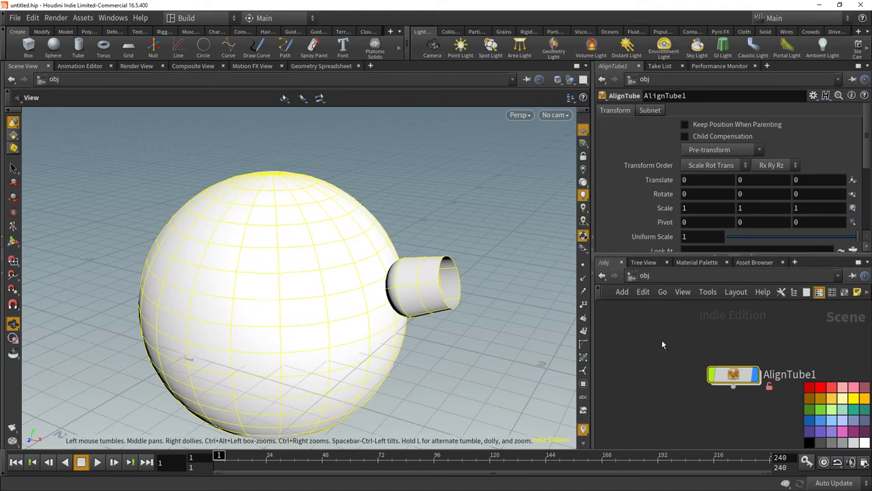
Close the Help window and select box1, briefly opening then dismissing its parameter gear menu
{"action": "mouse_move", "coordinate": [413, 10]}
{"action": "left_mouse_down"}
{"action": "mouse_move", "coordinate": [429, 55]}
{"action": "mouse_move", "coordinate": [422, 8]}
{"action": "left_mouse_up"}
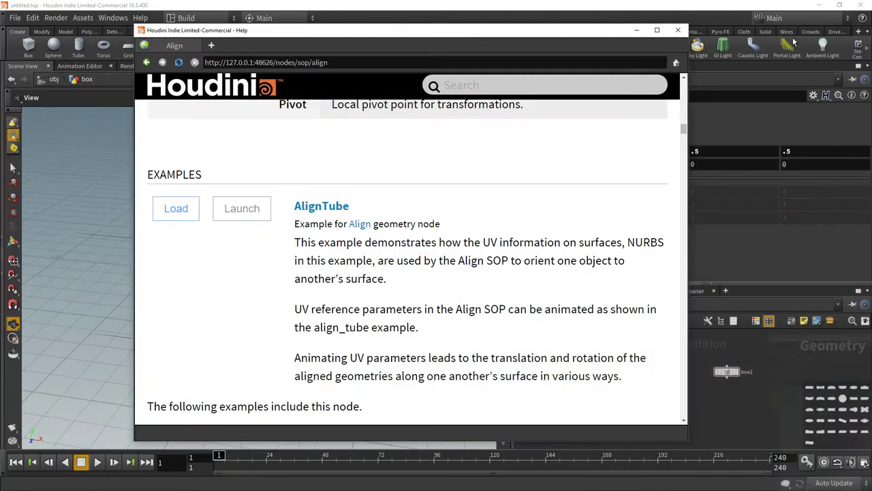
{"action": "left_click", "coordinate": [678, 30]}
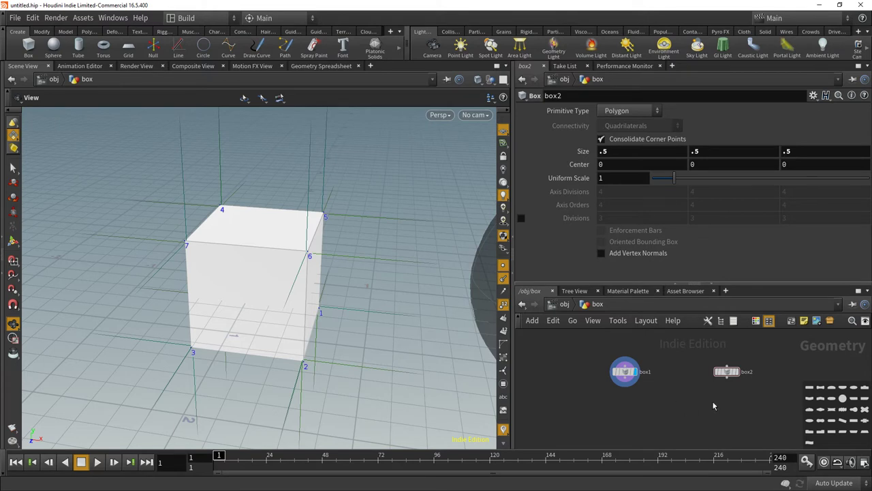
{"action": "mouse_move", "coordinate": [727, 372]}
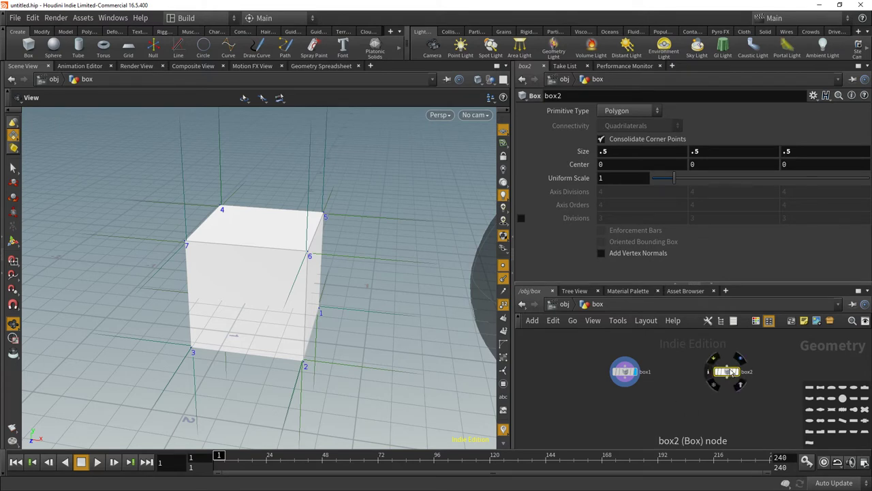
{"action": "left_click", "coordinate": [624, 372]}
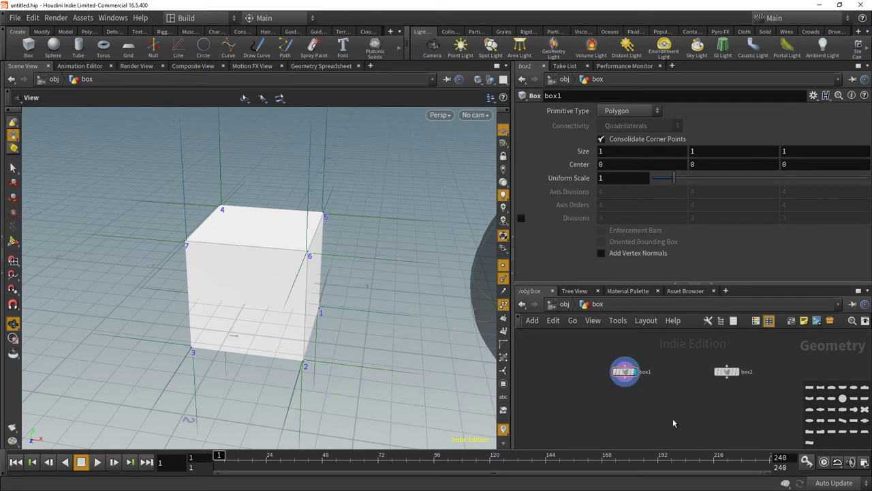
{"action": "left_click", "coordinate": [813, 95]}
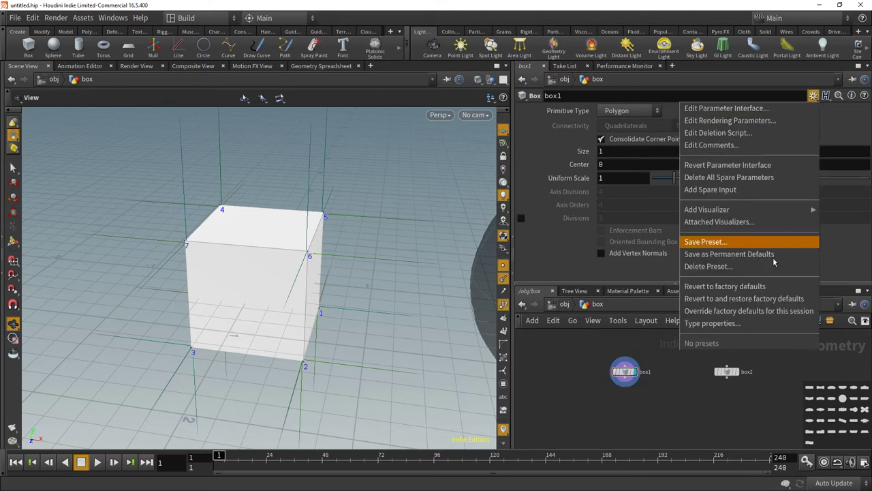
{"action": "left_click", "coordinate": [661, 392]}
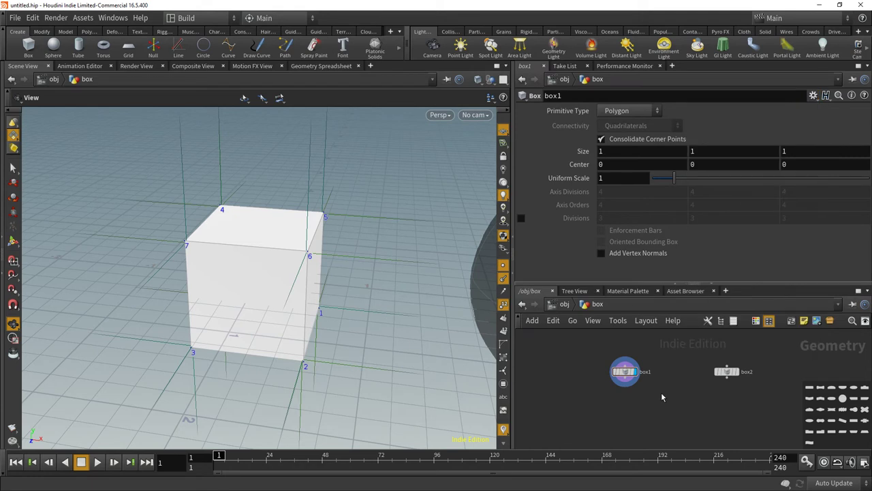
Delete box1 and box2, then delete the old box object at /obj
{"action": "mouse_move", "coordinate": [727, 375]}
{"action": "left_click_drag", "start_coordinate": [765, 407], "coordinate": [595, 368]}
{"action": "key", "text": "Delete"}
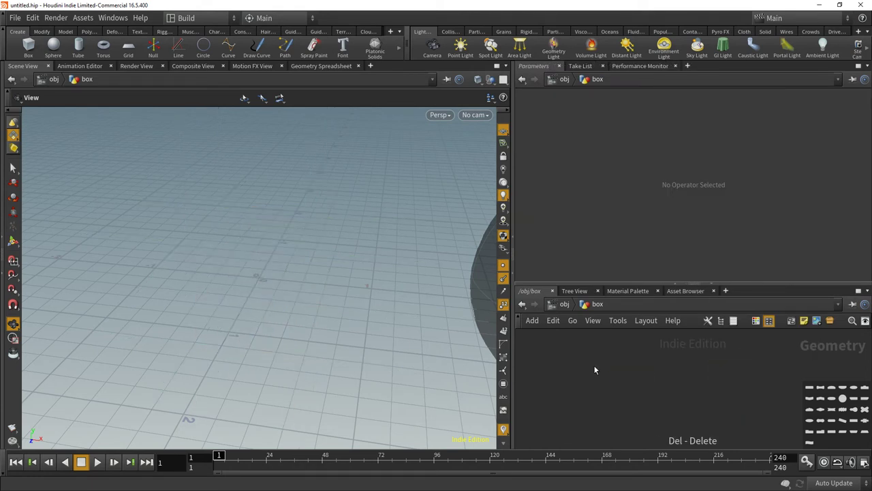
{"action": "key", "text": "Tab"}
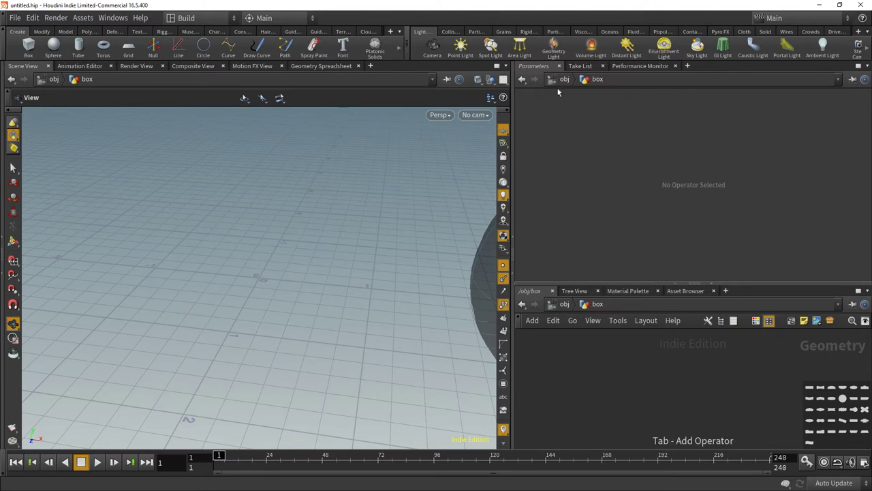
{"action": "left_click", "coordinate": [564, 79]}
{"action": "mouse_move", "coordinate": [650, 381]}
{"action": "key", "text": "Delete"}
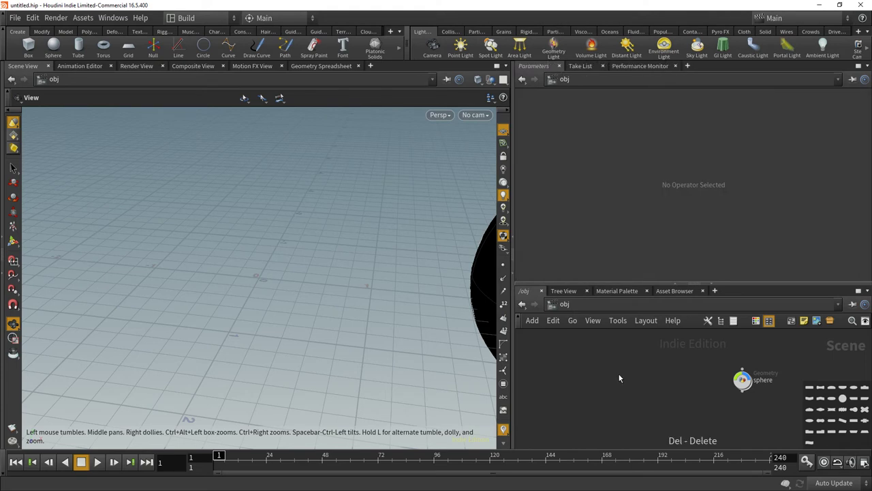
Add a Geometry object named box, go inside it, and delete file1
{"action": "key", "text": "Tab"}
{"action": "type", "text": "geo"}
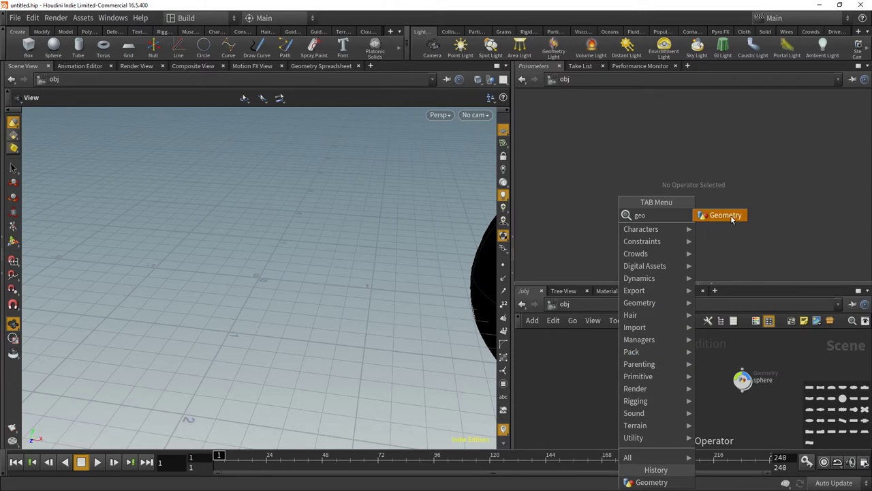
{"action": "left_click", "coordinate": [724, 216]}
{"action": "left_click", "coordinate": [631, 382]}
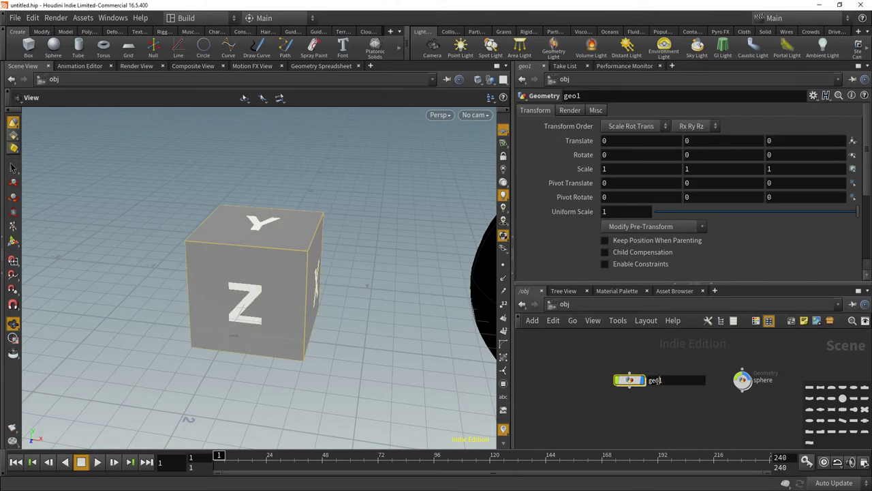
{"action": "type", "text": "box"}
{"action": "key", "text": "Return"}
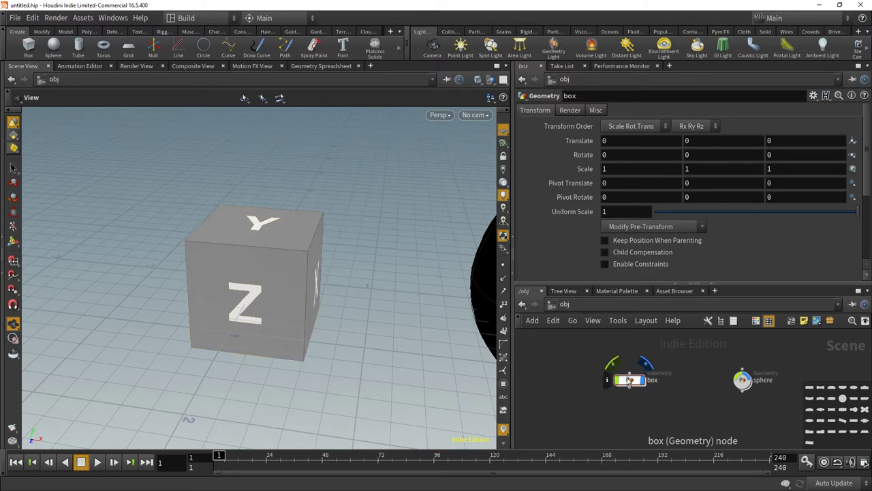
{"action": "double_click", "coordinate": [632, 382]}
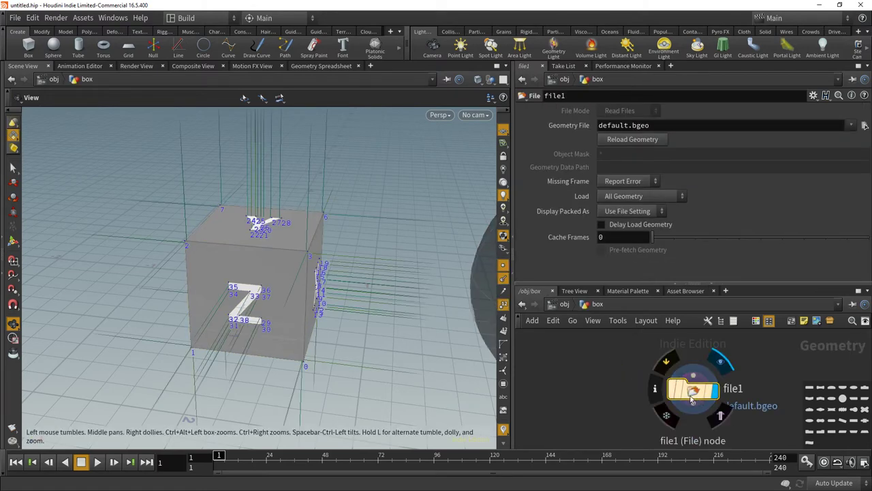
{"action": "key", "text": "Delete"}
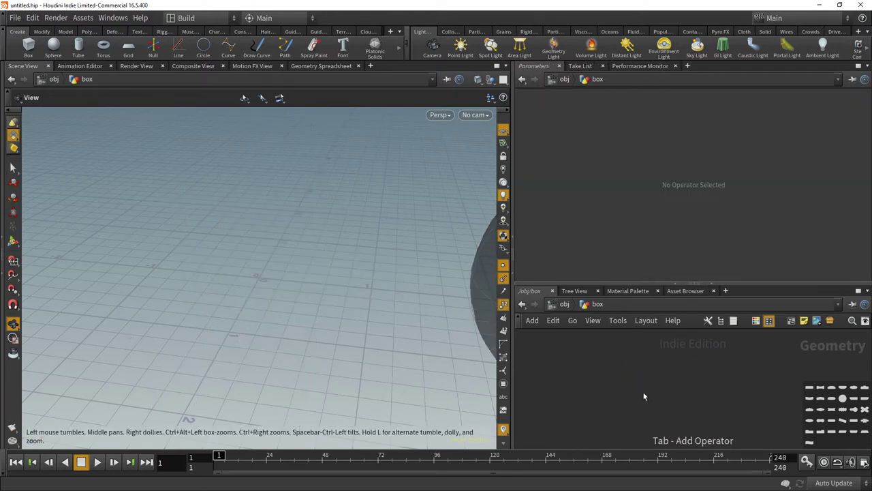
Add a Box SOP, box1, to the box network
{"action": "key", "text": "Tab"}
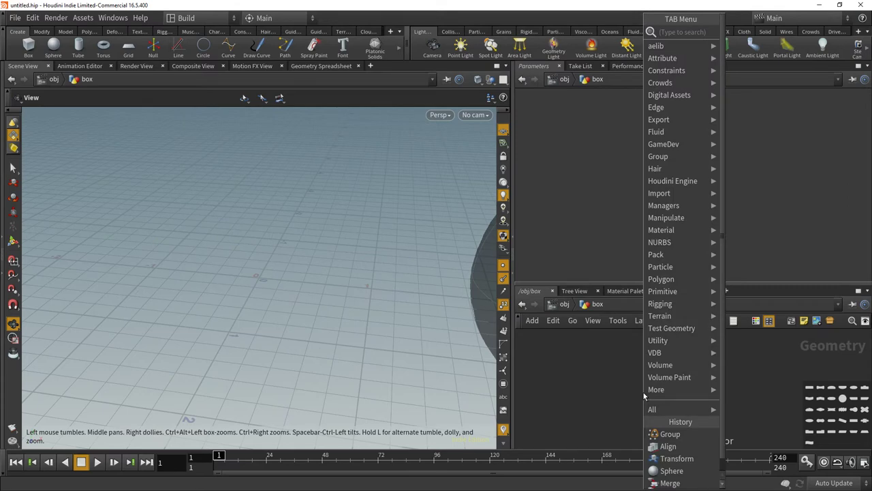
{"action": "type", "text": "box"}
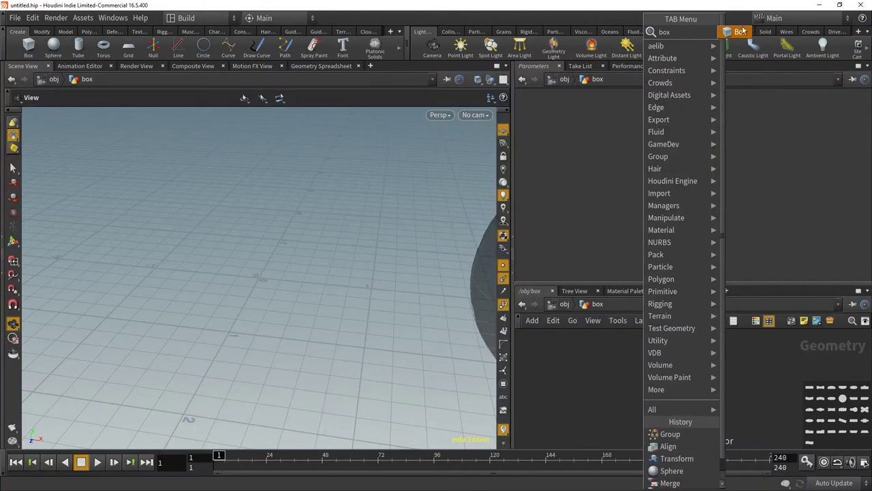
{"action": "left_click", "coordinate": [741, 32]}
{"action": "left_click", "coordinate": [613, 392]}
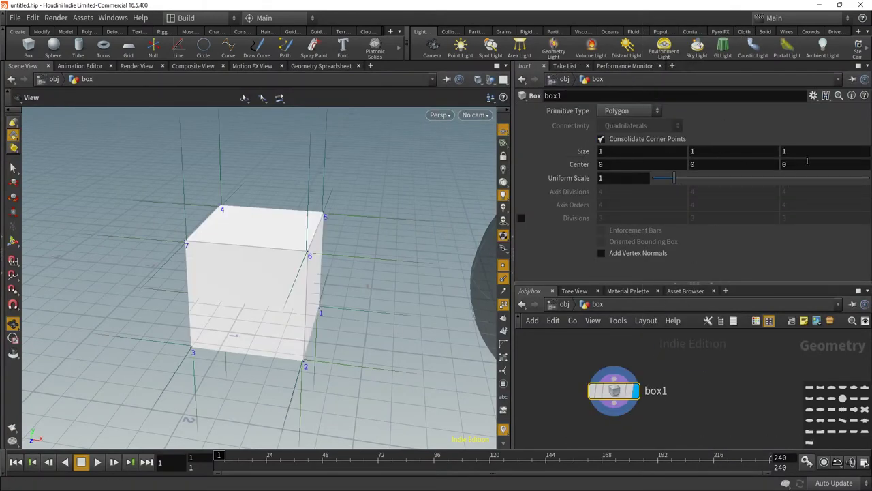
{"action": "left_click_drag", "start_coordinate": [615, 392], "coordinate": [709, 381]}
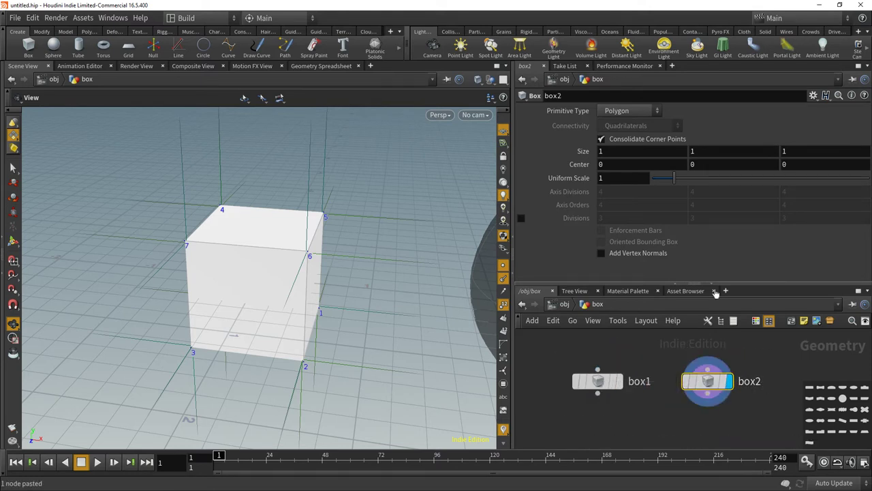
Set box2's Size to 0.5 on all axes and drag its Center X toward 0.8
{"action": "left_click", "coordinate": [622, 152]}
{"action": "type", "text": "."}
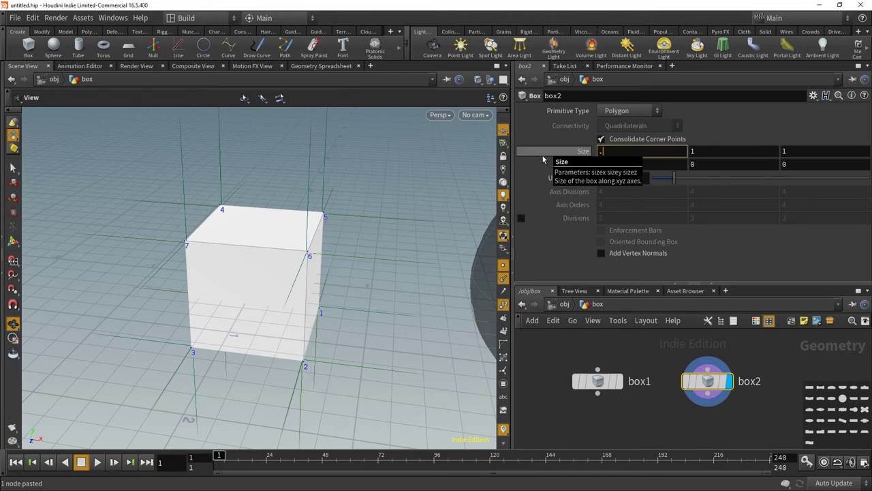
{"action": "type", "text": "5"}
{"action": "key", "text": "Tab"}
{"action": "type", "text": ".5"}
{"action": "key", "text": "Tab"}
{"action": "type", "text": ".5"}
{"action": "key", "text": "Return"}
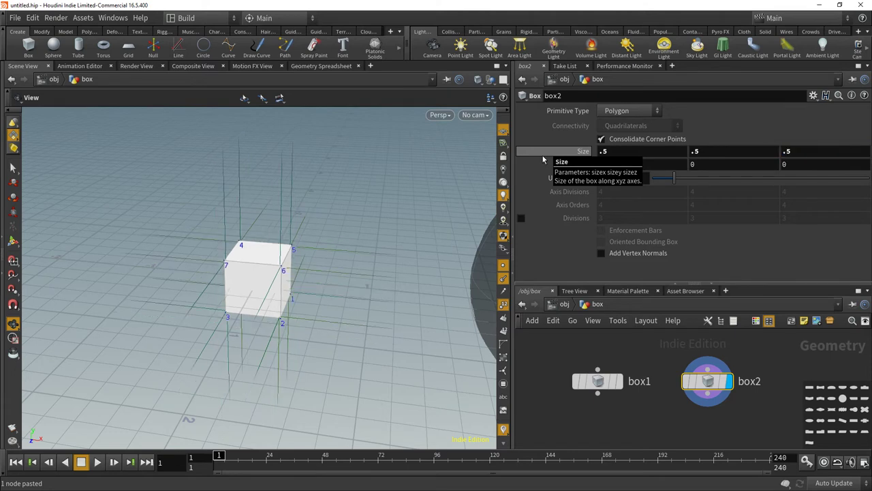
{"action": "middle_click_drag", "start_coordinate": [653, 416], "coordinate": [648, 397]}
{"action": "mouse_move", "coordinate": [591, 365]}
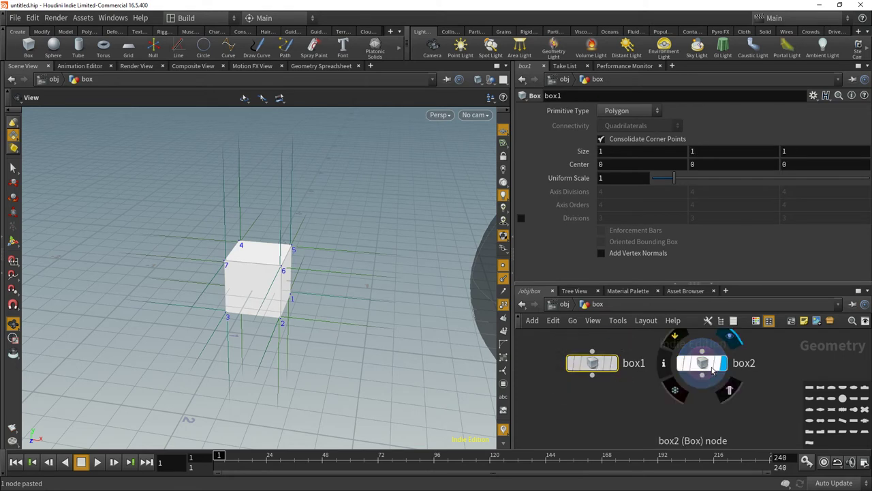
{"action": "middle_click_drag", "start_coordinate": [625, 167], "coordinate": [685, 175]}
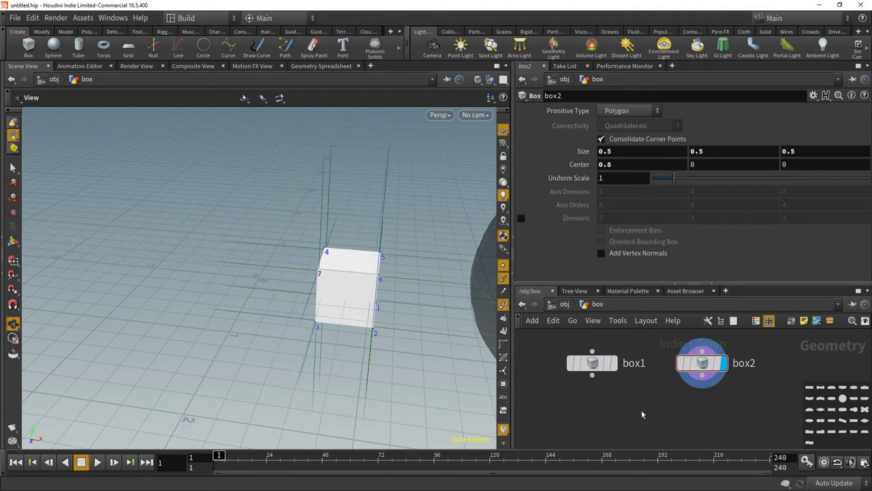
Add a merge1 node below the boxes and wire box1 and box2 into it
{"action": "key", "text": "Tab"}
{"action": "type", "text": "merge"}
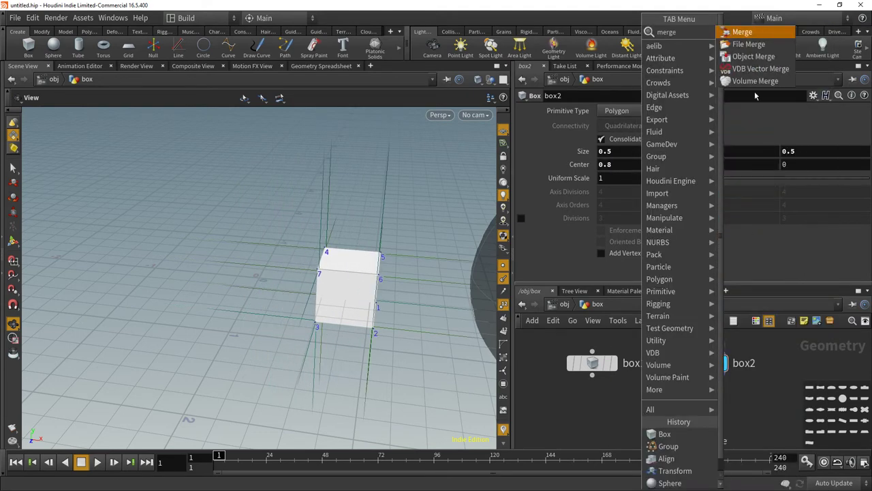
{"action": "left_click", "coordinate": [742, 32]}
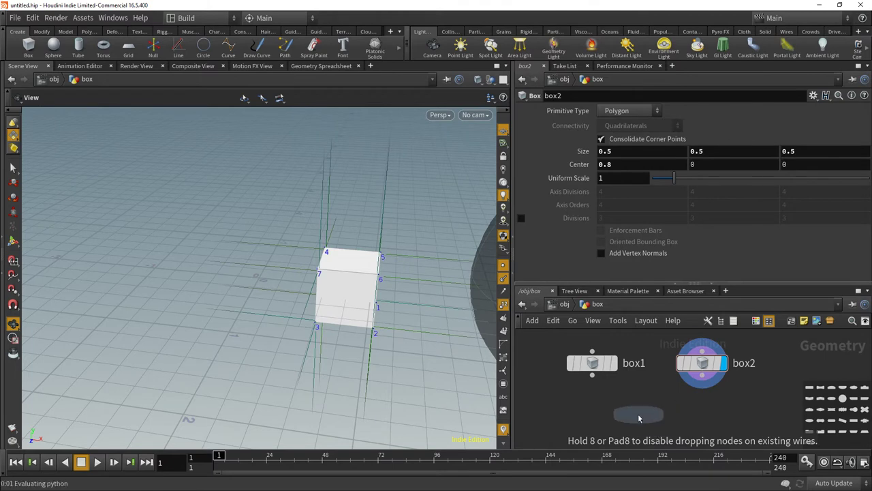
{"action": "left_click", "coordinate": [640, 413]}
{"action": "left_click", "coordinate": [592, 375]}
{"action": "left_click", "coordinate": [639, 402]}
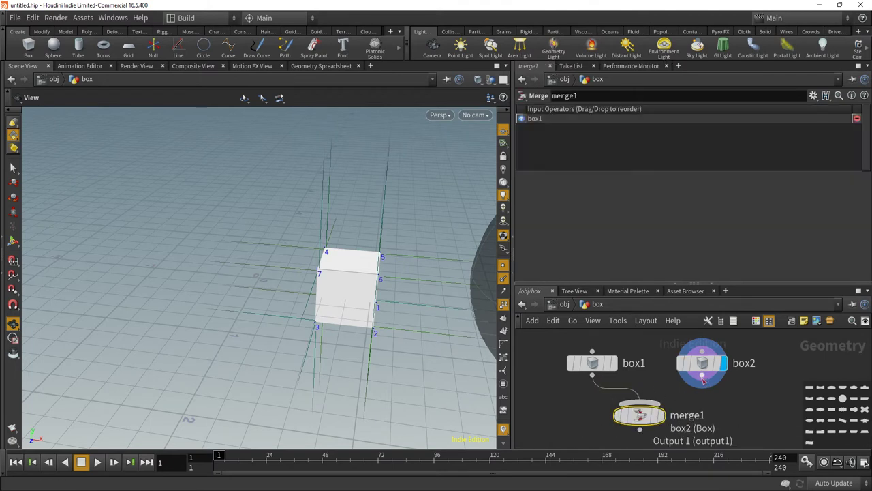
{"action": "left_click", "coordinate": [703, 376]}
{"action": "left_click", "coordinate": [641, 403]}
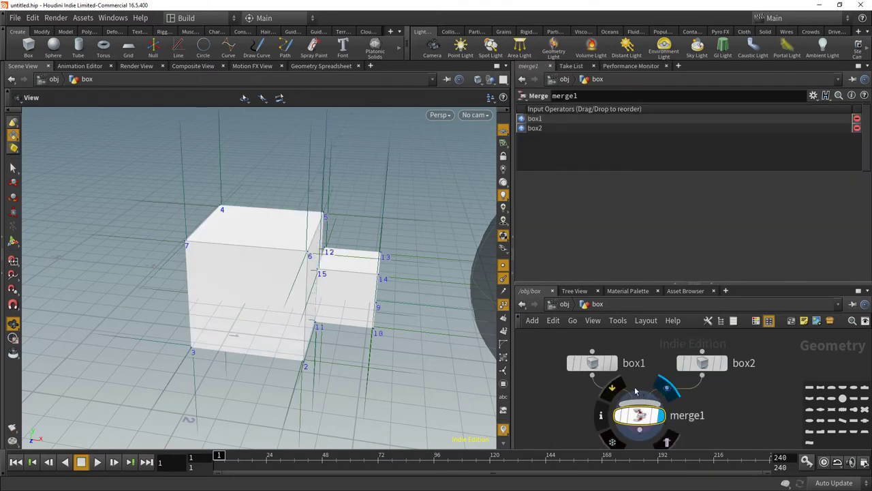
Set box2's Center X to 0.75 and move merge1 lower in the network
{"action": "left_click", "coordinate": [702, 362]}
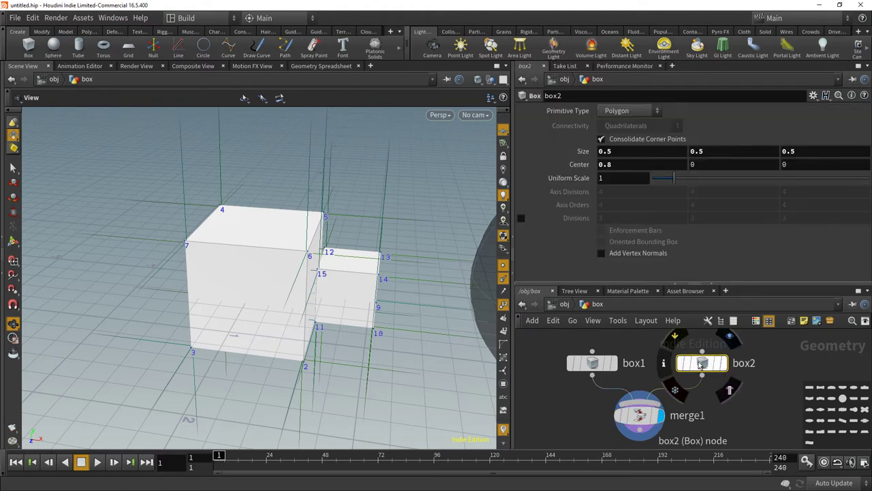
{"action": "middle_click_drag", "start_coordinate": [618, 165], "coordinate": [635, 164]}
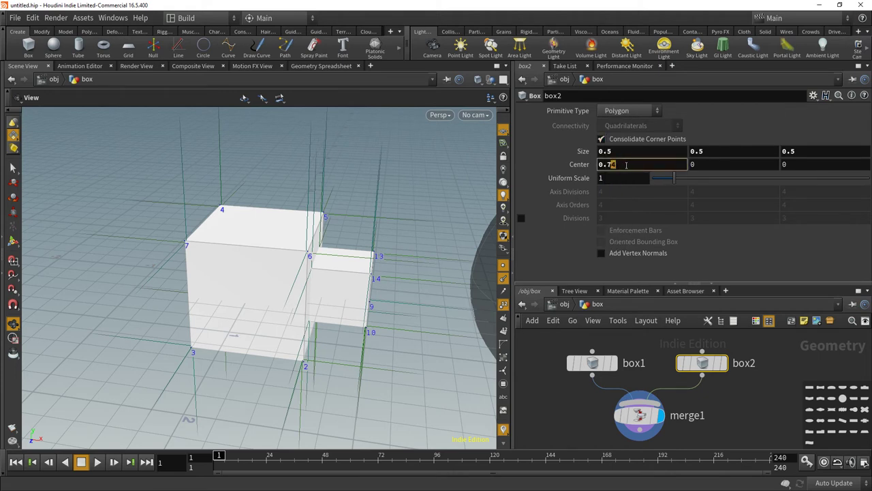
{"action": "key", "text": "Return"}
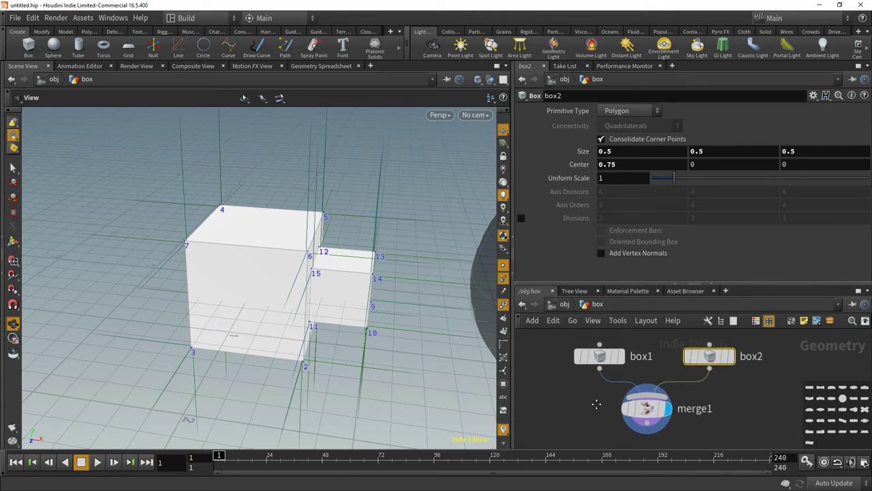
{"action": "left_click", "coordinate": [600, 359]}
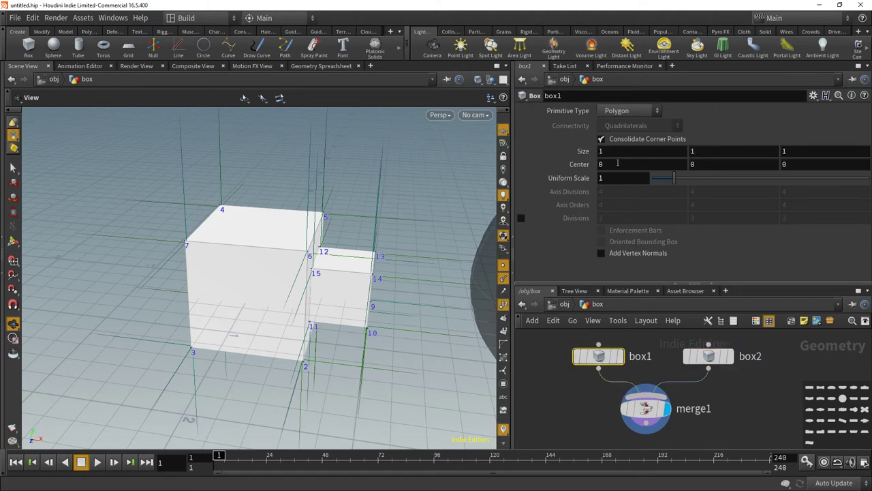
{"action": "middle_click_drag", "start_coordinate": [604, 151], "coordinate": [604, 177]}
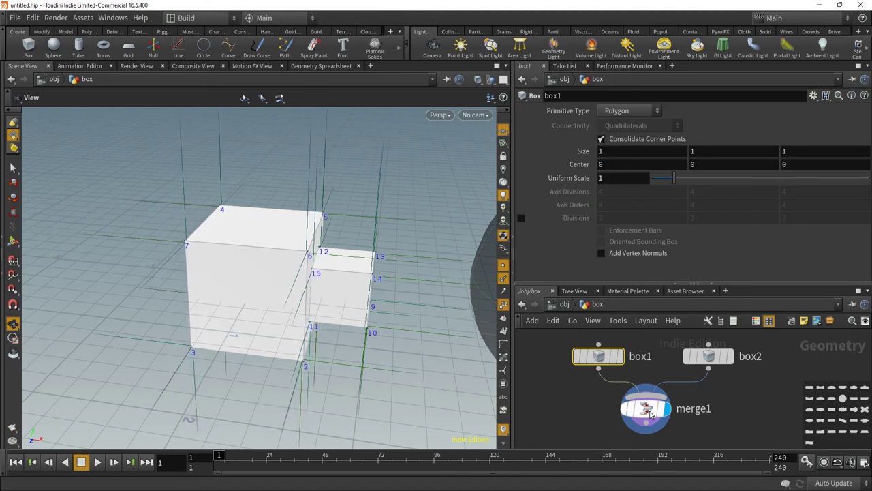
{"action": "left_click_drag", "start_coordinate": [643, 409], "coordinate": [646, 431]}
{"action": "mouse_move", "coordinate": [713, 359]}
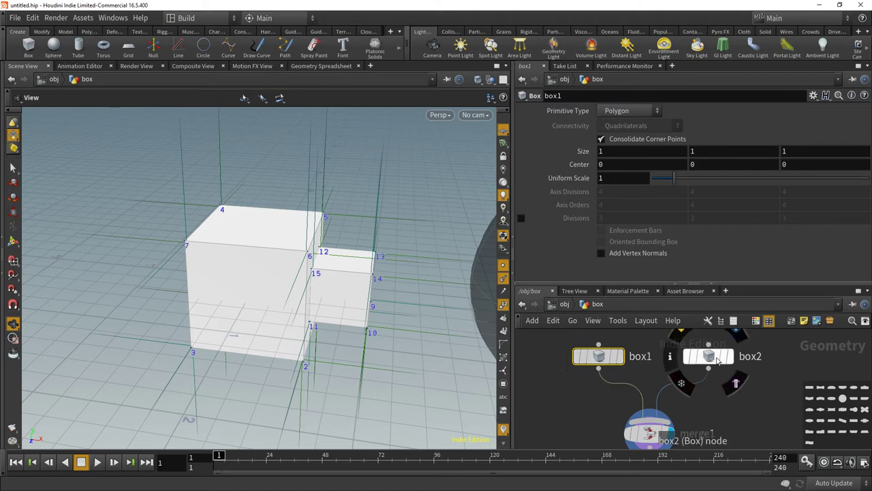
{"action": "left_click", "coordinate": [709, 356]}
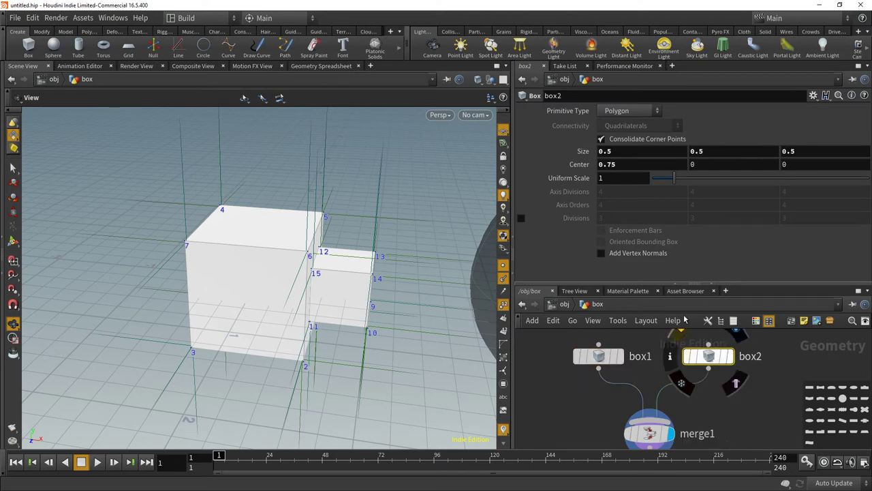
{"action": "left_click", "coordinate": [625, 165]}
Set box2's Center X to 0, hide viewport point markers, and move merge1 down
{"action": "type", "text": "0"}
{"action": "key", "text": "Return"}
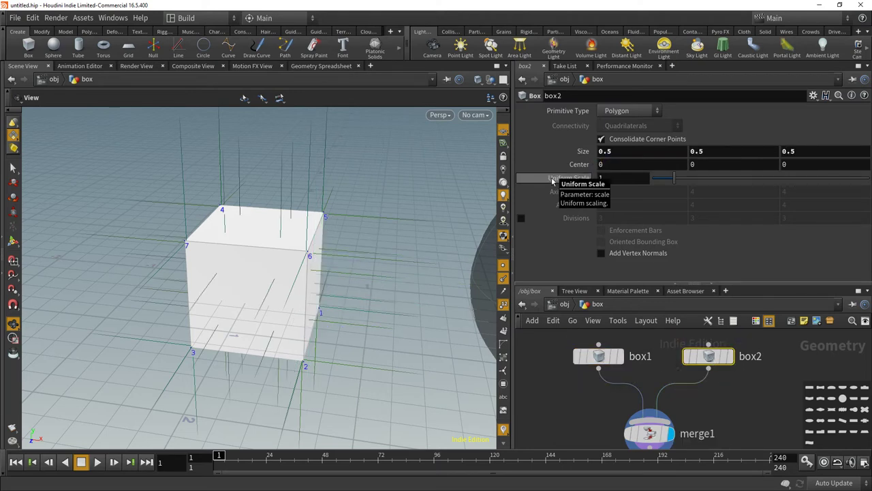
{"action": "left_click", "coordinate": [504, 278]}
{"action": "middle_click_drag", "start_coordinate": [600, 425], "coordinate": [600, 327]}
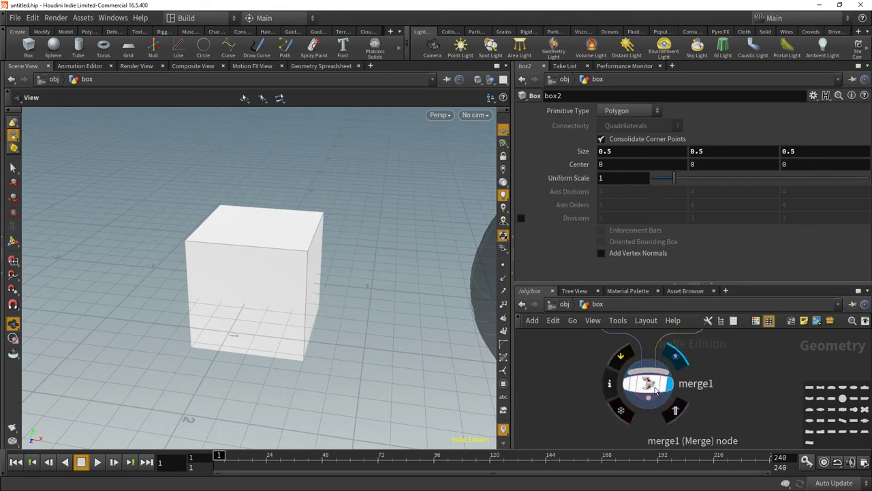
{"action": "left_click_drag", "start_coordinate": [643, 360], "coordinate": [645, 427]}
{"action": "middle_click_drag", "start_coordinate": [704, 397], "coordinate": [693, 432]}
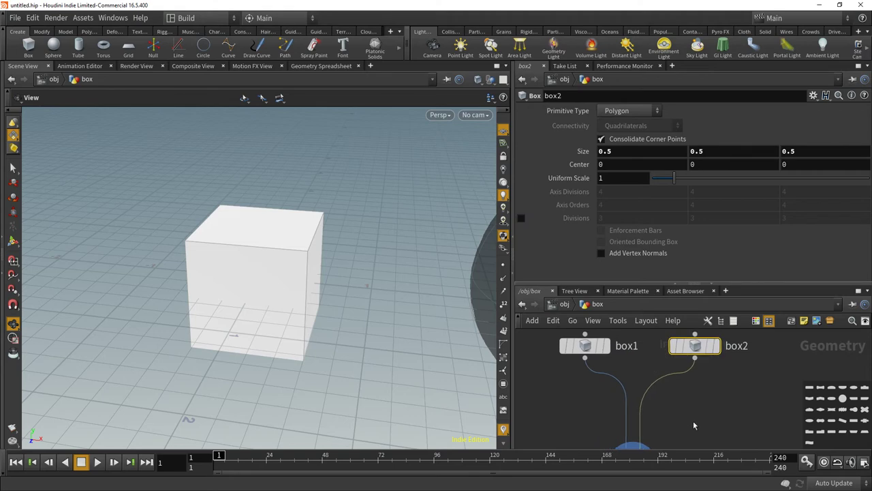
Add a Transform node, transform1, and drop it under box2
{"action": "key", "text": "Tab"}
{"action": "type", "text": "tra"}
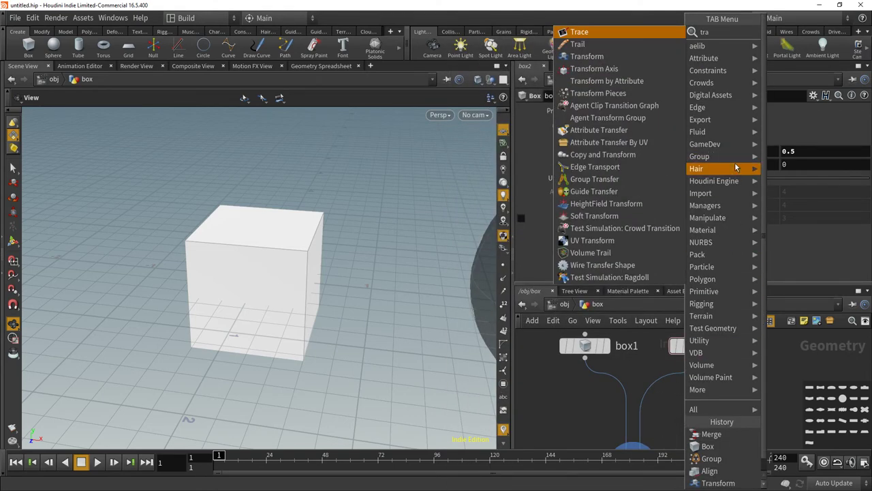
{"action": "left_click", "coordinate": [587, 56]}
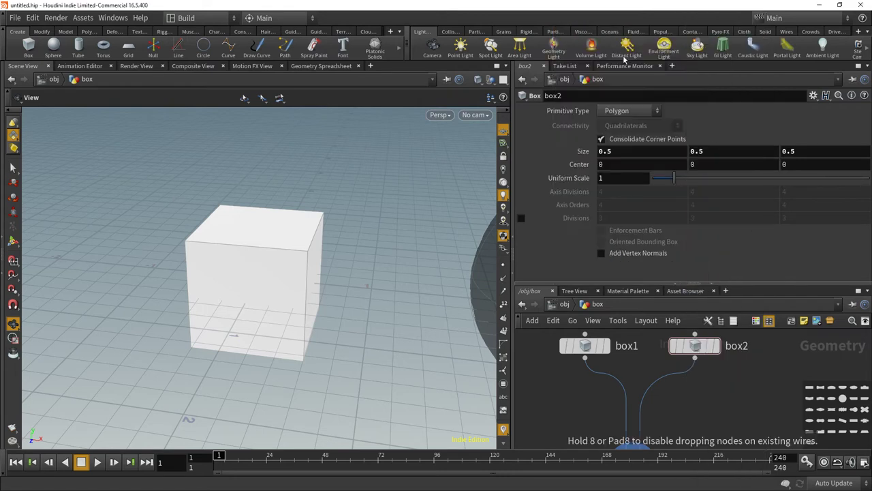
{"action": "left_click", "coordinate": [657, 387]}
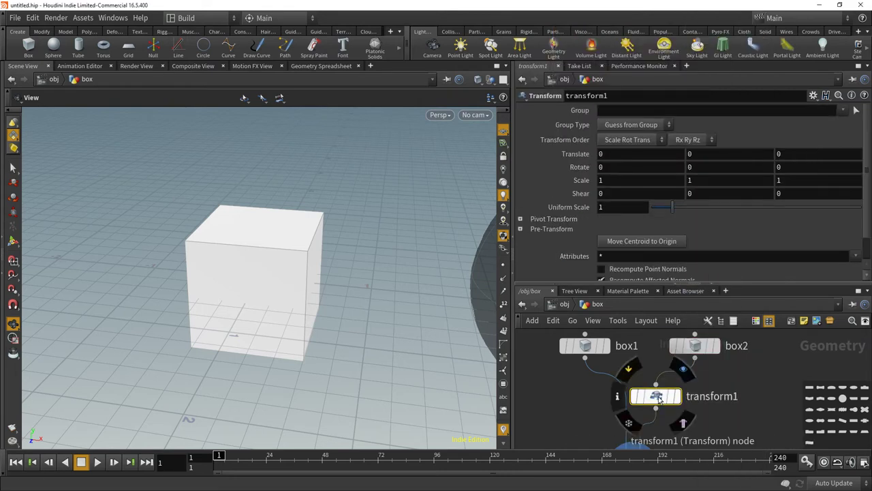
{"action": "left_click_drag", "start_coordinate": [660, 395], "coordinate": [688, 406]}
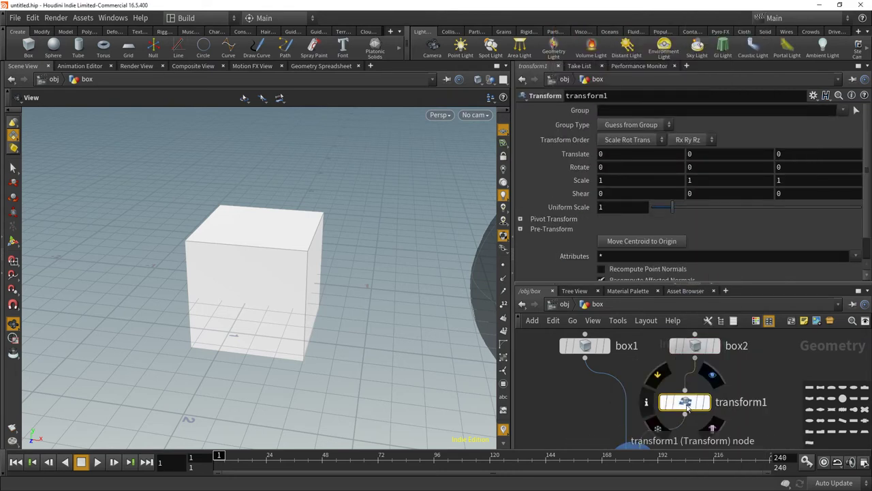
Line transform1 up directly under box2 and rearrange box1 and box2 in the network
{"action": "left_click", "coordinate": [612, 153]}
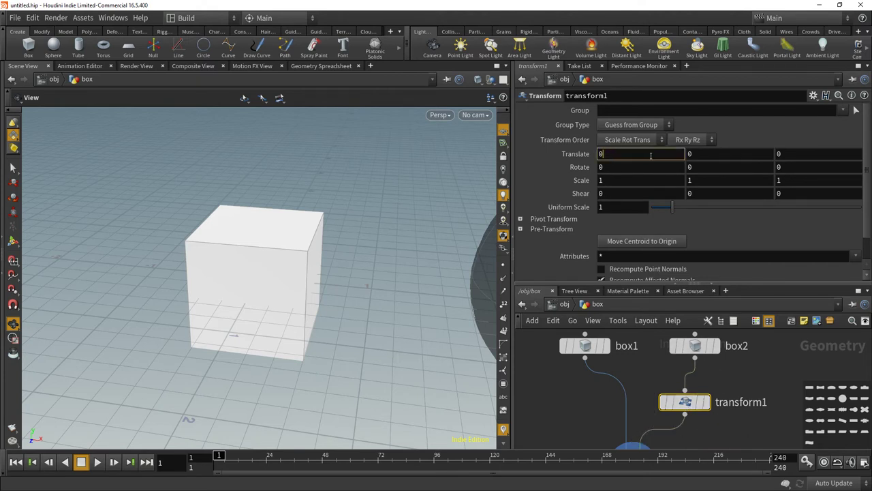
{"action": "left_click", "coordinate": [593, 349]}
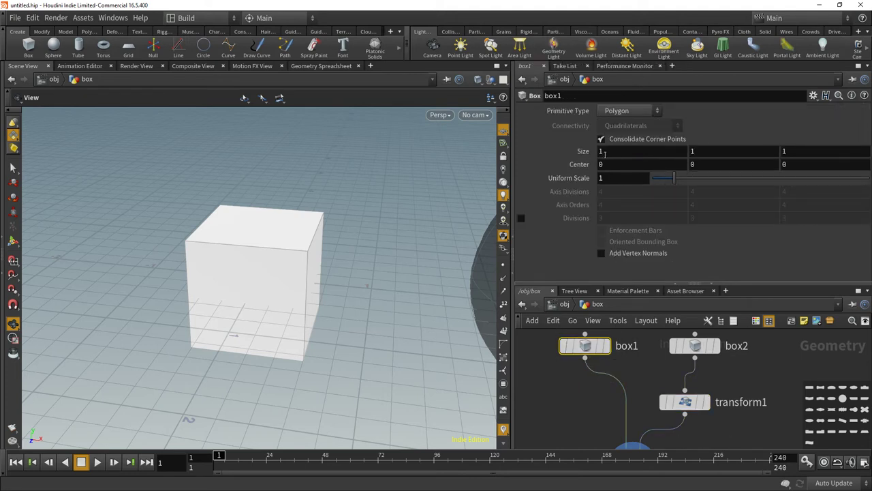
{"action": "left_click", "coordinate": [695, 346]}
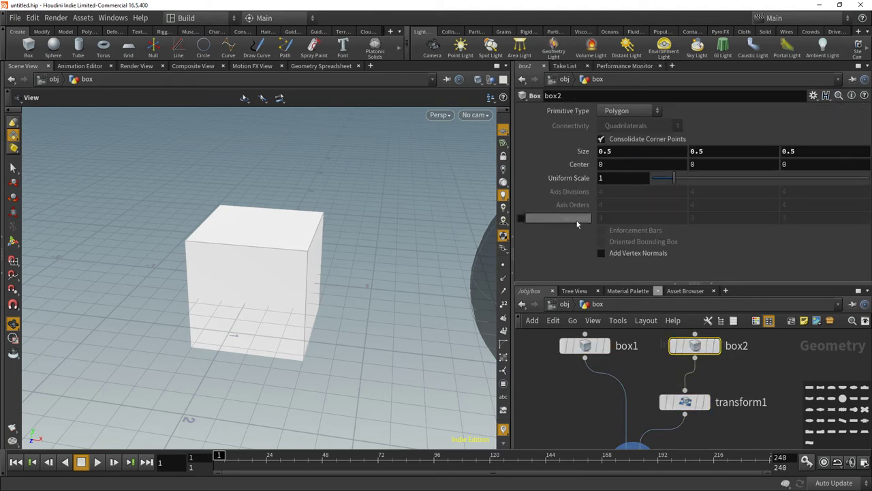
{"action": "left_click", "coordinate": [687, 403]}
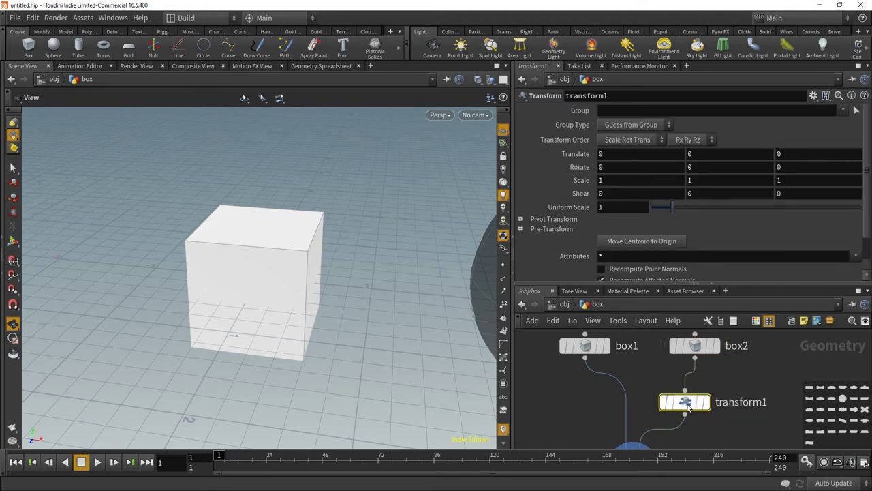
{"action": "left_click_drag", "start_coordinate": [688, 405], "coordinate": [696, 405]}
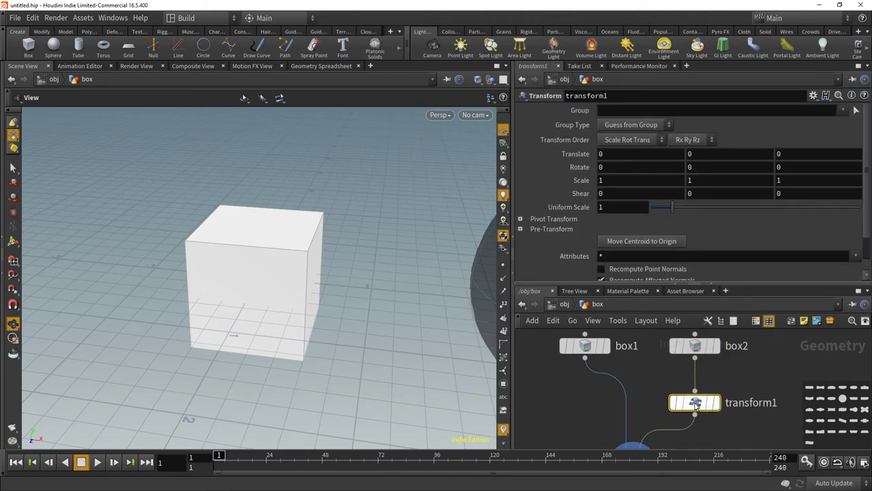
{"action": "left_click_drag", "start_coordinate": [585, 345], "coordinate": [561, 358]}
{"action": "mouse_move", "coordinate": [688, 351]}
{"action": "left_click_drag", "start_coordinate": [687, 350], "coordinate": [713, 362]}
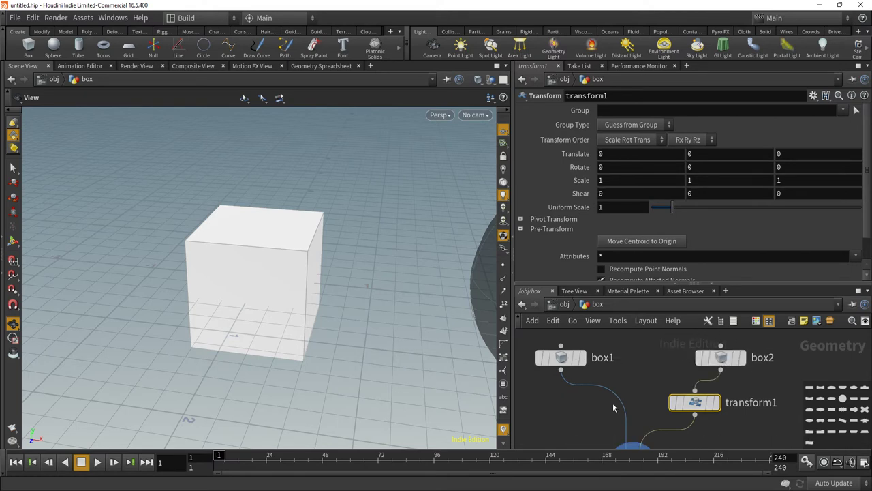
{"action": "mouse_move", "coordinate": [695, 406]}
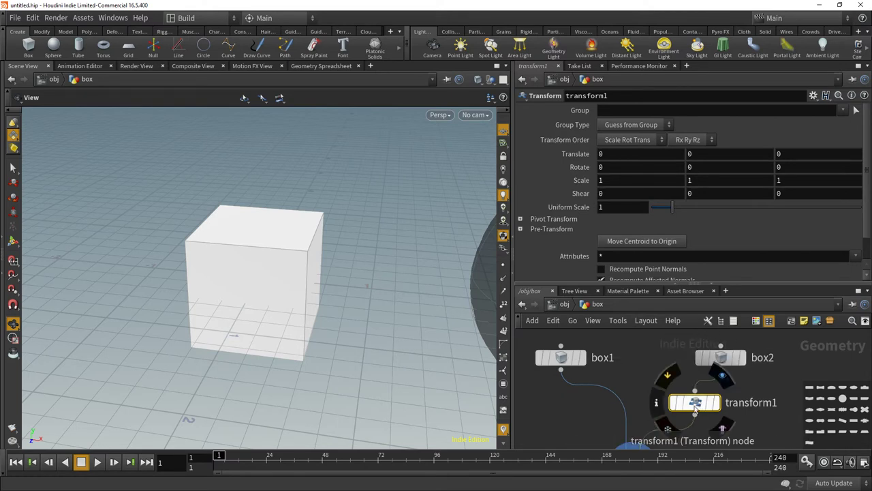
{"action": "scroll", "coordinate": [638, 385], "scroll_direction": "down", "scroll_amount": 3}
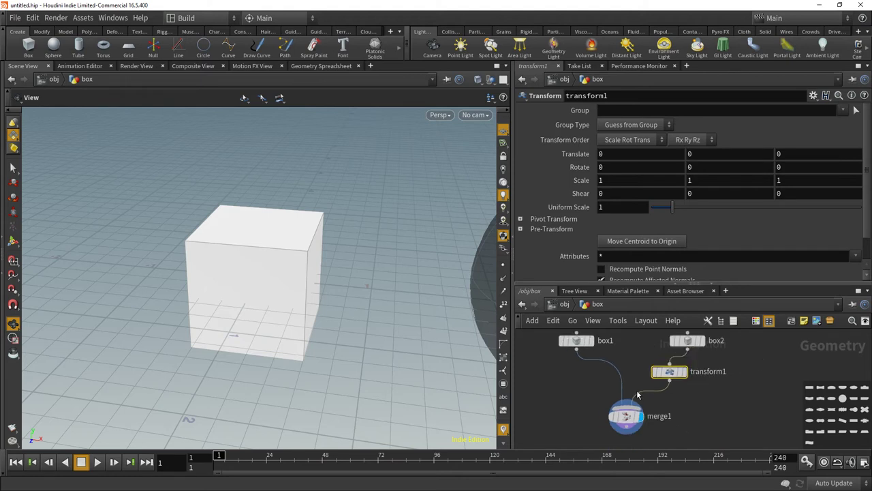
{"action": "scroll", "coordinate": [637, 386], "scroll_direction": "up", "scroll_amount": 2}
{"action": "scroll", "coordinate": [638, 386], "scroll_direction": "down", "scroll_amount": 1}
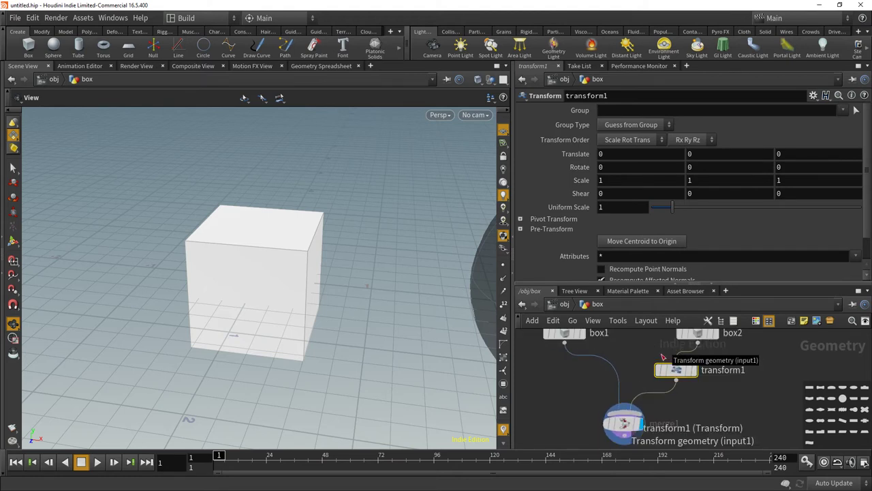
Open transform1's Translate options to reveal Reference > Scene Data
{"action": "right_click", "coordinate": [574, 156]}
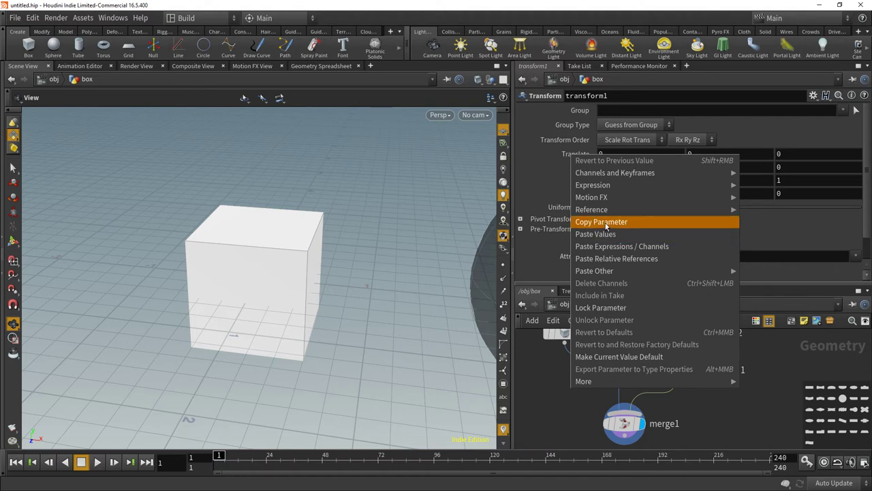
{"action": "mouse_move", "coordinate": [591, 214]}
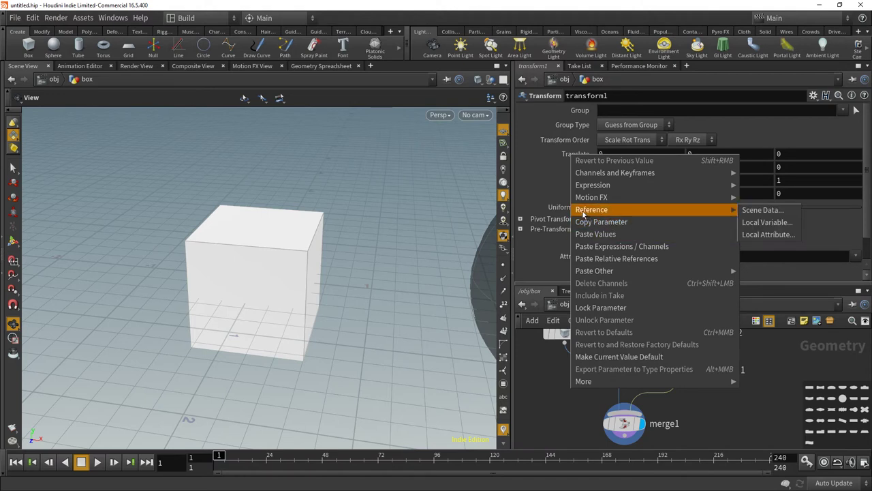
Reference box1's Bounding Box Maximum in transform1's Translate via Scene Data, giving 0.5 0.5 0.5
{"action": "left_click", "coordinate": [774, 212]}
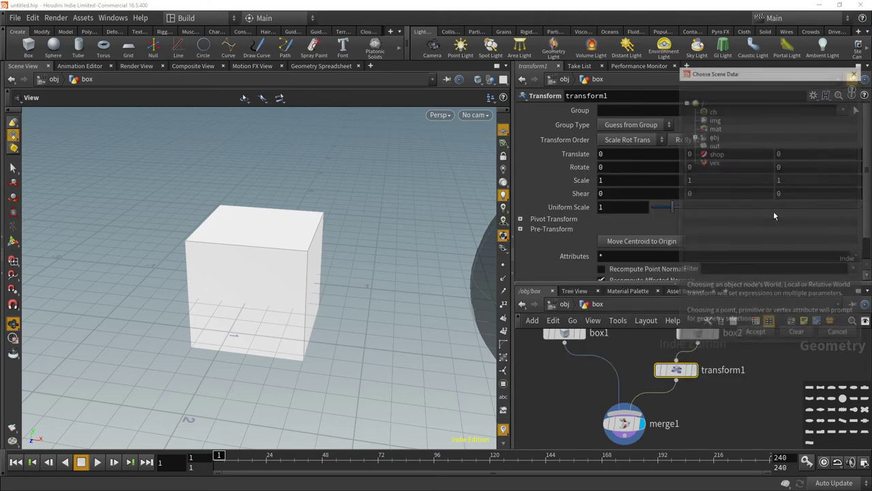
{"action": "left_click", "coordinate": [695, 137]}
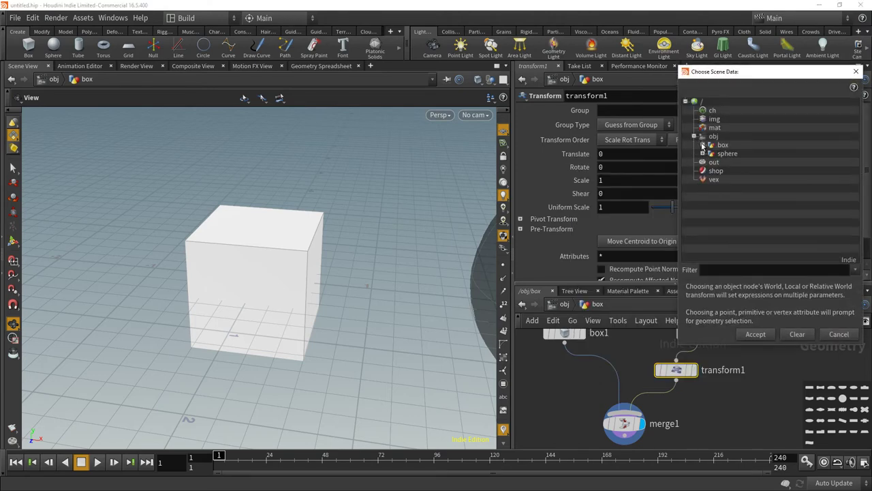
{"action": "left_click", "coordinate": [703, 145]}
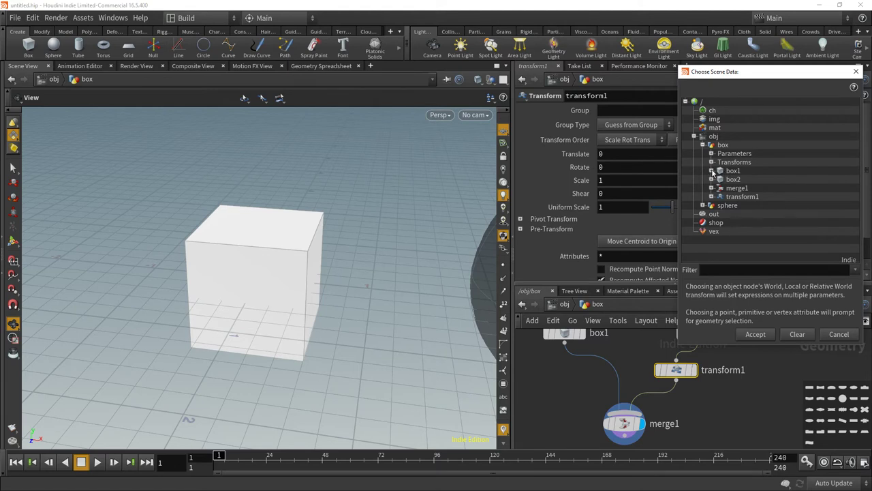
{"action": "left_click", "coordinate": [711, 171]}
{"action": "left_click", "coordinate": [720, 189]}
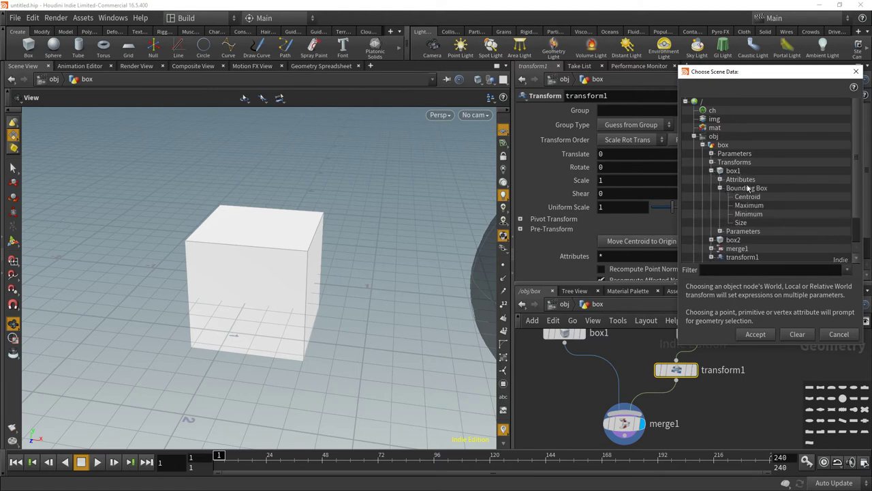
{"action": "left_click", "coordinate": [750, 206]}
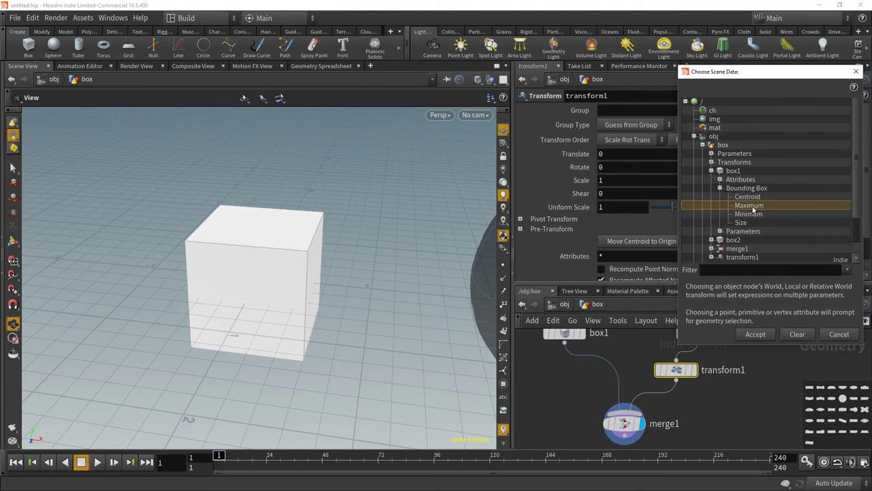
{"action": "left_click", "coordinate": [755, 334]}
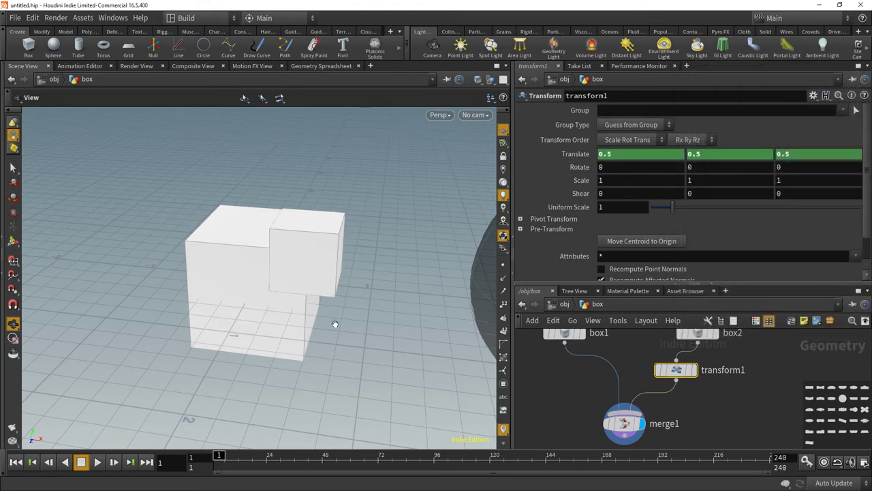
Show the bbox("../box1", D_XMAX/D_YMAX/D_ZMAX) expressions, widen the parameter pane, and orbit the viewport
{"action": "left_click", "coordinate": [575, 154]}
{"action": "left_click_drag", "start_coordinate": [513, 198], "coordinate": [379, 201]}
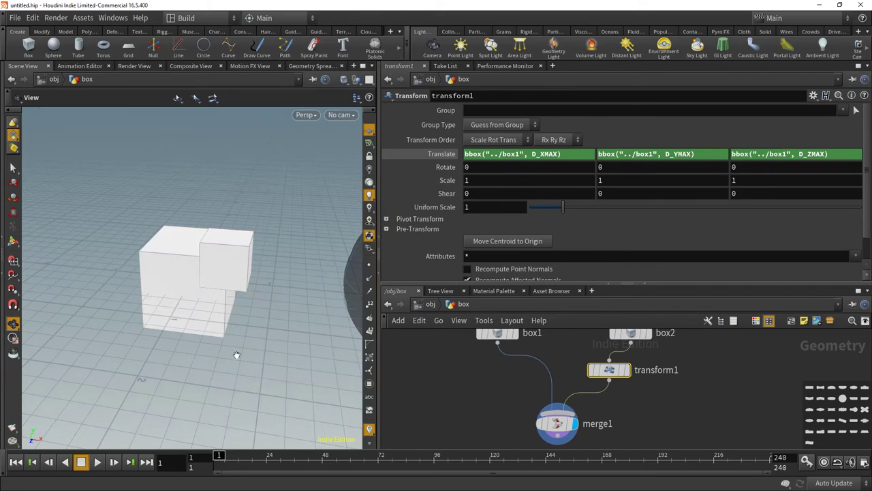
{"action": "mouse_move", "coordinate": [236, 355]}
{"action": "left_mouse_down"}
{"action": "mouse_move", "coordinate": [236, 312]}
{"action": "mouse_move", "coordinate": [308, 363]}
{"action": "mouse_move", "coordinate": [236, 370]}
{"action": "mouse_move", "coordinate": [236, 391]}
{"action": "mouse_move", "coordinate": [233, 363]}
{"action": "left_mouse_up"}
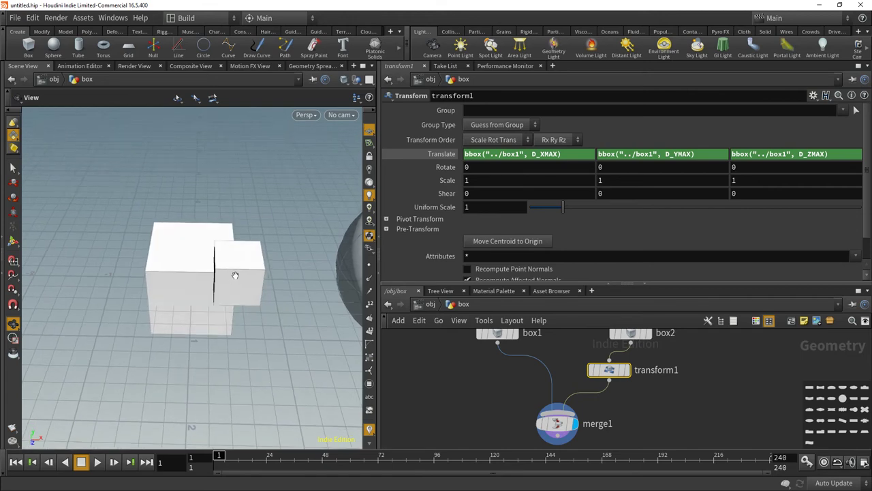
{"action": "mouse_move", "coordinate": [240, 275]}
{"action": "left_mouse_down"}
{"action": "mouse_move", "coordinate": [272, 297]}
{"action": "mouse_move", "coordinate": [242, 282]}
{"action": "left_mouse_up"}
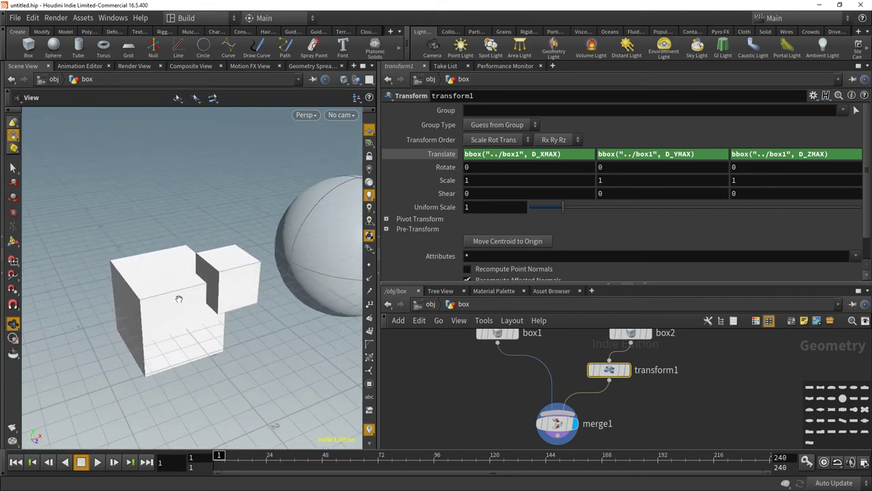
{"action": "left_click_drag", "start_coordinate": [246, 333], "coordinate": [178, 335]}
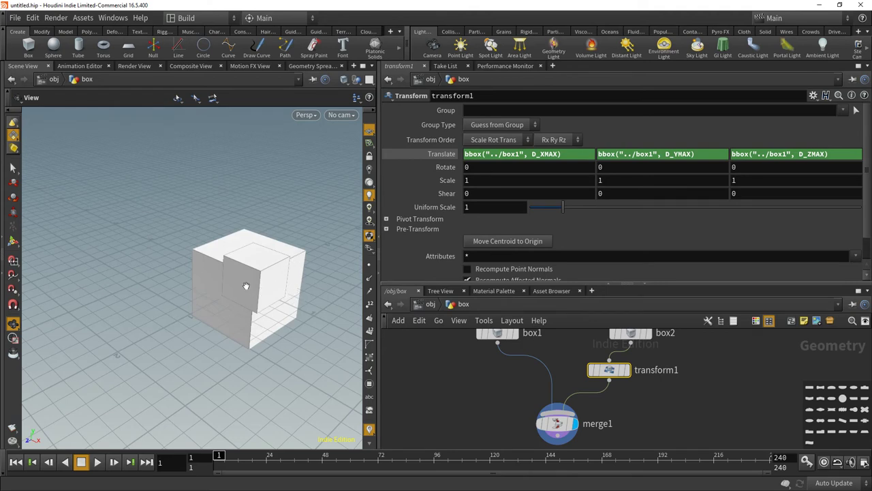
{"action": "left_click_drag", "start_coordinate": [236, 343], "coordinate": [271, 335]}
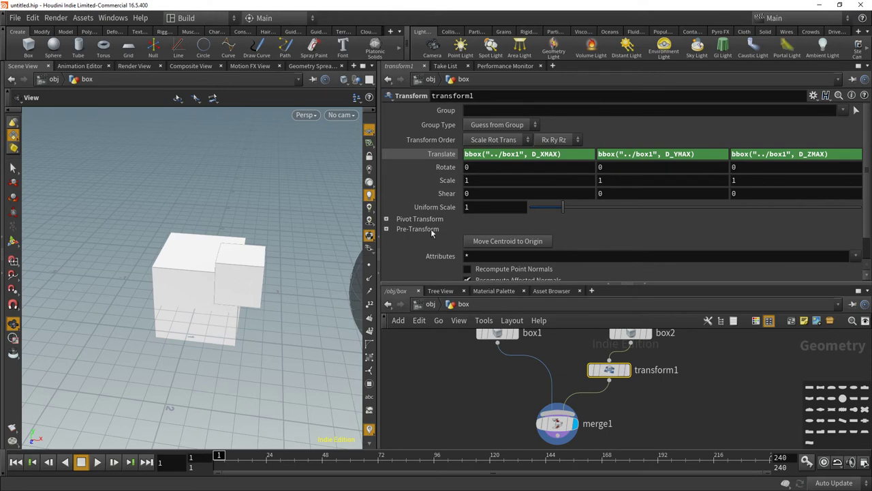
Remove the Translate Y expression and set Translate Y to 0
{"action": "left_click", "coordinate": [644, 154]}
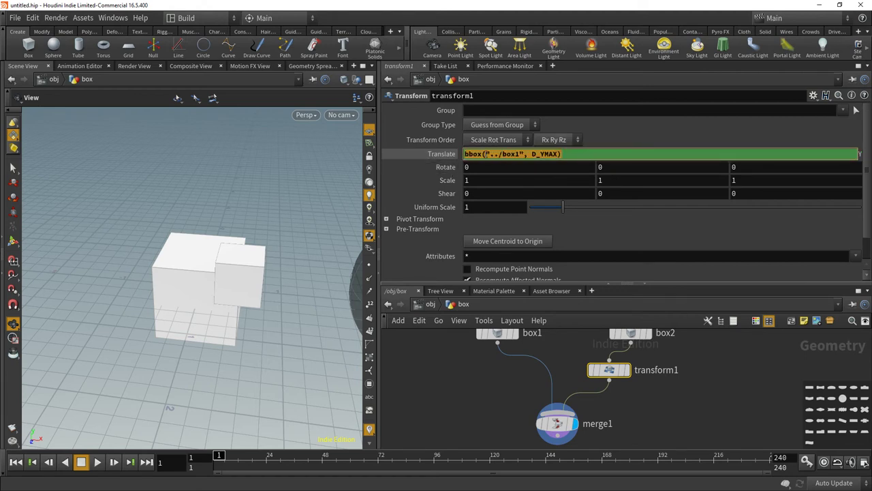
{"action": "key", "text": "Return"}
{"action": "right_click", "coordinate": [614, 154]}
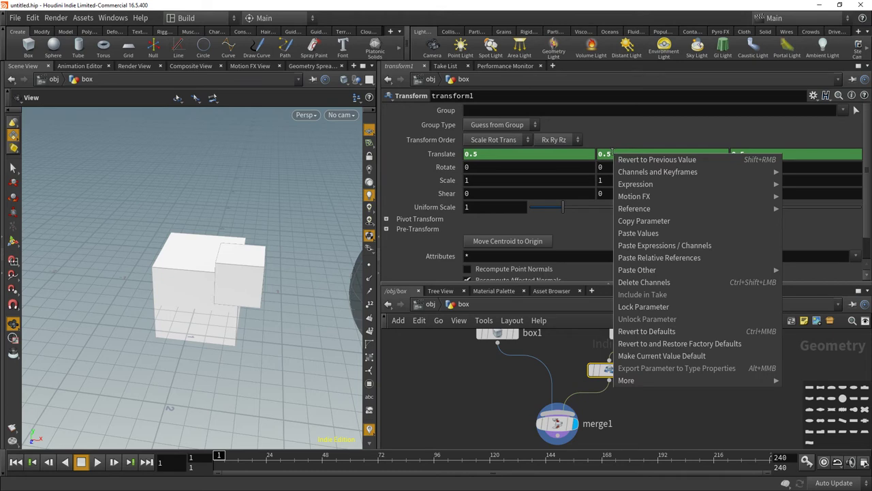
{"action": "left_click", "coordinate": [666, 282]}
{"action": "left_click", "coordinate": [620, 156]}
{"action": "type", "text": "0"}
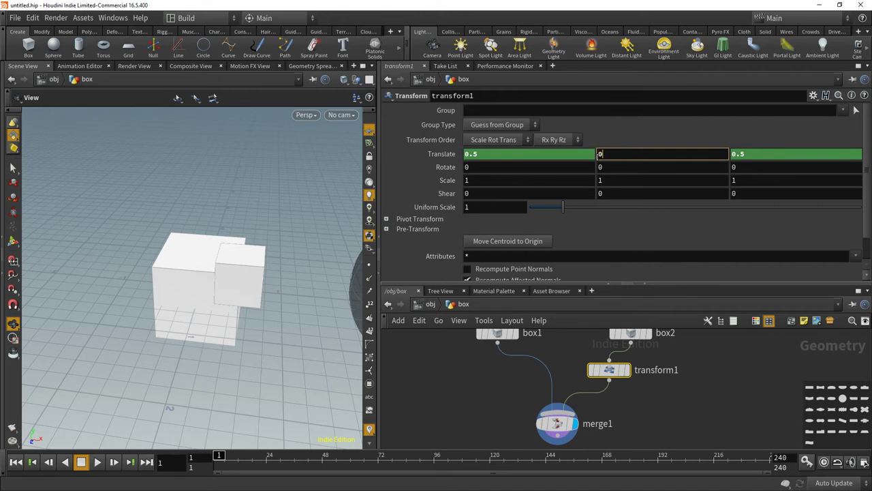
{"action": "key", "text": "Return"}
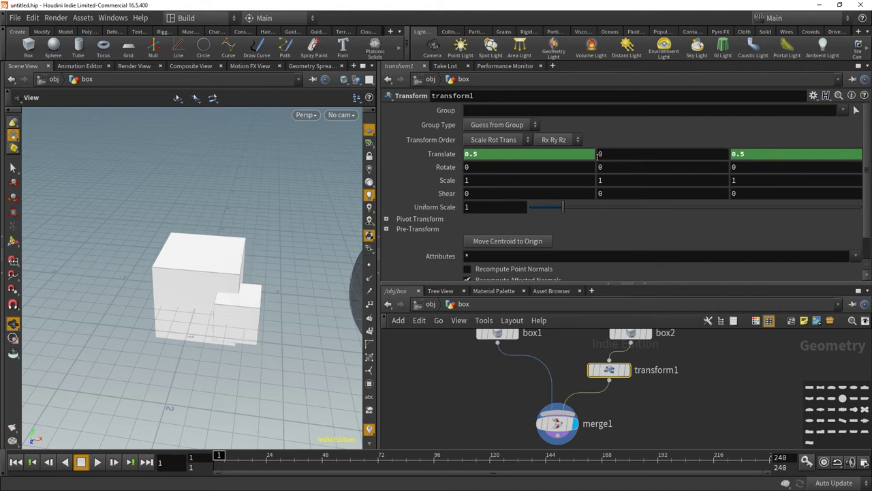
Remove the Translate Z expression and set it to 0, leaving Translate X at 0.5
{"action": "left_click", "coordinate": [765, 154]}
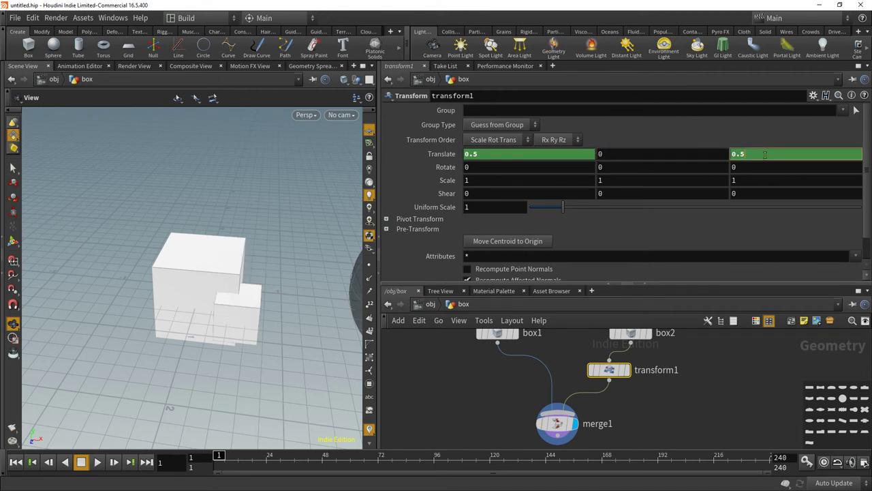
{"action": "left_click_drag", "start_coordinate": [764, 154], "coordinate": [733, 152]}
{"action": "key", "text": "Return"}
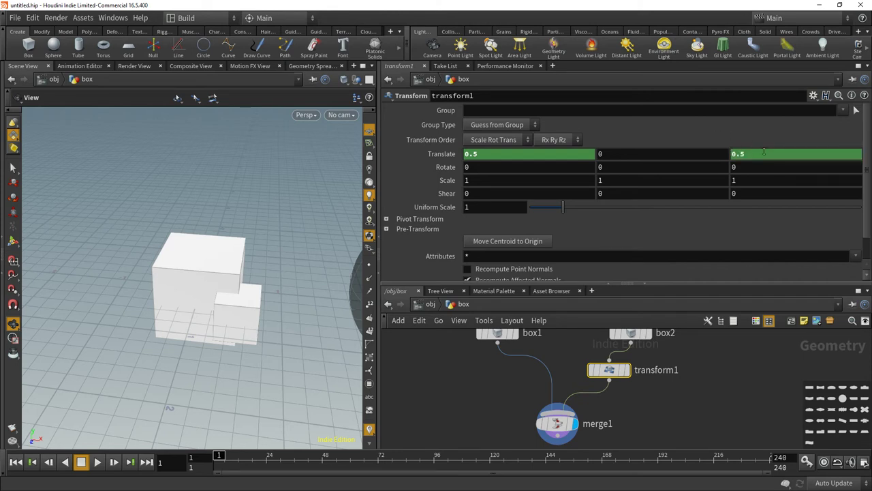
{"action": "right_click", "coordinate": [747, 153]}
{"action": "left_click", "coordinate": [745, 283]}
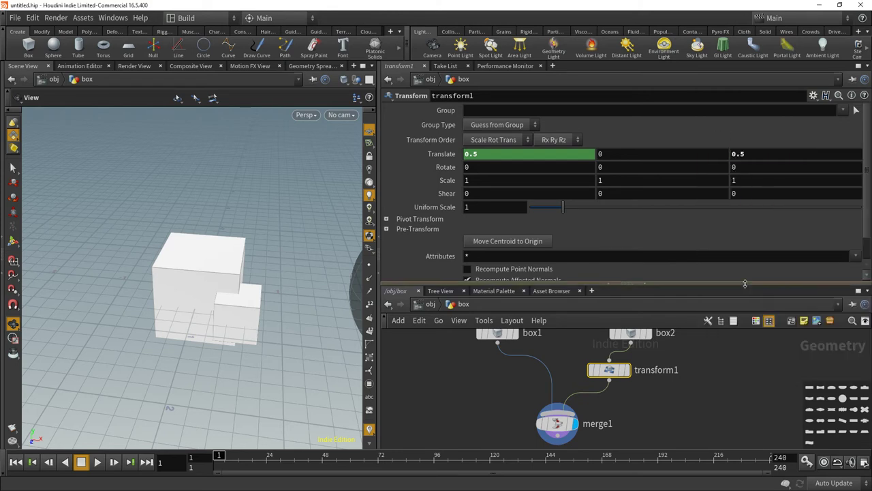
{"action": "type", "text": "0"}
{"action": "key", "text": "Return"}
{"action": "right_click", "coordinate": [699, 154]}
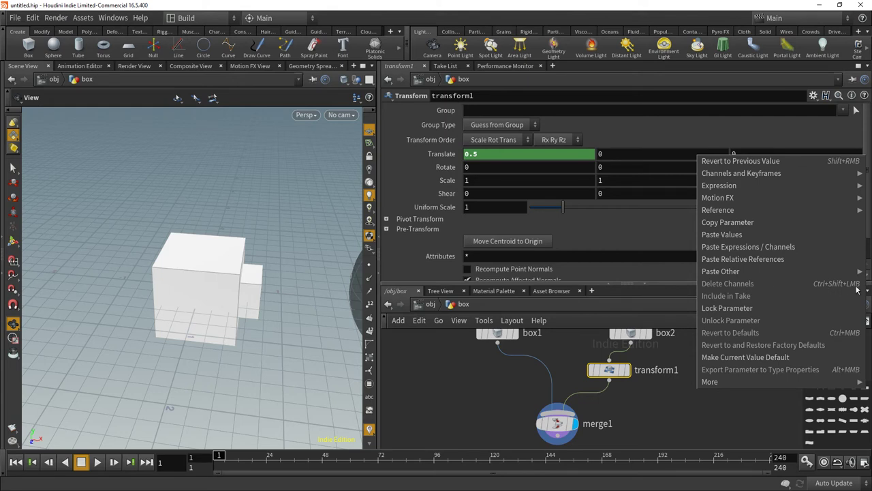
{"action": "left_click", "coordinate": [623, 155]}
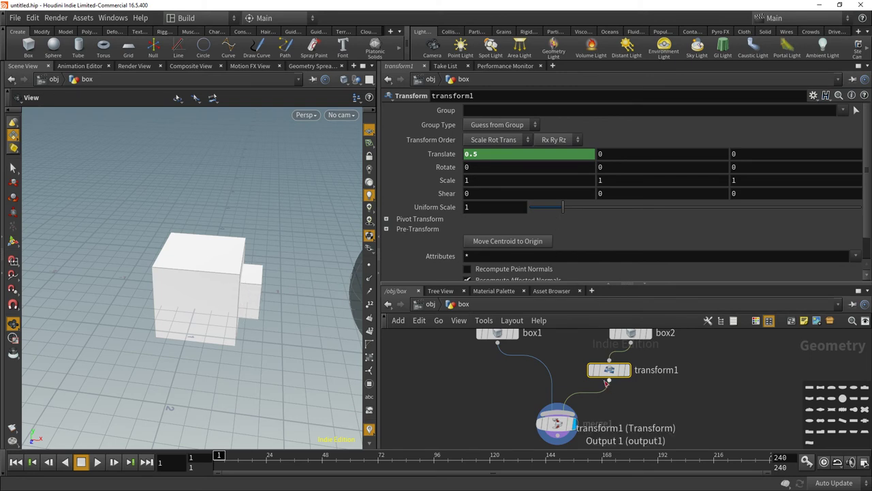
{"action": "middle_click_drag", "start_coordinate": [689, 376], "coordinate": [700, 424]}
Copy box2's Size parameter and put bbox("../box1", D_XMAX) in transform1's Translate X
{"action": "left_click", "coordinate": [641, 381]}
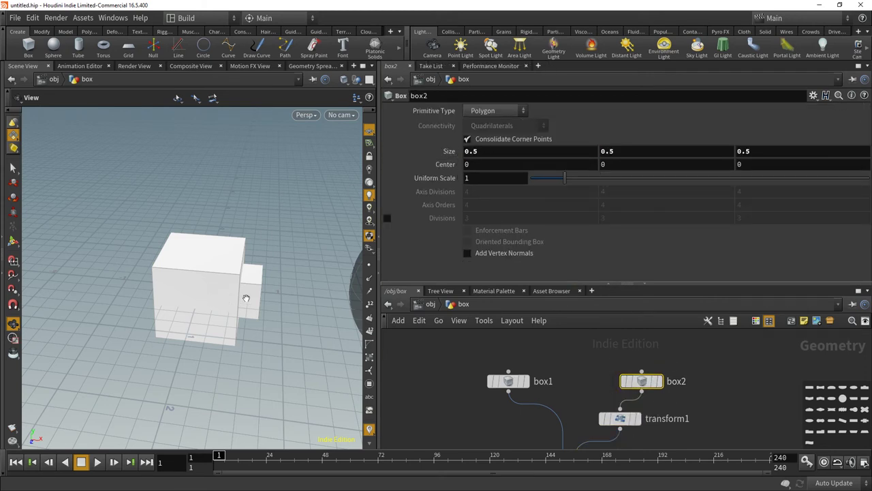
{"action": "right_click", "coordinate": [489, 151]}
{"action": "left_click", "coordinate": [518, 219]}
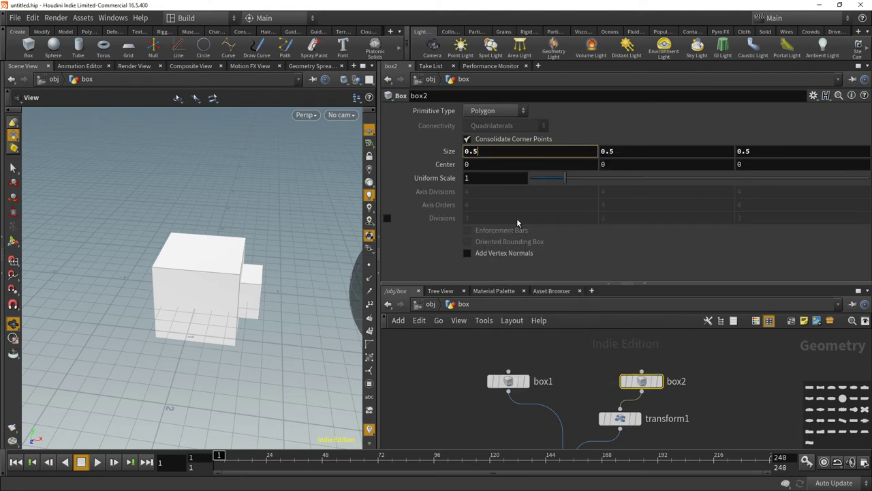
{"action": "left_click", "coordinate": [622, 422]}
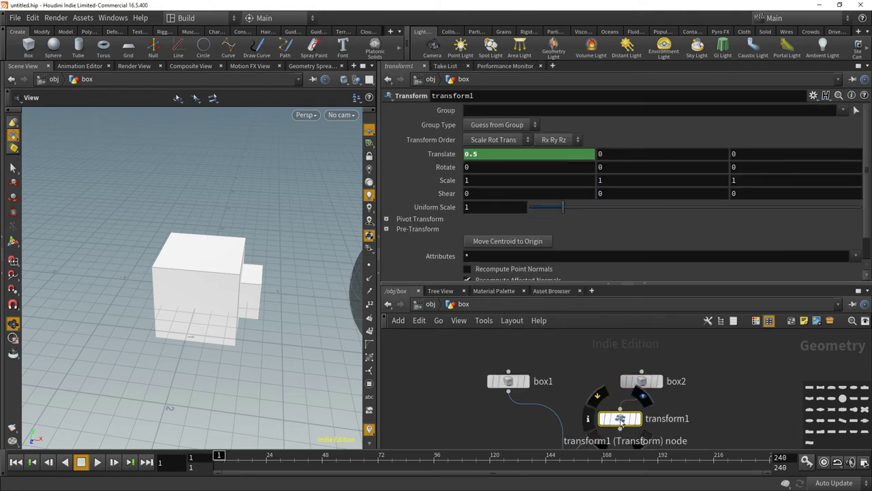
{"action": "left_click", "coordinate": [477, 154]}
{"action": "key", "text": "ctrl+v"}
{"action": "left_click", "coordinate": [568, 154]}
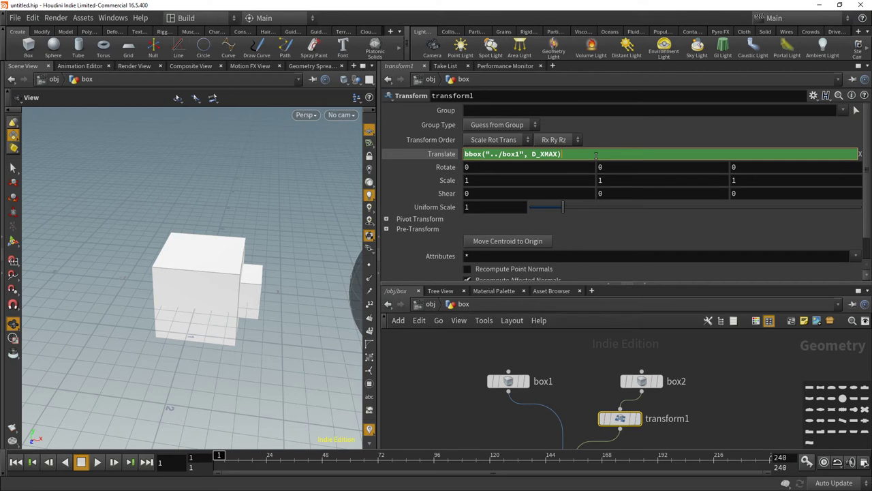
Extend Translate X with + a relative reference to box2's sizex, halved with /2
{"action": "type", "text": "+"}
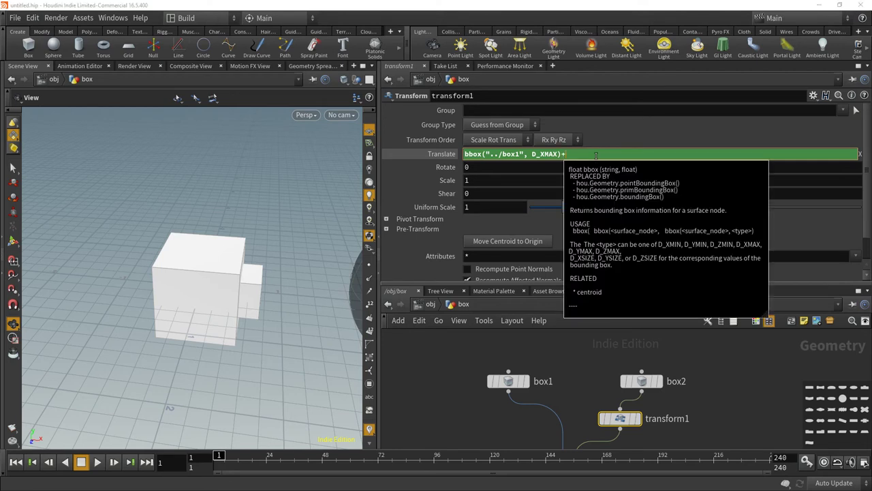
{"action": "right_click", "coordinate": [596, 155]}
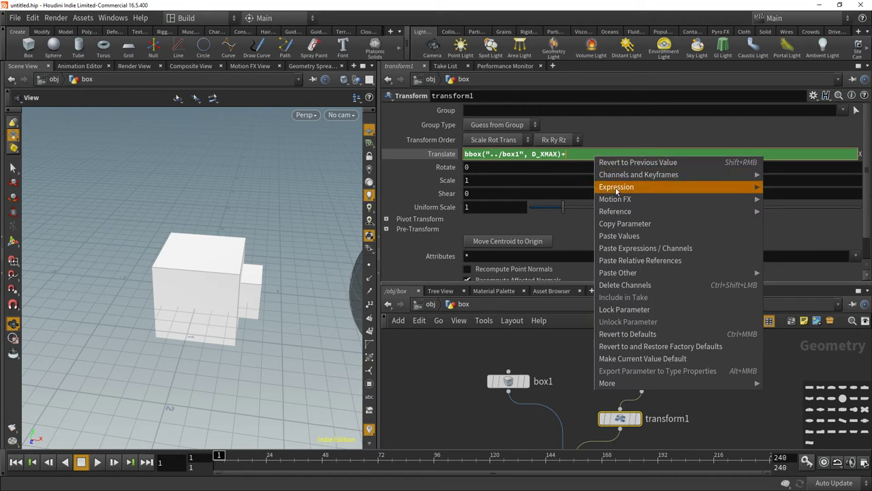
{"action": "left_click", "coordinate": [647, 262]}
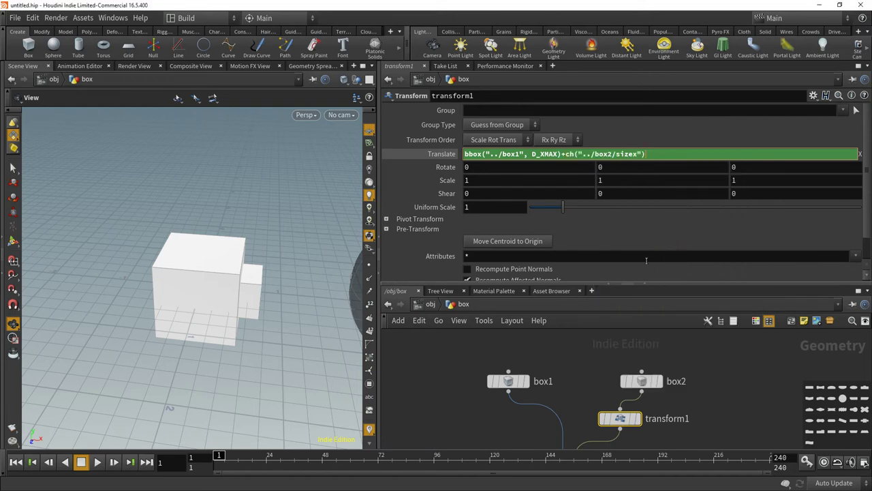
{"action": "key", "text": "Return"}
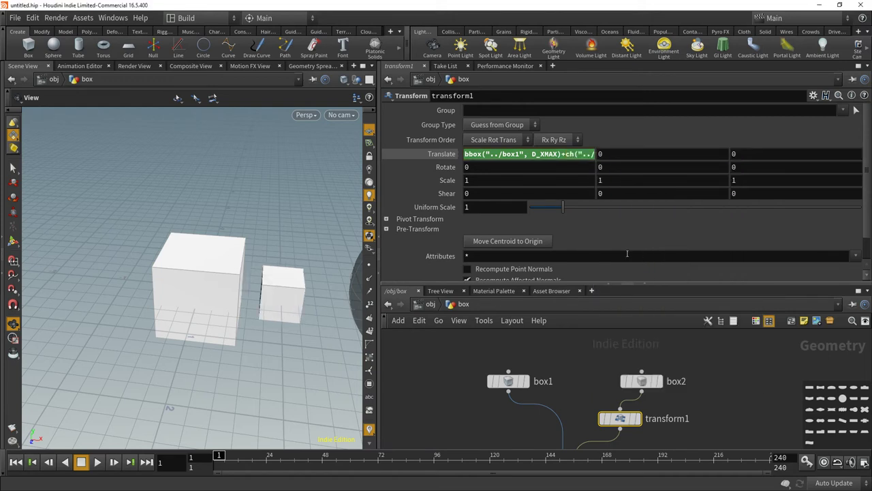
{"action": "left_click", "coordinate": [532, 155]}
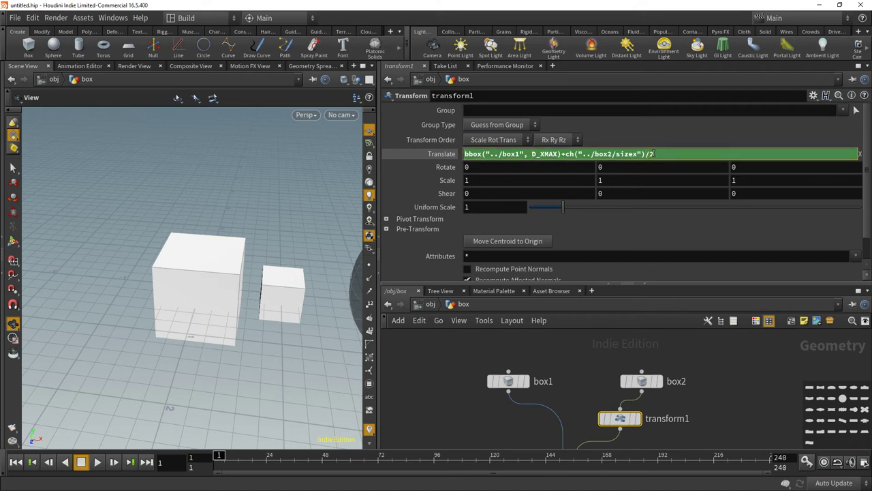
{"action": "key", "text": "Return"}
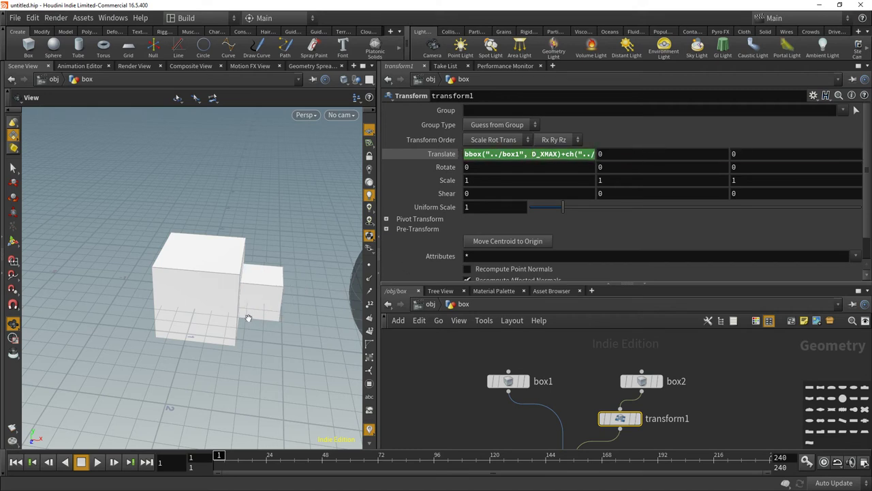
{"action": "left_click", "coordinate": [516, 386]}
Scrub box1's Size X with the mouse wheel to change its width
{"action": "left_click", "coordinate": [482, 154]}
{"action": "scroll", "coordinate": [482, 153], "scroll_direction": "up", "scroll_amount": 9}
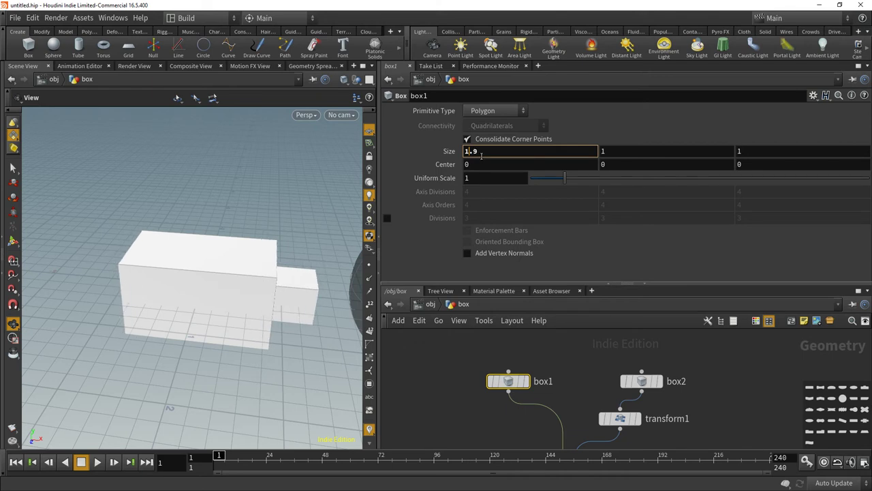
{"action": "scroll", "coordinate": [482, 155], "scroll_direction": "up", "scroll_amount": 4}
{"action": "scroll", "coordinate": [482, 156], "scroll_direction": "down", "scroll_amount": 6}
{"action": "scroll", "coordinate": [482, 156], "scroll_direction": "down", "scroll_amount": 10}
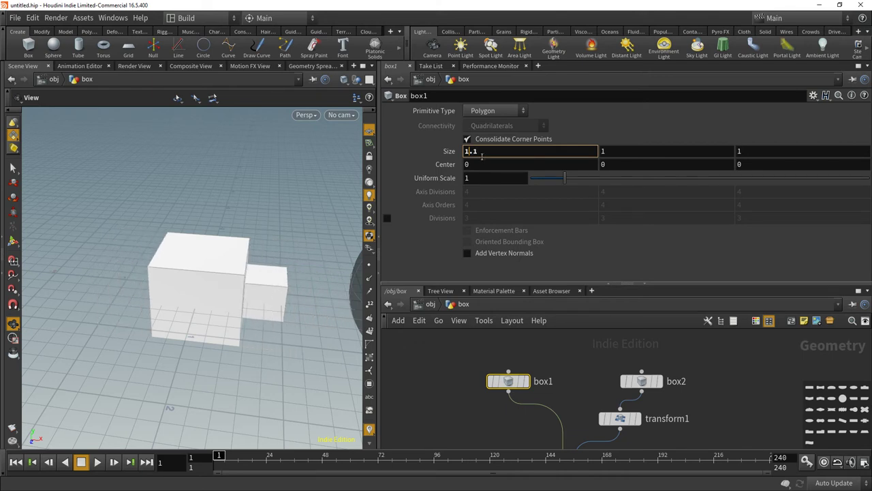
{"action": "scroll", "coordinate": [491, 154], "scroll_direction": "up", "scroll_amount": 8}
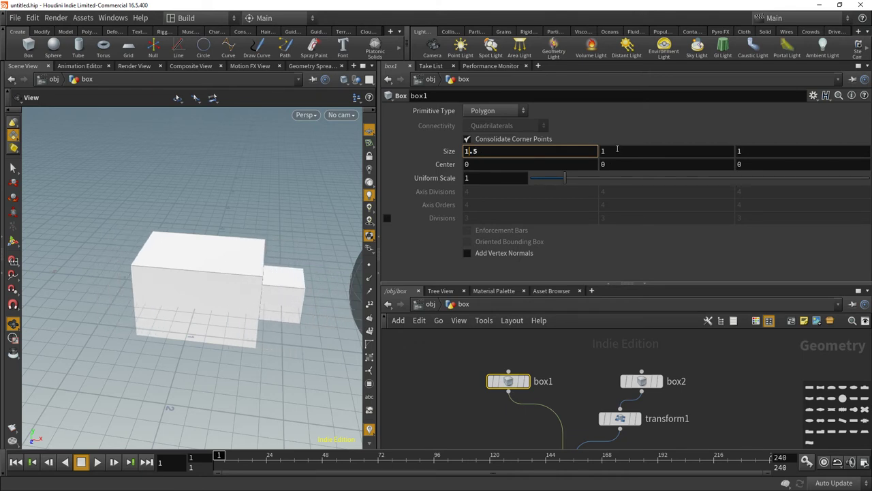
Set box1's height to 1.2 and settle its width at 1.3
{"action": "left_click", "coordinate": [617, 150]}
{"action": "scroll", "coordinate": [618, 150], "scroll_direction": "up", "scroll_amount": 4}
{"action": "scroll", "coordinate": [618, 150], "scroll_direction": "down", "scroll_amount": 2}
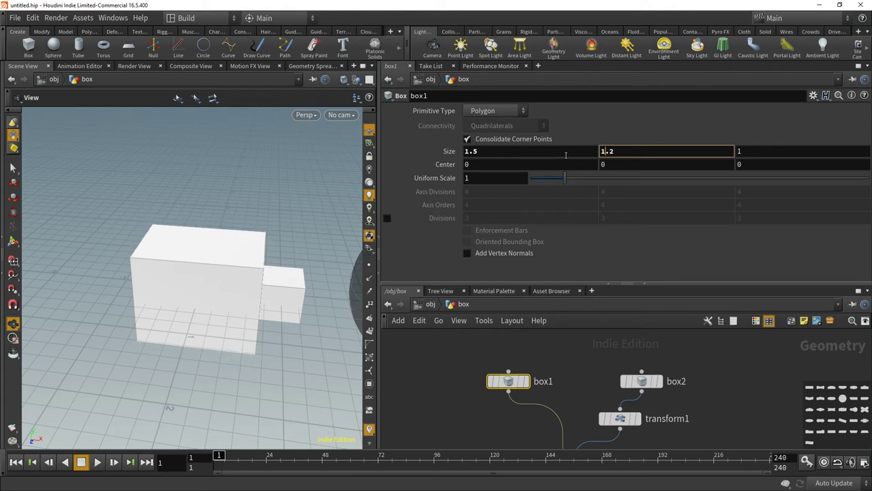
{"action": "left_click", "coordinate": [563, 152]}
{"action": "scroll", "coordinate": [561, 151], "scroll_direction": "down", "scroll_amount": 5}
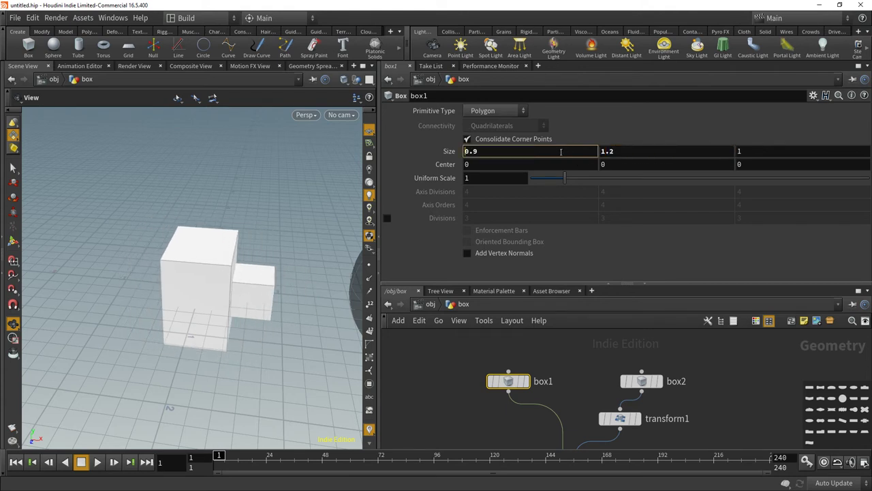
{"action": "scroll", "coordinate": [561, 151], "scroll_direction": "up", "scroll_amount": 3}
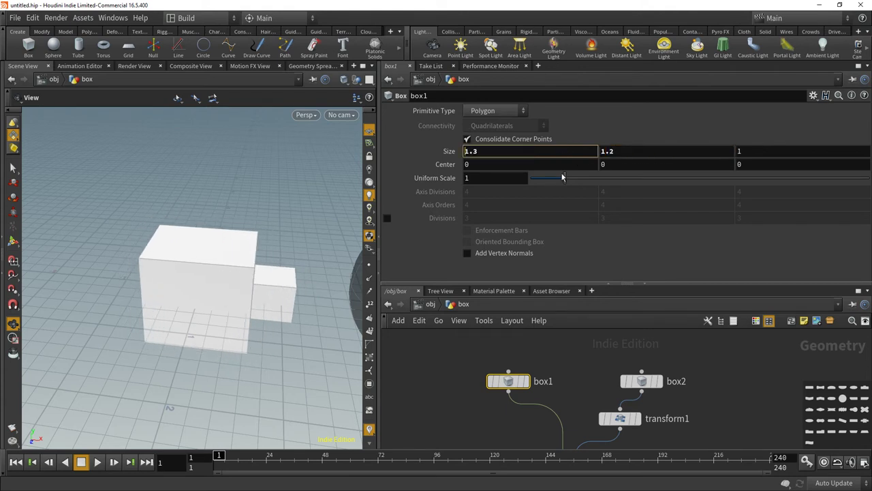
{"action": "middle_click_drag", "start_coordinate": [576, 387], "coordinate": [568, 375]}
{"action": "mouse_move", "coordinate": [612, 407]}
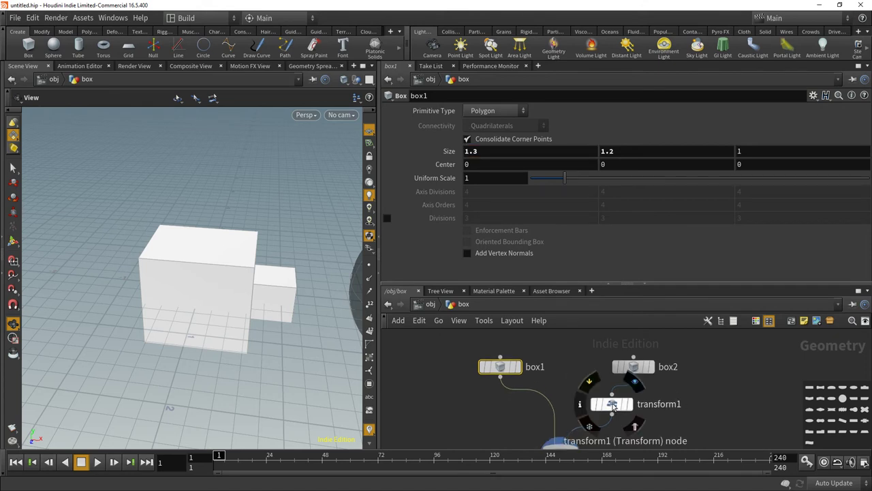
{"action": "left_click", "coordinate": [612, 404]}
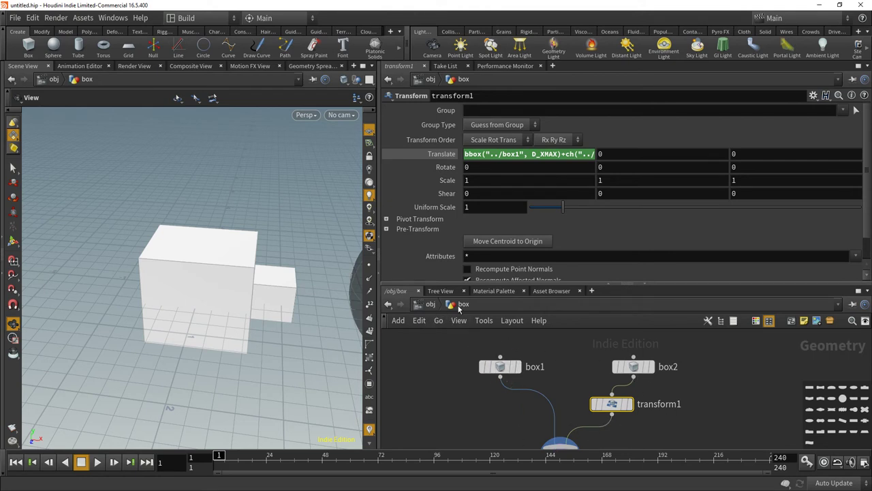
At /obj, rearrange the nodes, widen the viewport and tumble to a side-on view of the sphere and boxes
{"action": "left_click", "coordinate": [430, 304]}
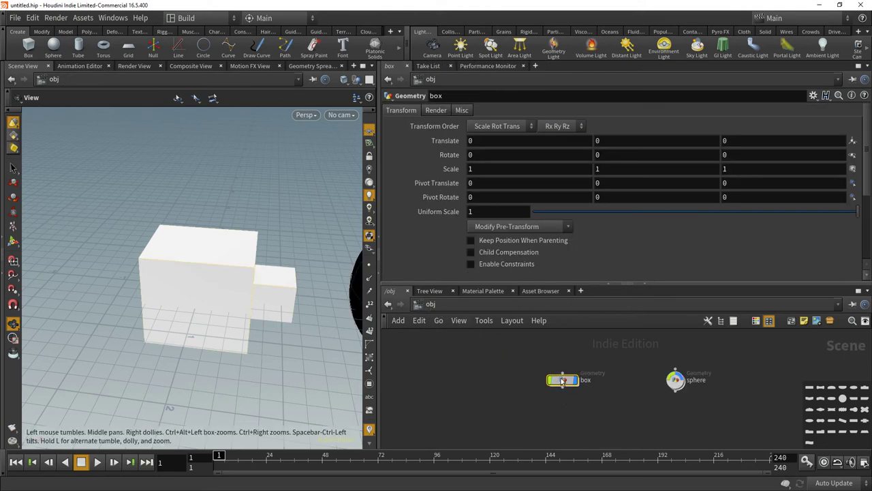
{"action": "left_click_drag", "start_coordinate": [563, 382], "coordinate": [513, 381]}
{"action": "left_click_drag", "start_coordinate": [675, 384], "coordinate": [667, 380]}
{"action": "left_click_drag", "start_coordinate": [381, 232], "coordinate": [468, 232]}
{"action": "scroll", "coordinate": [370, 327], "scroll_direction": "down", "scroll_amount": 3}
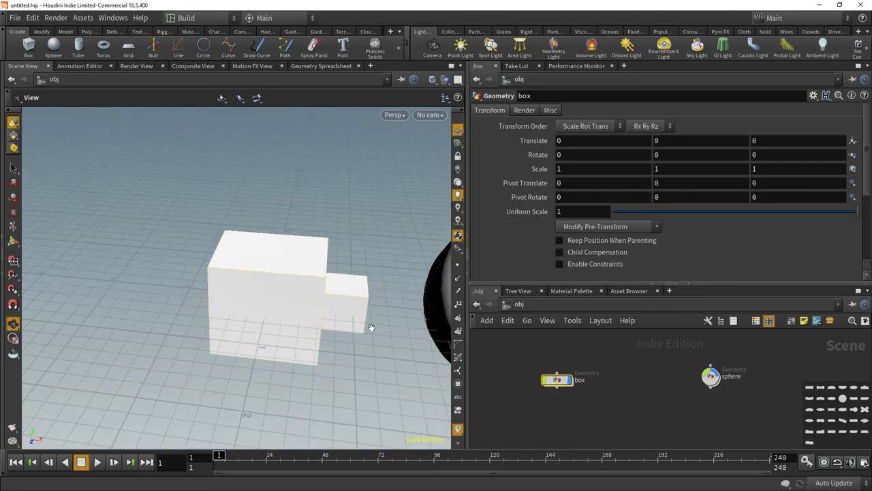
{"action": "middle_click_drag", "start_coordinate": [370, 327], "coordinate": [243, 315]}
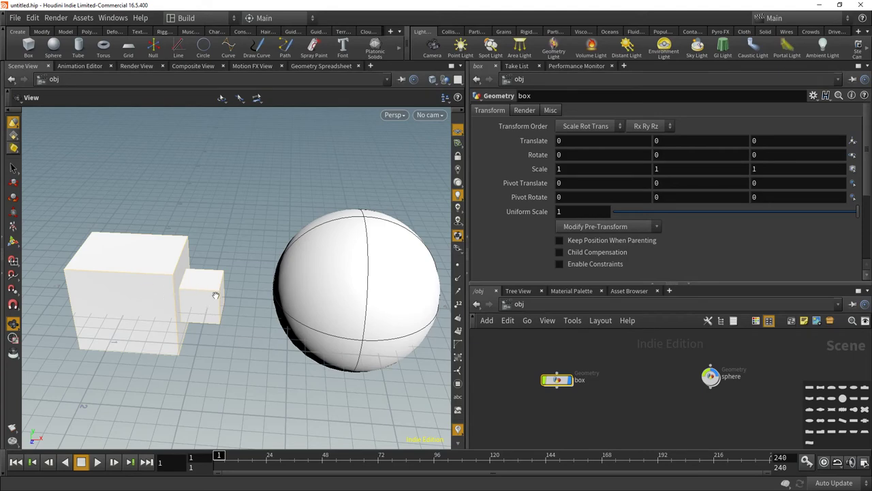
{"action": "left_click_drag", "start_coordinate": [254, 259], "coordinate": [236, 289]}
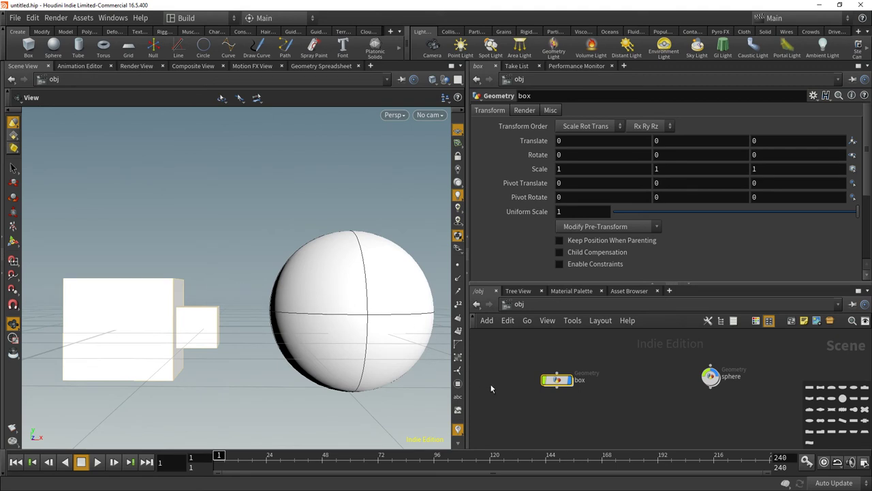
Set the sphere's transform1 Translate Y to 0, then enter the box object
{"action": "double_click", "coordinate": [711, 377]}
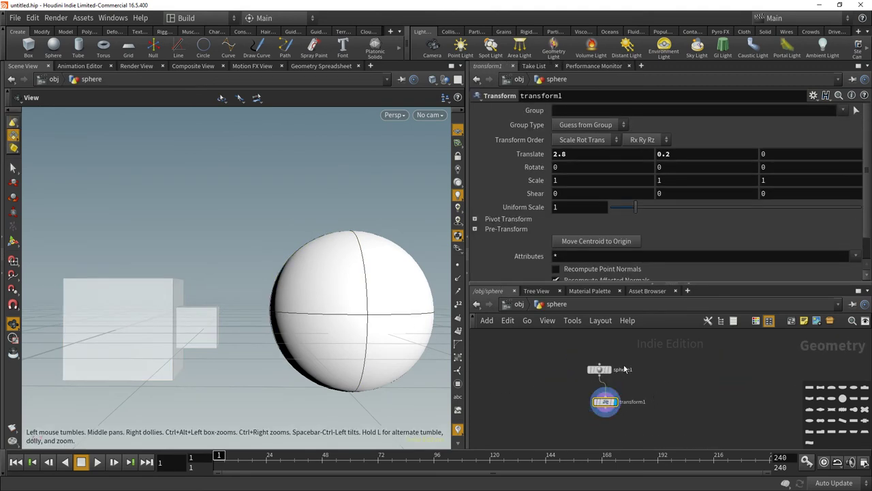
{"action": "double_click", "coordinate": [665, 155]}
{"action": "type", "text": "0"}
{"action": "key", "text": "Return"}
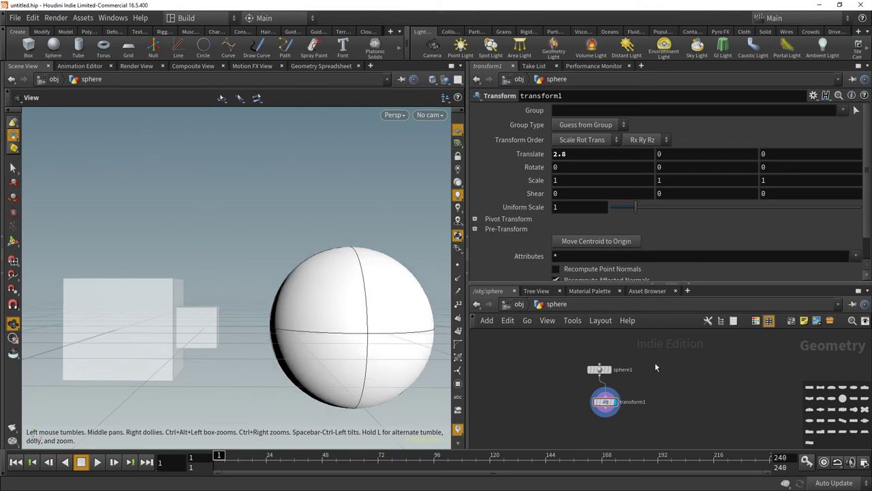
{"action": "left_click", "coordinate": [518, 304]}
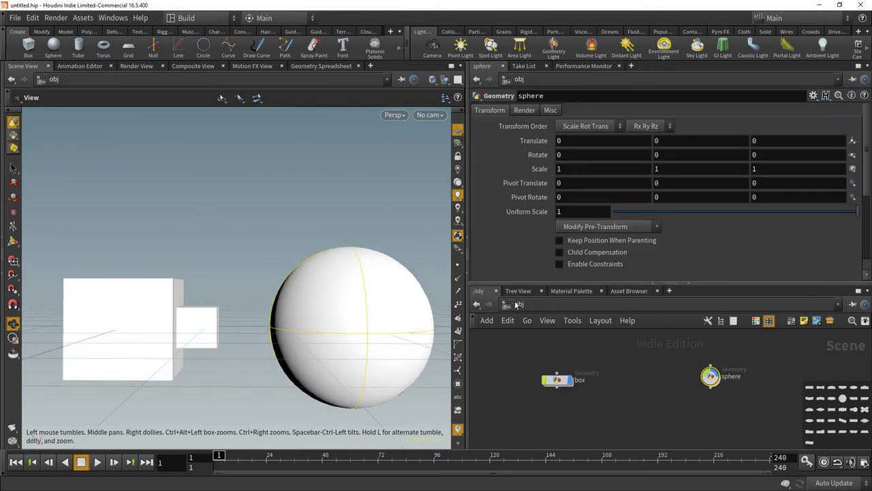
{"action": "double_click", "coordinate": [556, 380]}
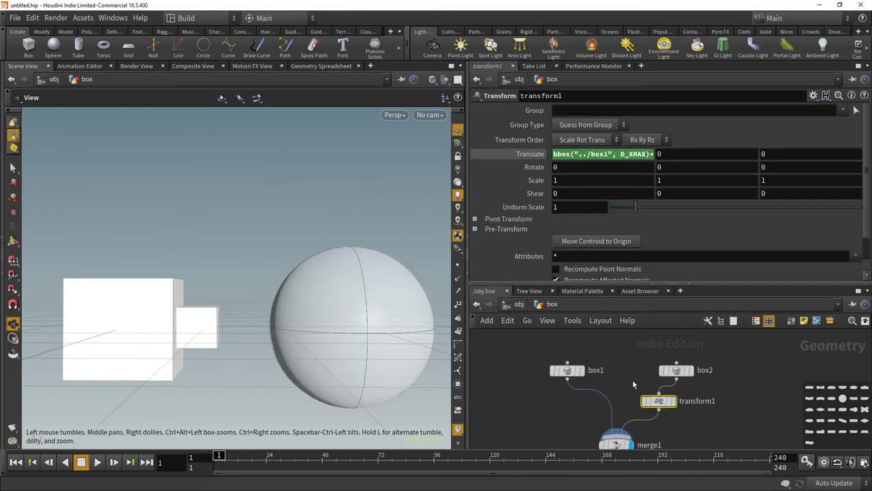
Reference sphere1's Bounding Box Maximum[Y] into transform1's Translate Y through Choose Scene Data
{"action": "left_click", "coordinate": [677, 154]}
{"action": "right_click", "coordinate": [674, 154]}
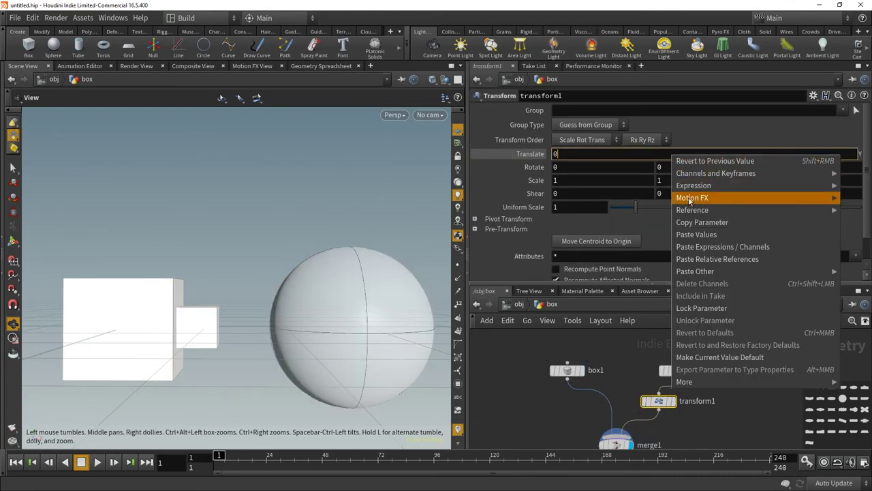
{"action": "mouse_move", "coordinate": [689, 210]}
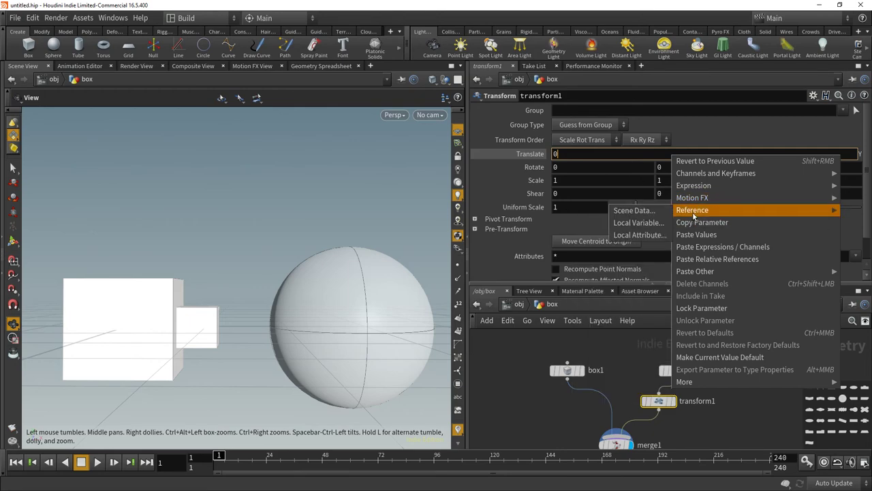
{"action": "left_click", "coordinate": [646, 207]}
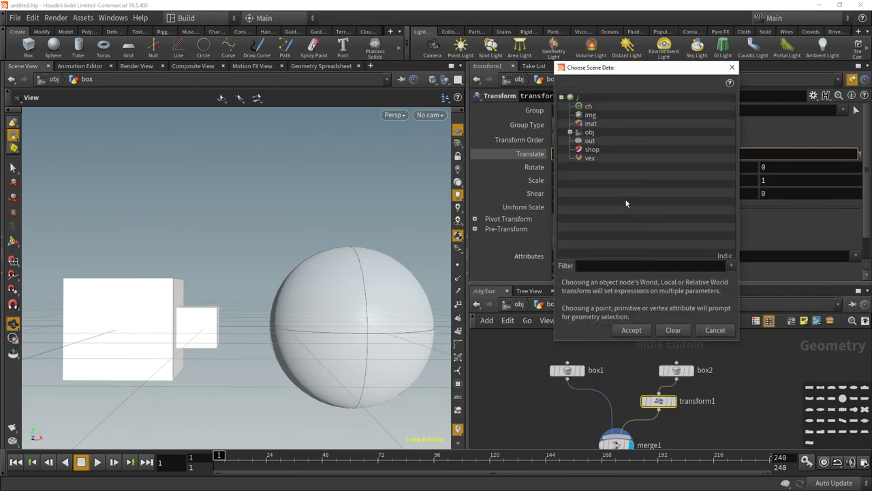
{"action": "left_click", "coordinate": [570, 132]}
{"action": "left_click", "coordinate": [578, 149]}
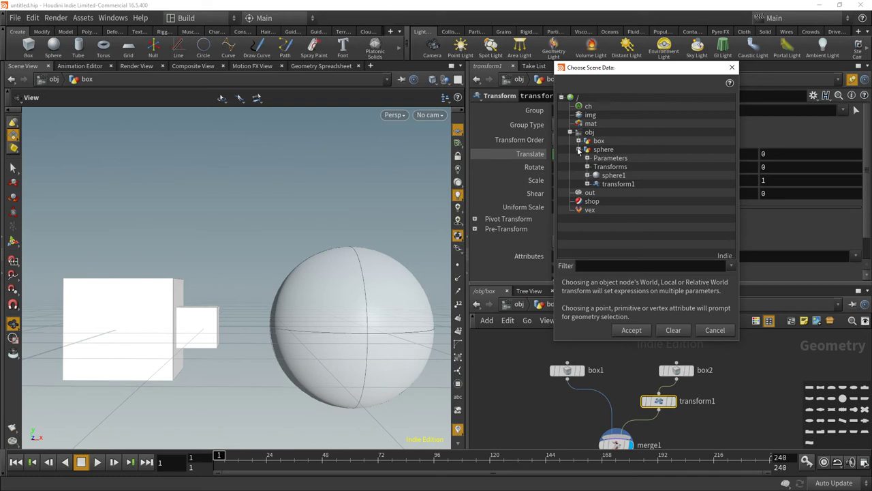
{"action": "left_click", "coordinate": [588, 175]}
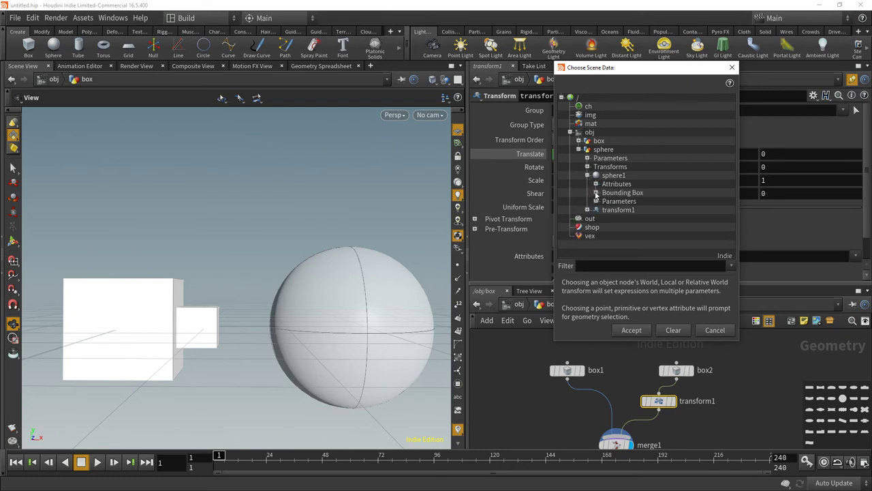
{"action": "left_click", "coordinate": [597, 194]}
{"action": "left_click", "coordinate": [627, 236]}
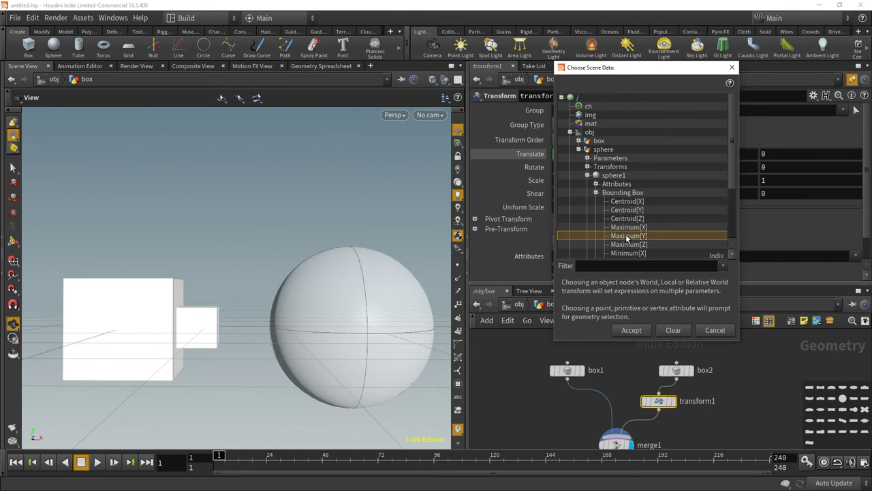
{"action": "left_click", "coordinate": [631, 331]}
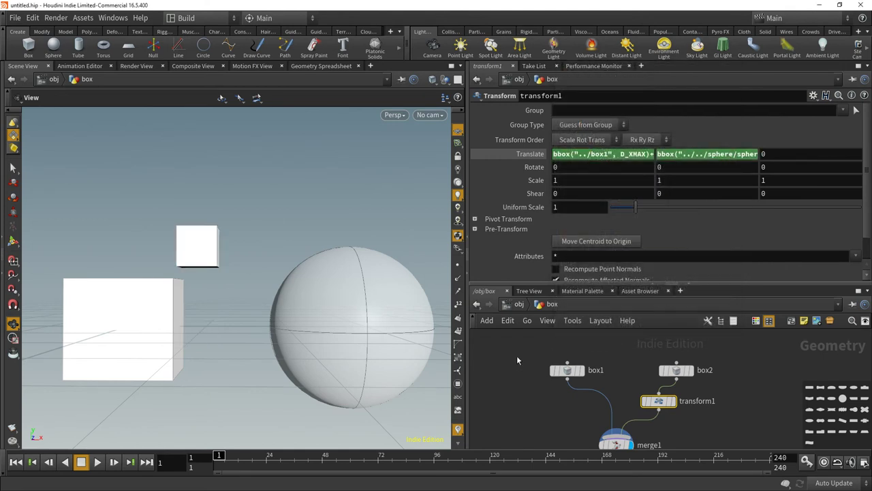
{"action": "mouse_move", "coordinate": [352, 321]}
{"action": "left_mouse_down"}
{"action": "mouse_move", "coordinate": [321, 364]}
{"action": "mouse_move", "coordinate": [259, 320]}
{"action": "mouse_move", "coordinate": [346, 318]}
{"action": "left_mouse_up"}
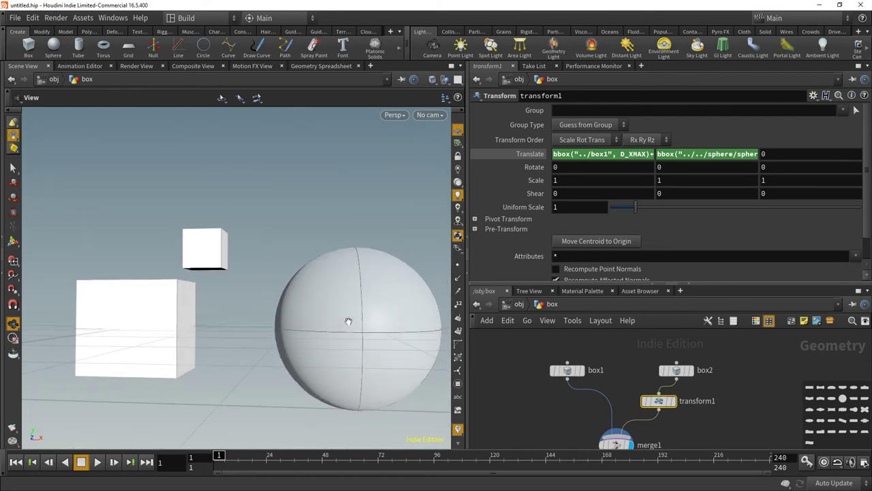
Move the sphere's transform1 centroid to the origin, making Translate X 0
{"action": "left_click", "coordinate": [517, 305]}
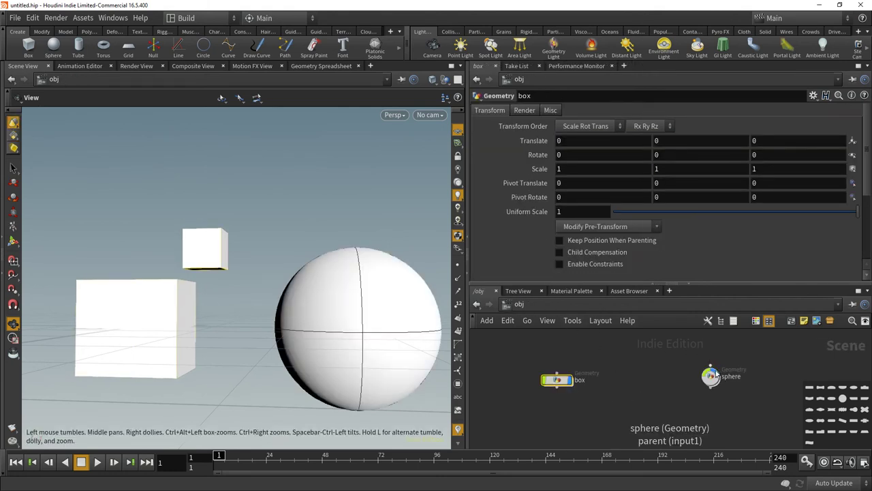
{"action": "double_click", "coordinate": [713, 376]}
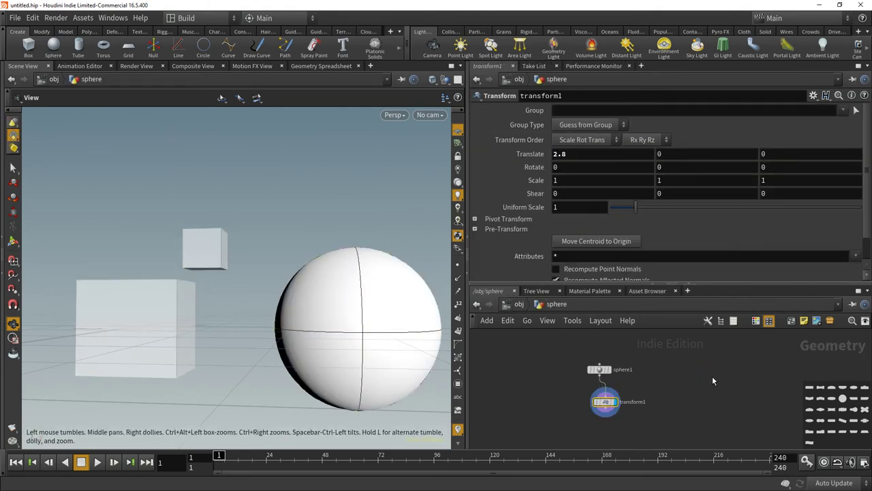
{"action": "left_click", "coordinate": [598, 369]}
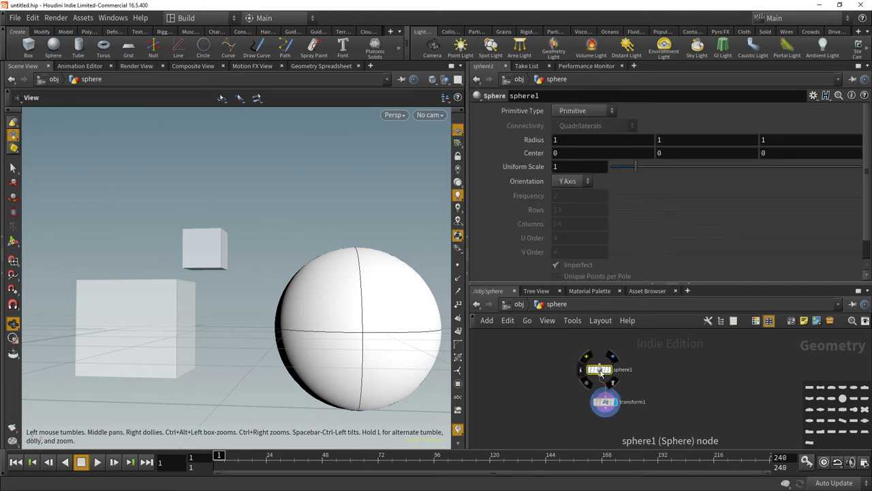
{"action": "left_click", "coordinate": [607, 405]}
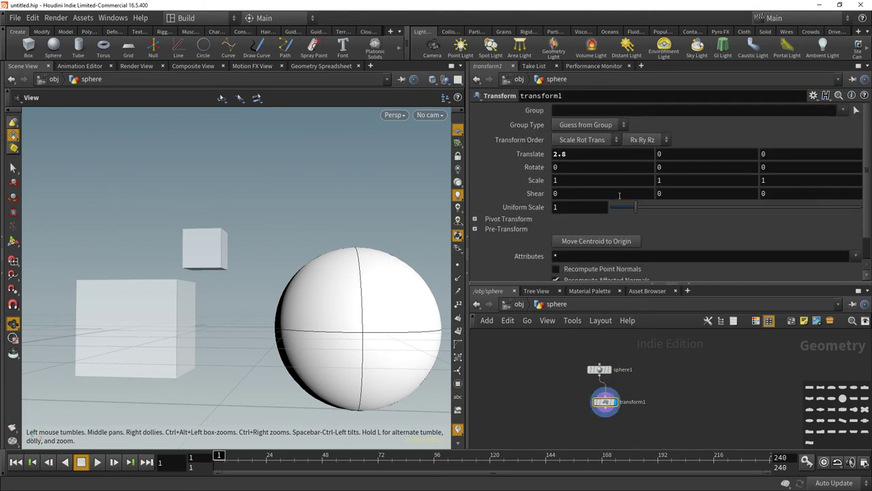
{"action": "left_click", "coordinate": [580, 155]}
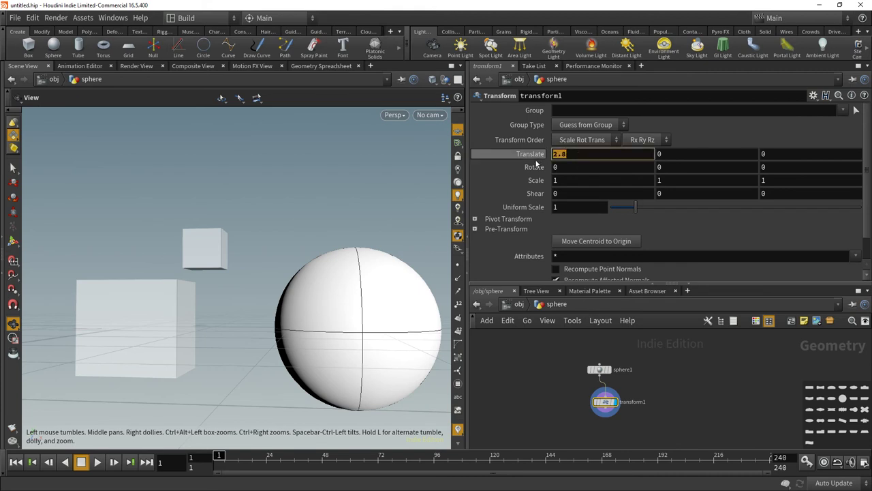
{"action": "left_click", "coordinate": [573, 241]}
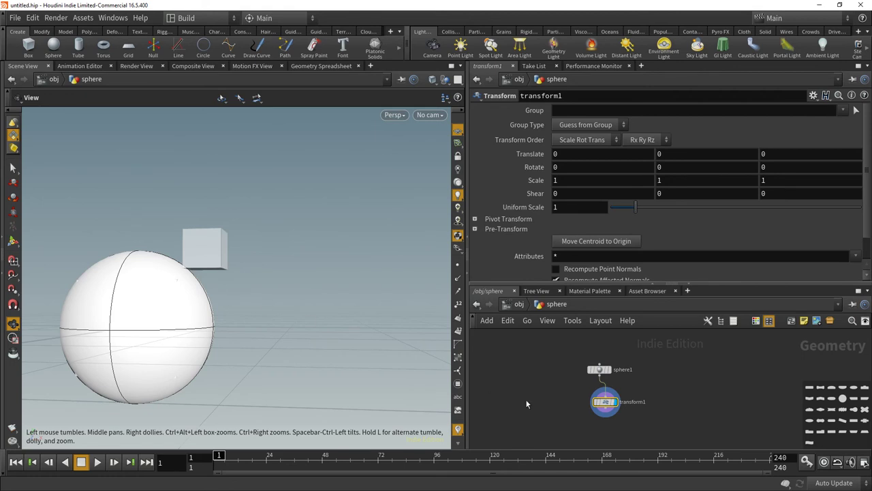
Change sphere1's Primitive Type to Polygon
{"action": "left_click", "coordinate": [599, 369]}
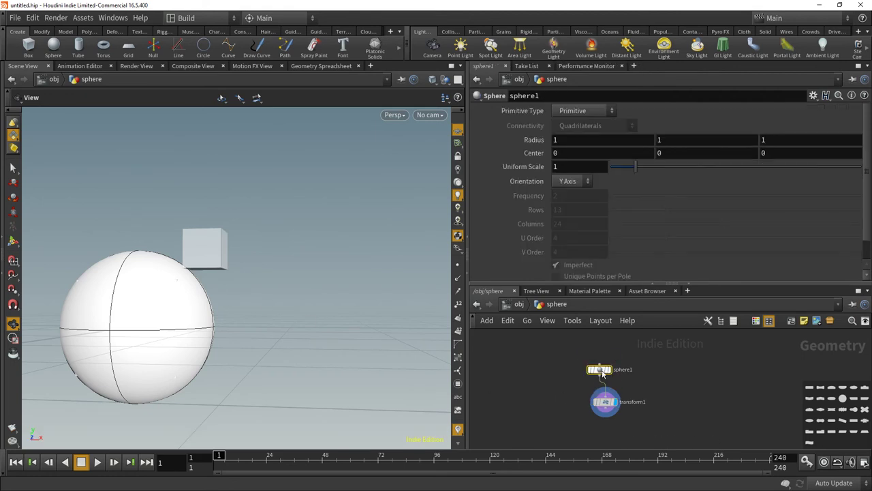
{"action": "left_click", "coordinate": [613, 111]}
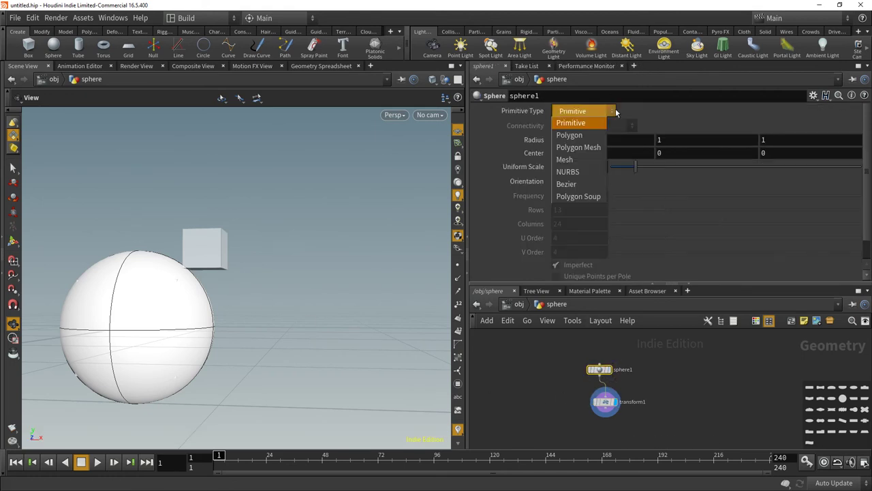
{"action": "left_click", "coordinate": [594, 138]}
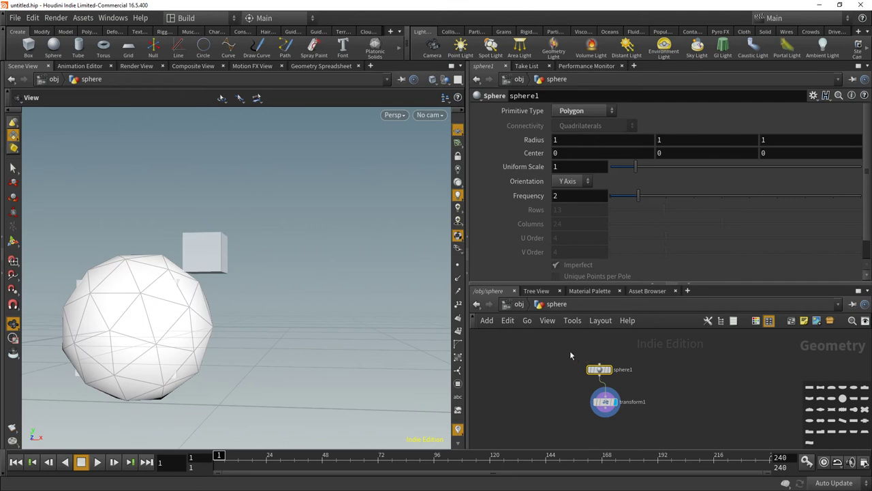
{"action": "left_click", "coordinate": [519, 304]}
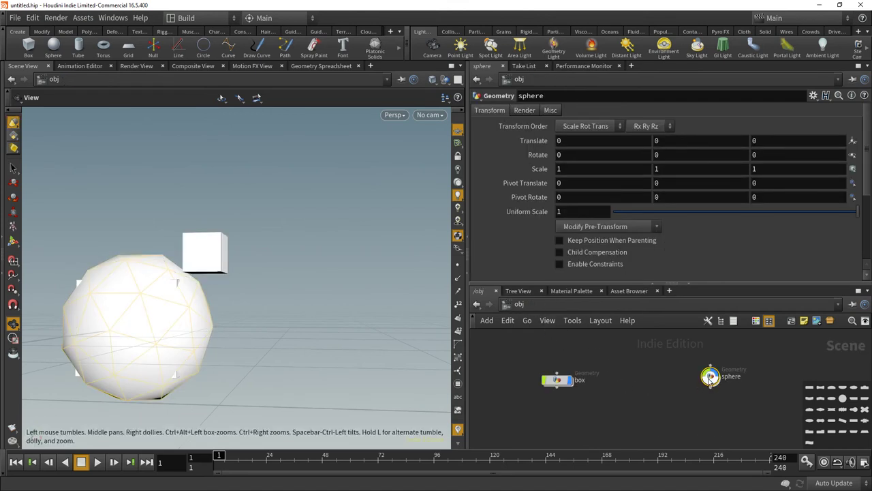
Append +ch("../box2/sizex")/2 from Translate X after D_YMAX) in the Translate Y expression
{"action": "left_click_drag", "start_coordinate": [711, 377], "coordinate": [672, 386]}
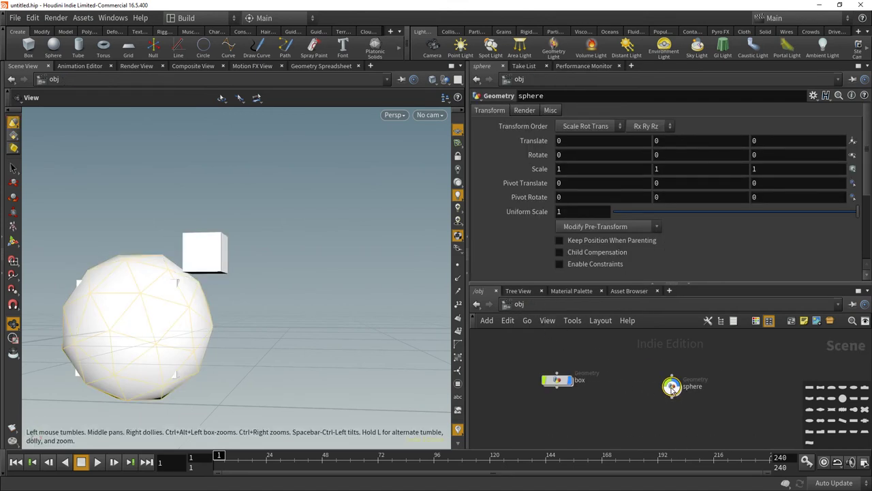
{"action": "double_click", "coordinate": [560, 380]}
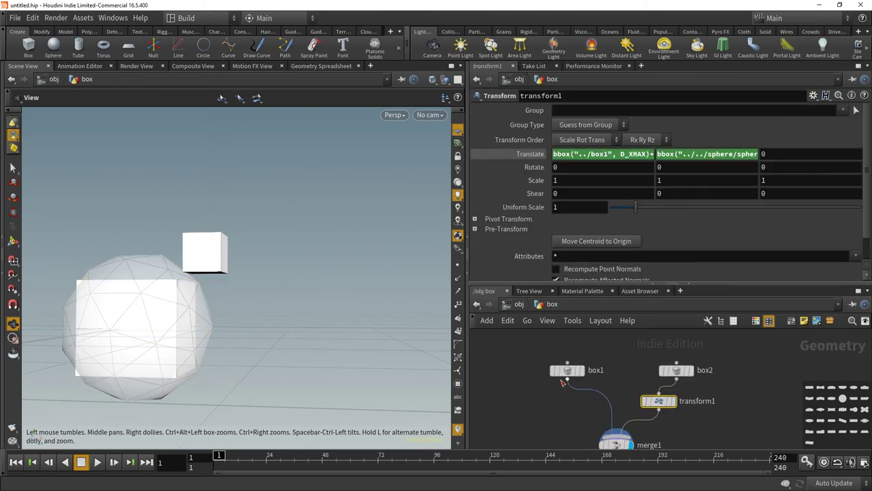
{"action": "left_click", "coordinate": [701, 154]}
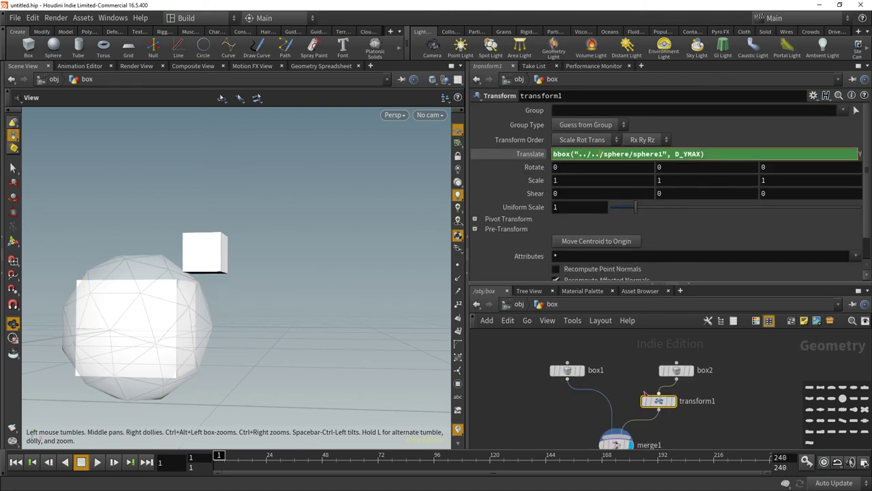
{"action": "left_click", "coordinate": [530, 154]}
{"action": "left_click", "coordinate": [530, 154]}
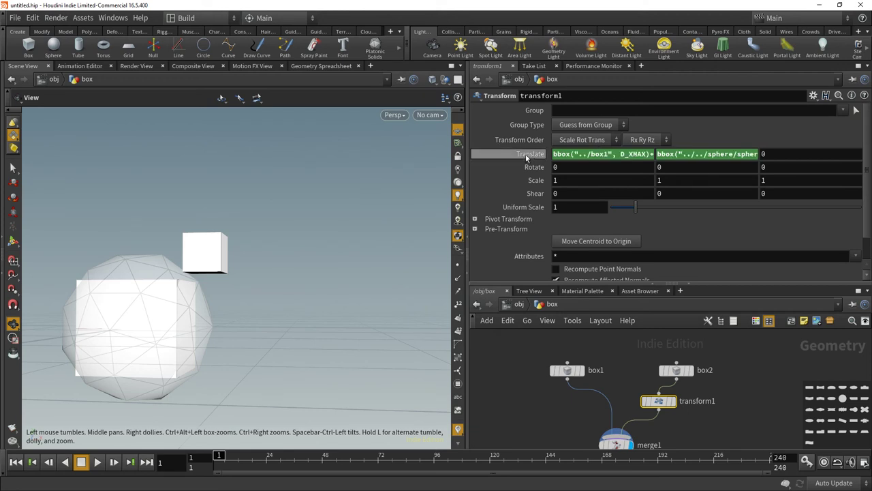
{"action": "left_click", "coordinate": [605, 154]}
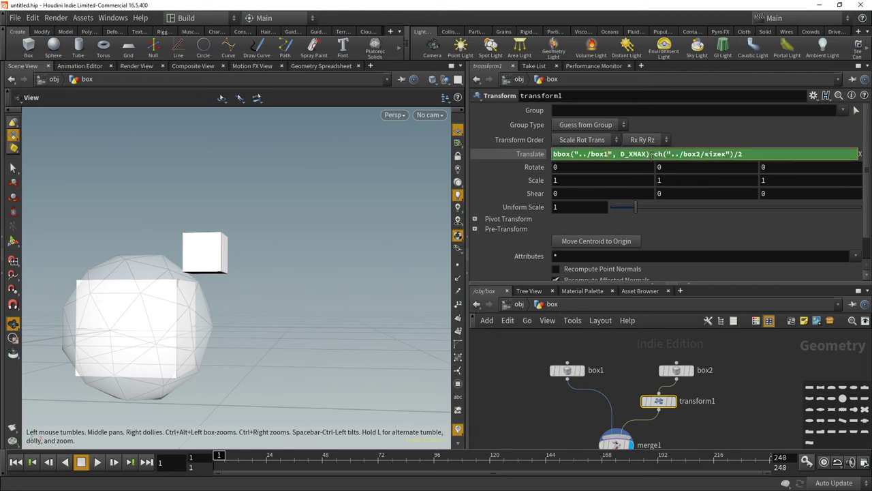
{"action": "left_click_drag", "start_coordinate": [651, 154], "coordinate": [795, 151]}
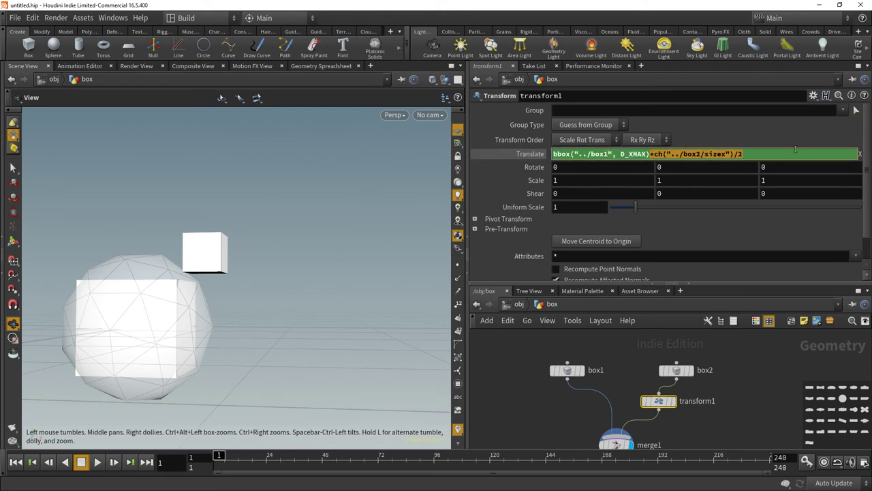
{"action": "key", "text": "ctrl+v"}
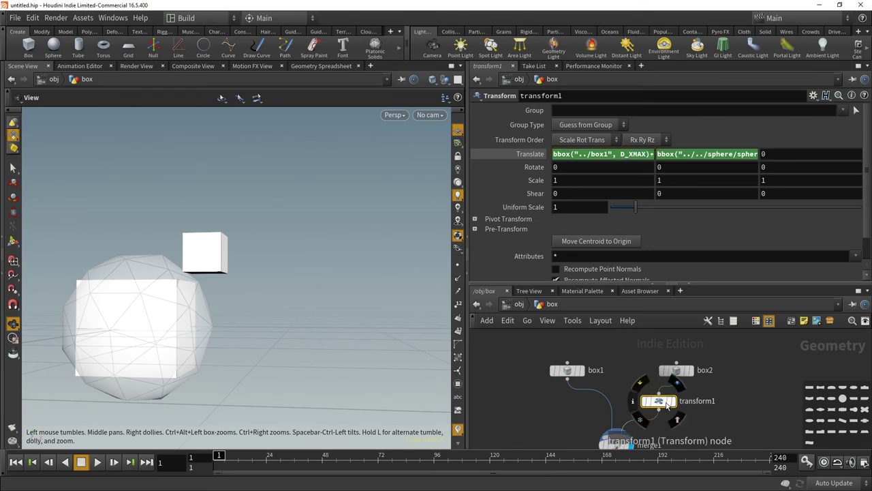
{"action": "left_click", "coordinate": [701, 154]}
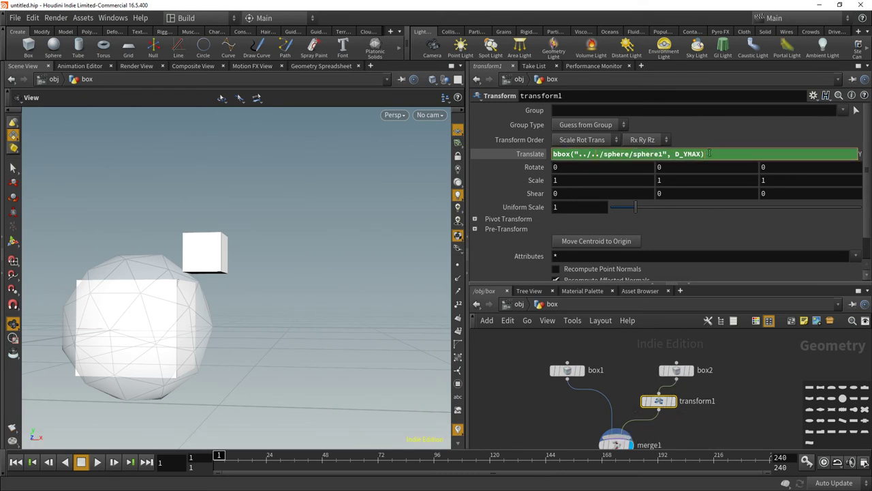
{"action": "type", "text": "+ch(\"../box2/sizex\")/2"}
{"action": "key", "text": "Return"}
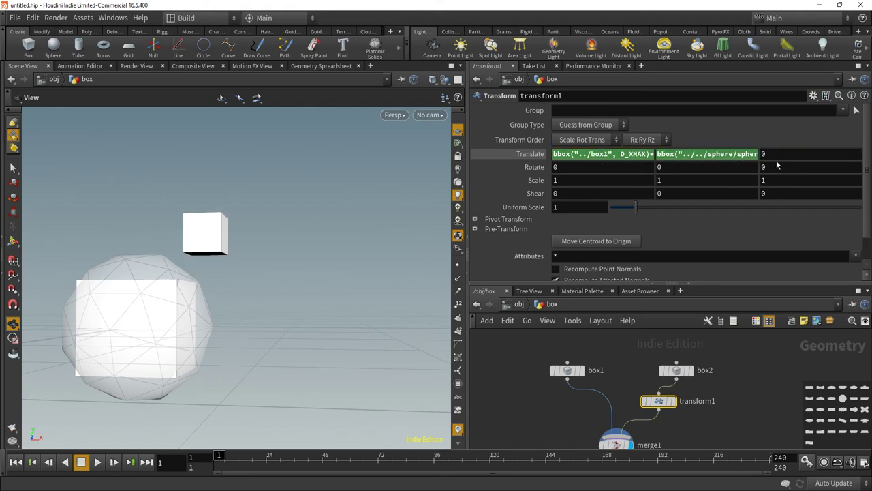
Switch sphere1's primitive type back to a smooth primitive
{"action": "left_click", "coordinate": [520, 304]}
{"action": "left_click", "coordinate": [673, 386]}
{"action": "double_click", "coordinate": [672, 387]}
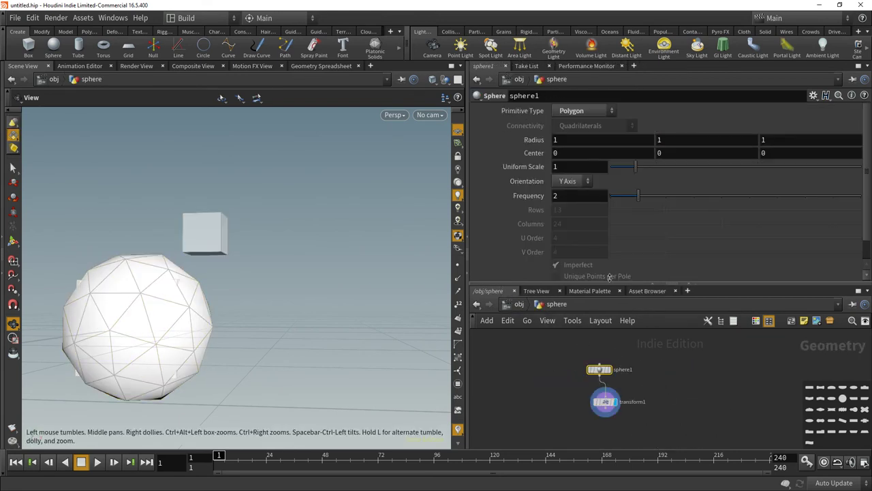
{"action": "left_click", "coordinate": [588, 112]}
{"action": "left_click", "coordinate": [592, 121]}
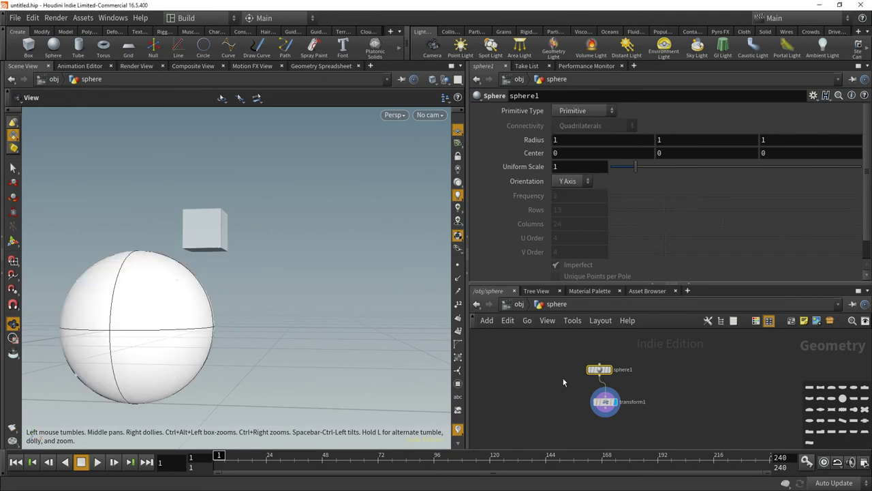
{"action": "left_click", "coordinate": [519, 306]}
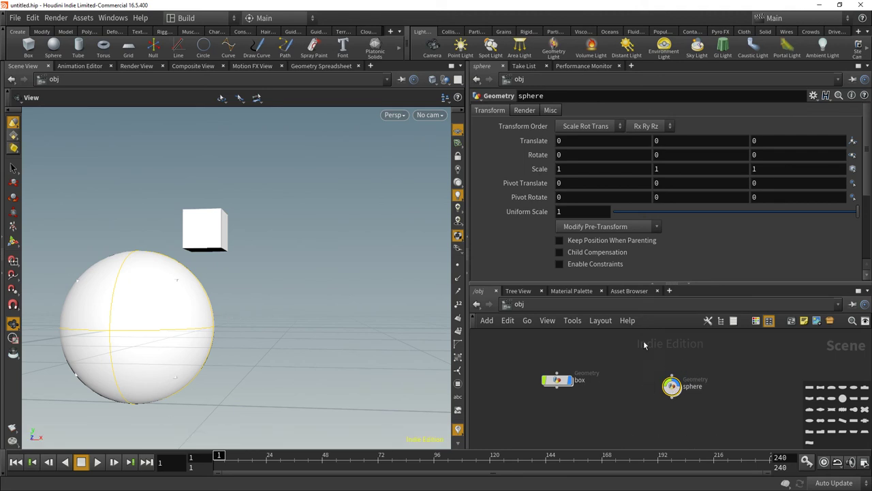
Reset a stray Rotate X to 0 and slide the sphere's transform1 Translate X to 2.2
{"action": "double_click", "coordinate": [672, 385]}
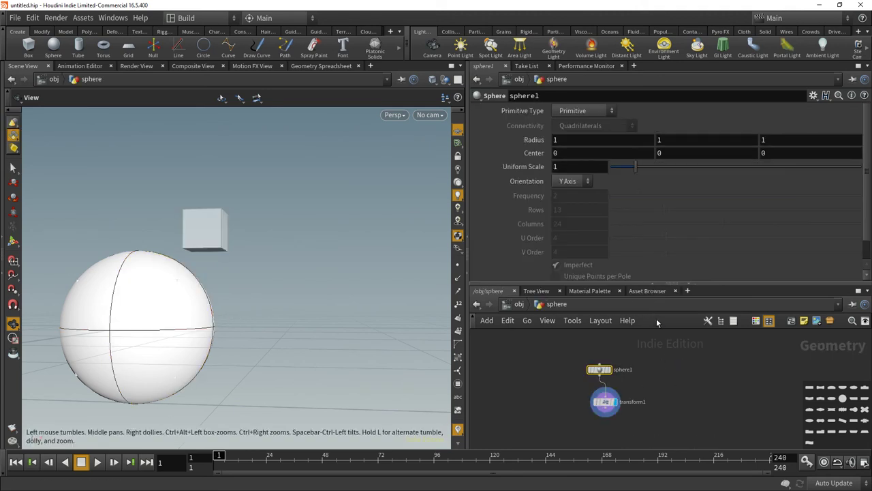
{"action": "left_click", "coordinate": [606, 401]}
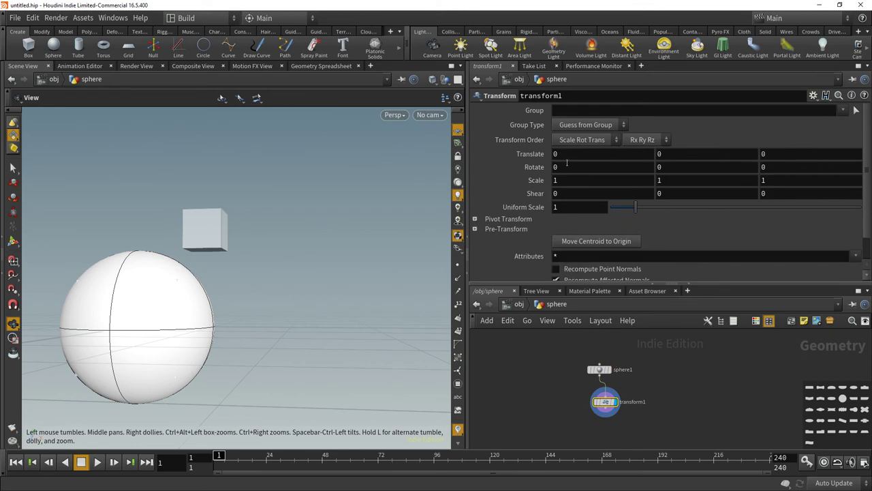
{"action": "middle_click_drag", "start_coordinate": [568, 159], "coordinate": [551, 199]}
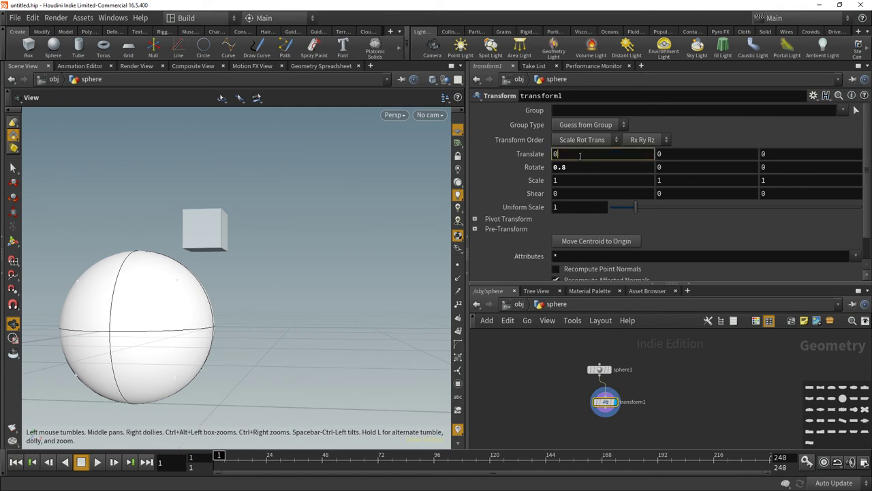
{"action": "double_click", "coordinate": [561, 167]}
{"action": "type", "text": "0"}
{"action": "key", "text": "Return"}
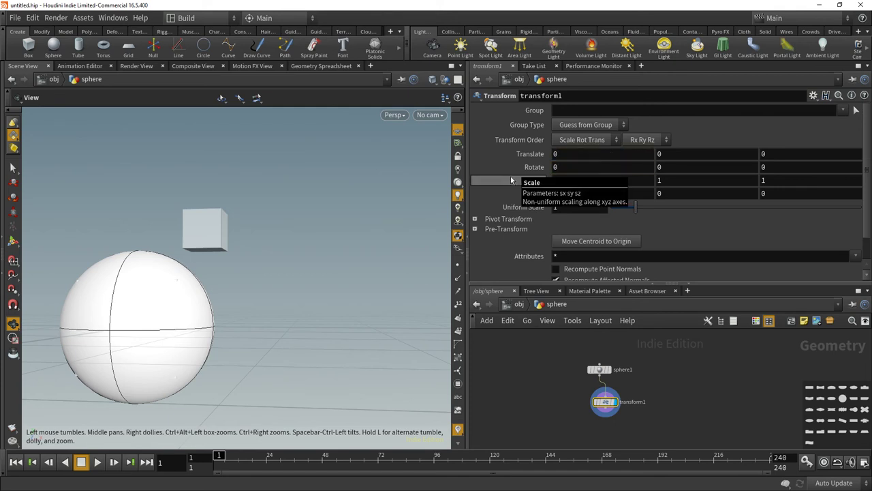
{"action": "right_click", "coordinate": [564, 155]}
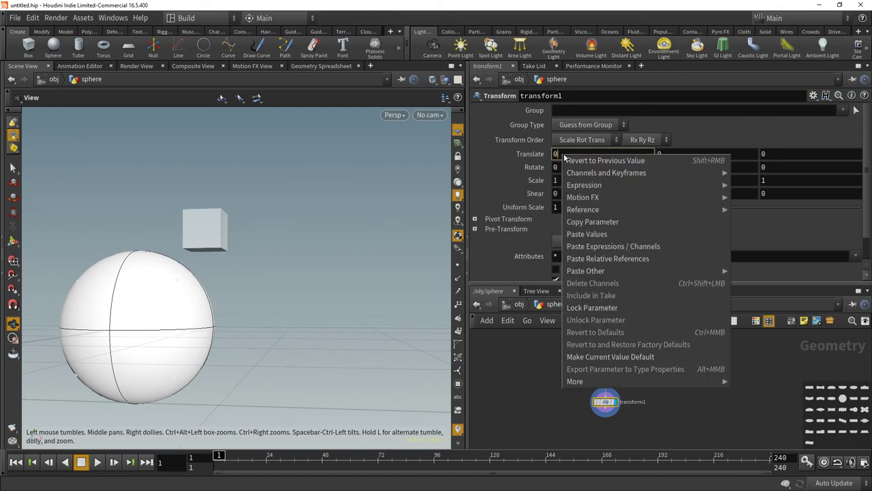
{"action": "left_click", "coordinate": [562, 154]}
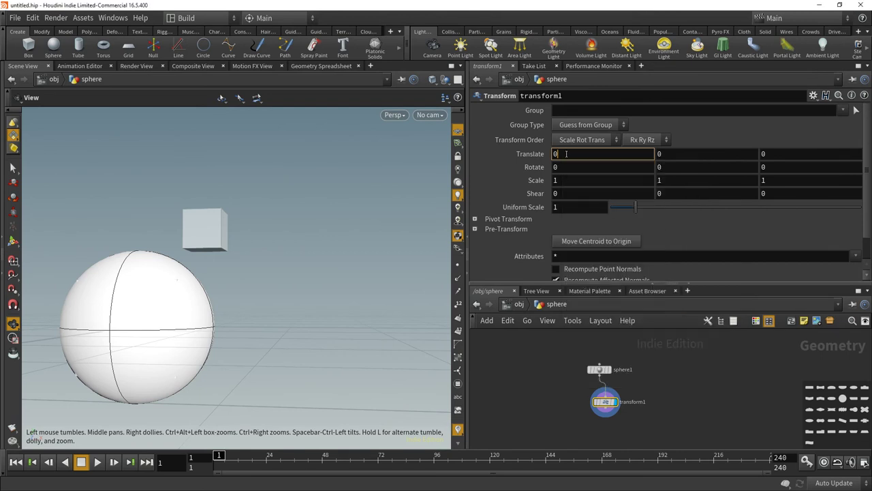
{"action": "middle_click_drag", "start_coordinate": [566, 154], "coordinate": [681, 159]}
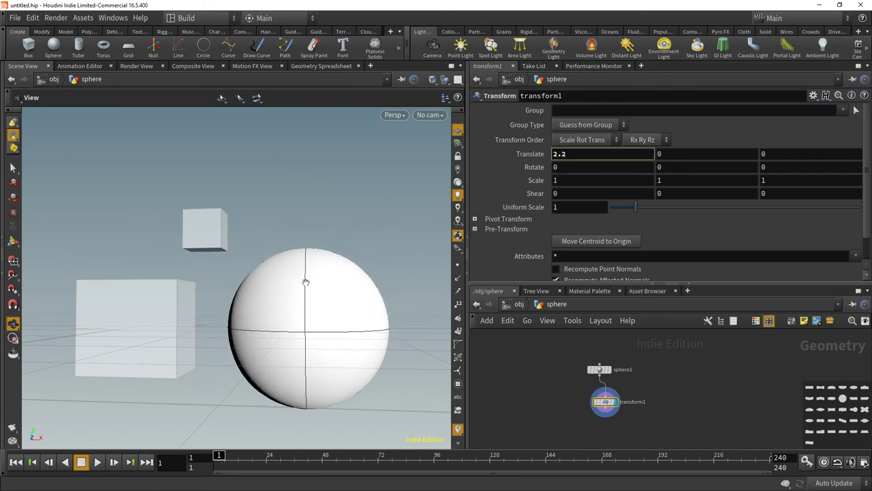
Scrub the sphere object's Translate Y and leave it at 0
{"action": "left_click", "coordinate": [520, 305]}
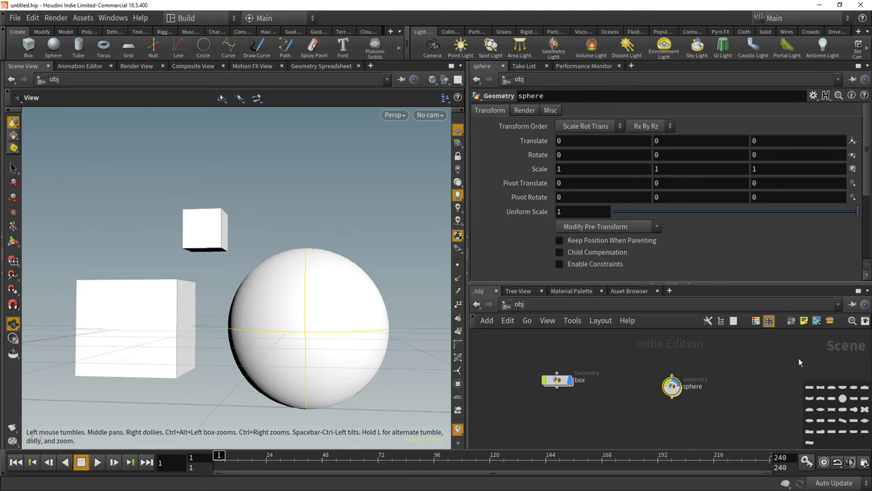
{"action": "left_click", "coordinate": [675, 140]}
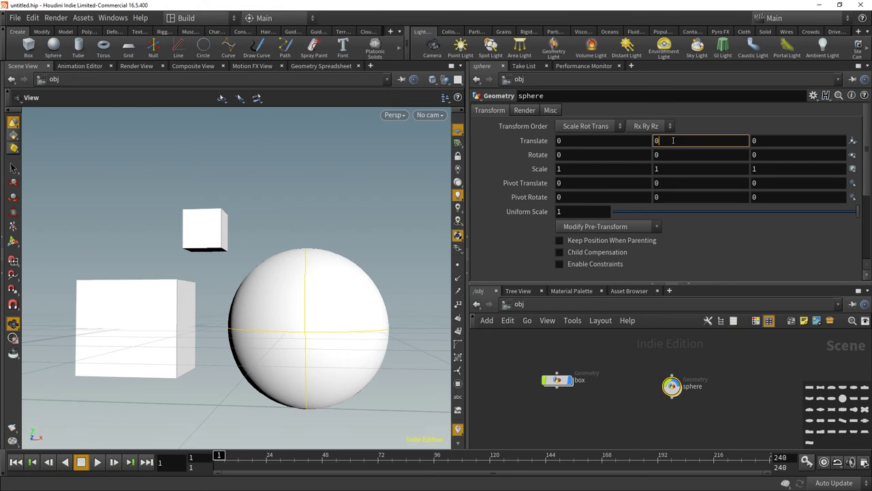
{"action": "scroll", "coordinate": [674, 141], "scroll_direction": "up", "scroll_amount": 8}
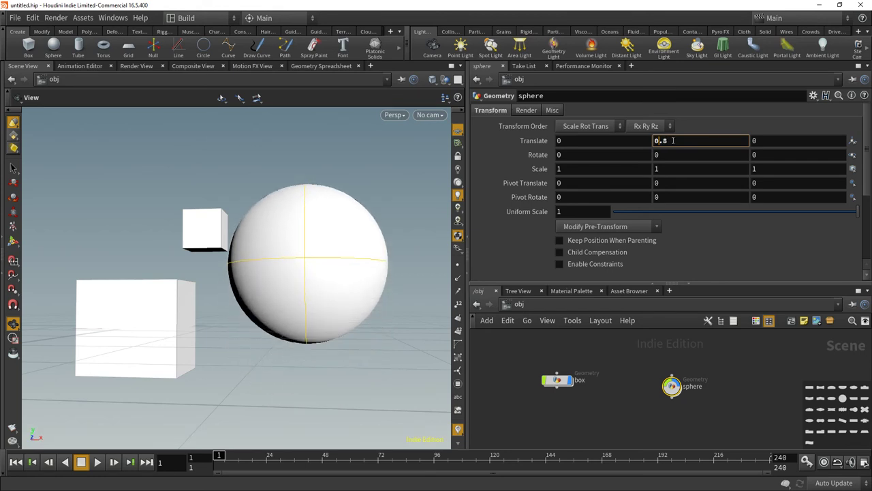
{"action": "scroll", "coordinate": [673, 140], "scroll_direction": "down", "scroll_amount": 16}
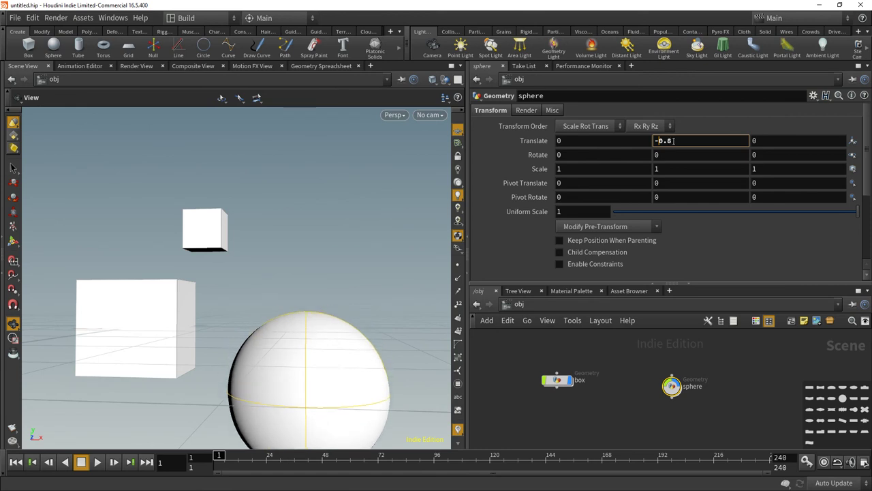
{"action": "scroll", "coordinate": [673, 141], "scroll_direction": "up", "scroll_amount": 8}
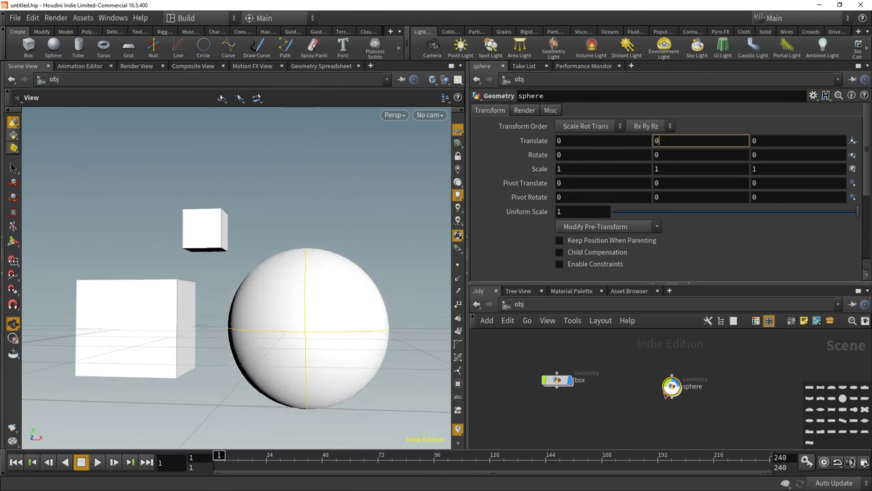
Scroll the sphere's transform1 Translate Y down to -0.2
{"action": "double_click", "coordinate": [671, 387]}
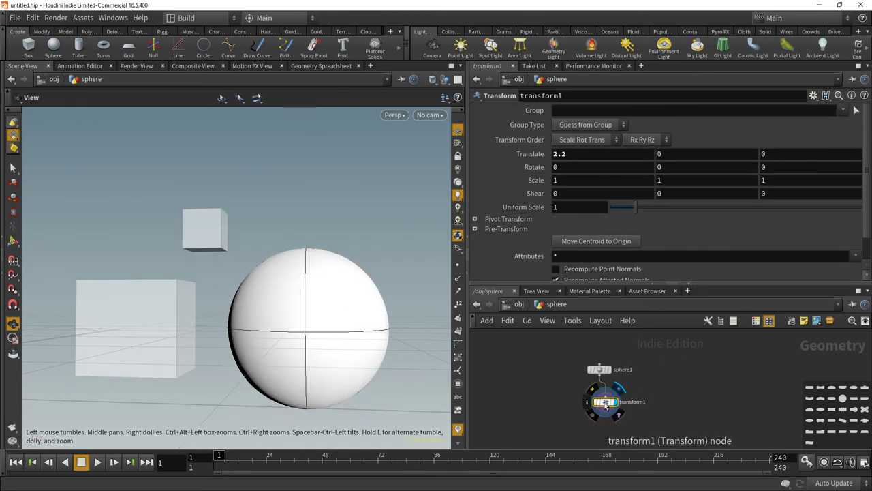
{"action": "scroll", "coordinate": [687, 154], "scroll_direction": "up", "scroll_amount": 2}
{"action": "scroll", "coordinate": [687, 154], "scroll_direction": "up", "scroll_amount": 2}
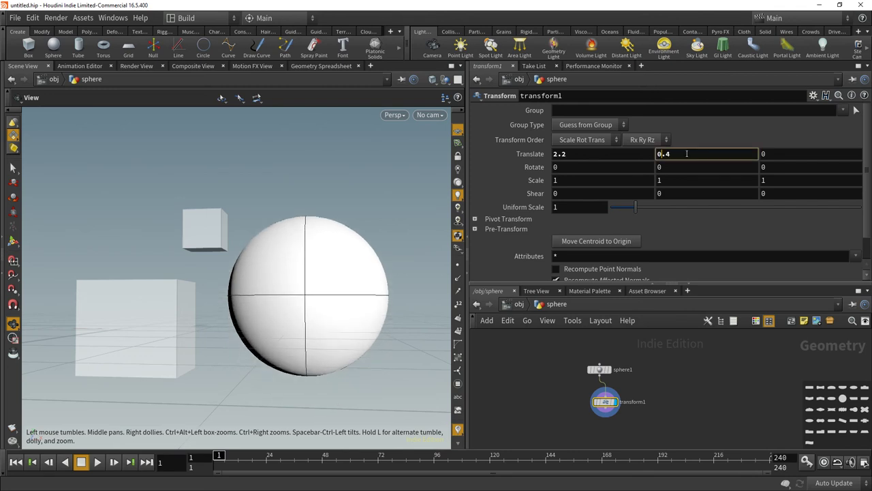
{"action": "scroll", "coordinate": [687, 154], "scroll_direction": "down", "scroll_amount": 6}
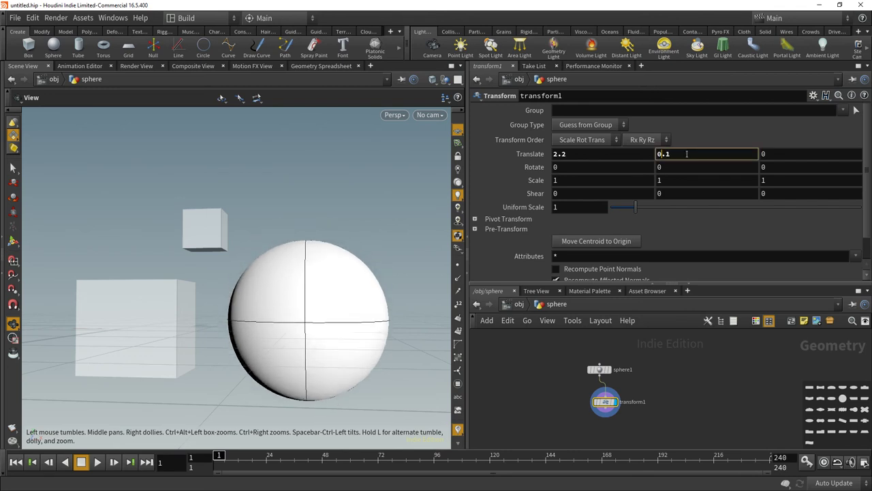
{"action": "left_click", "coordinate": [515, 79]}
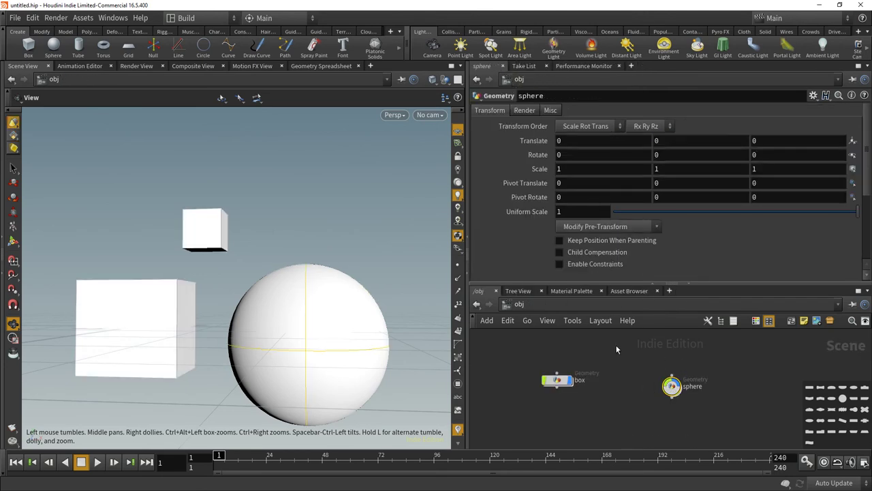
Reference the sphere transform1's Bounding Box Maximum[Y] into box2's Translate Y via Scene Data
{"action": "double_click", "coordinate": [560, 382]}
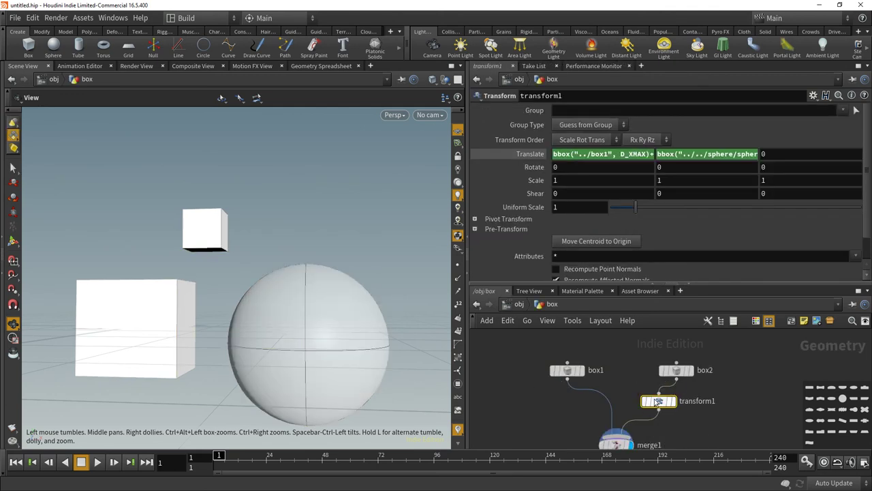
{"action": "left_click", "coordinate": [715, 154]}
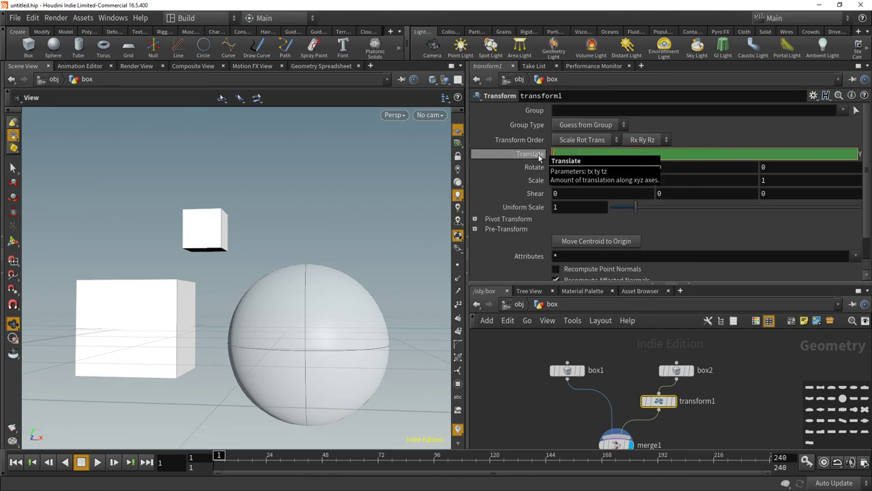
{"action": "right_click", "coordinate": [584, 154]}
{"action": "mouse_move", "coordinate": [647, 210]}
{"action": "left_click", "coordinate": [764, 214]}
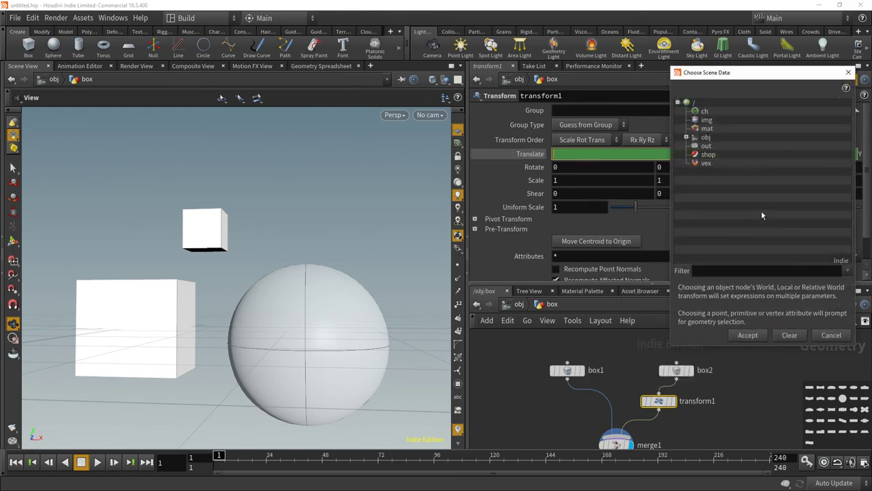
{"action": "left_click", "coordinate": [687, 139]}
{"action": "left_click", "coordinate": [695, 154]}
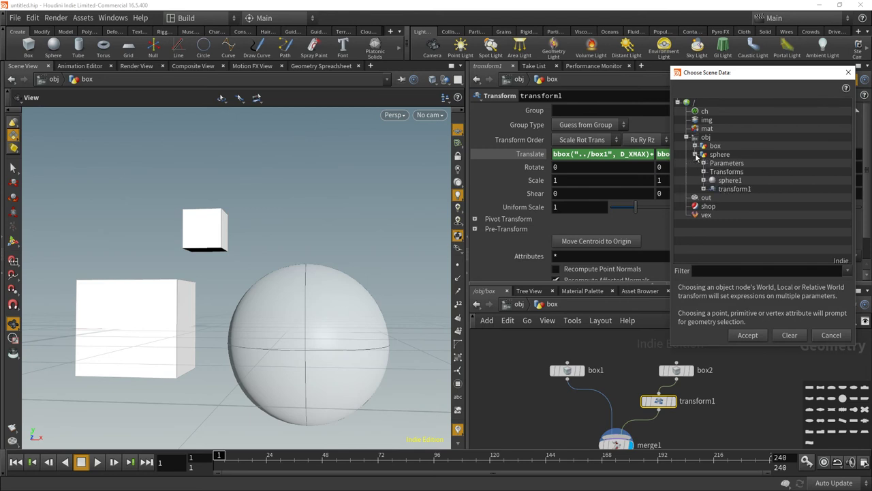
{"action": "left_click", "coordinate": [705, 180]}
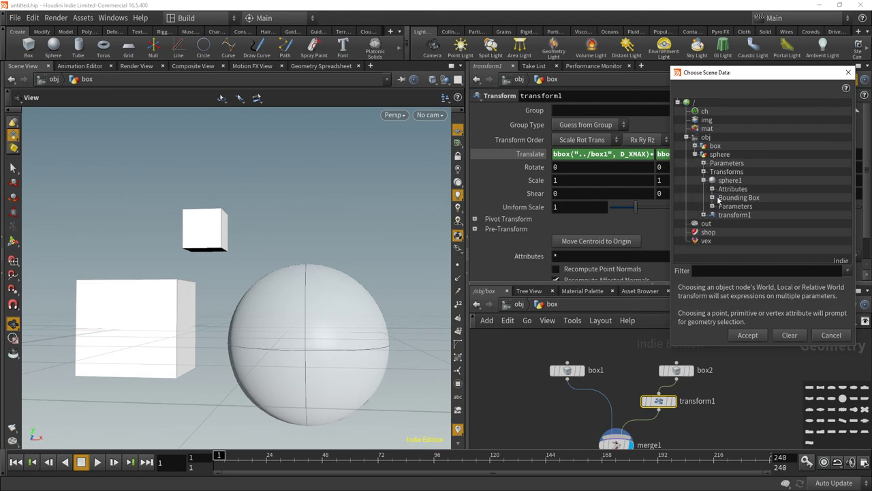
{"action": "left_click", "coordinate": [713, 197]}
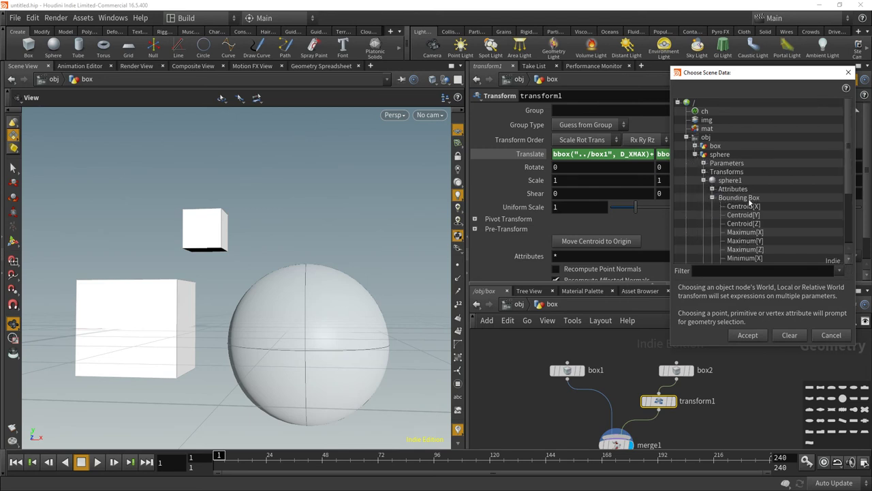
{"action": "left_click", "coordinate": [703, 180]}
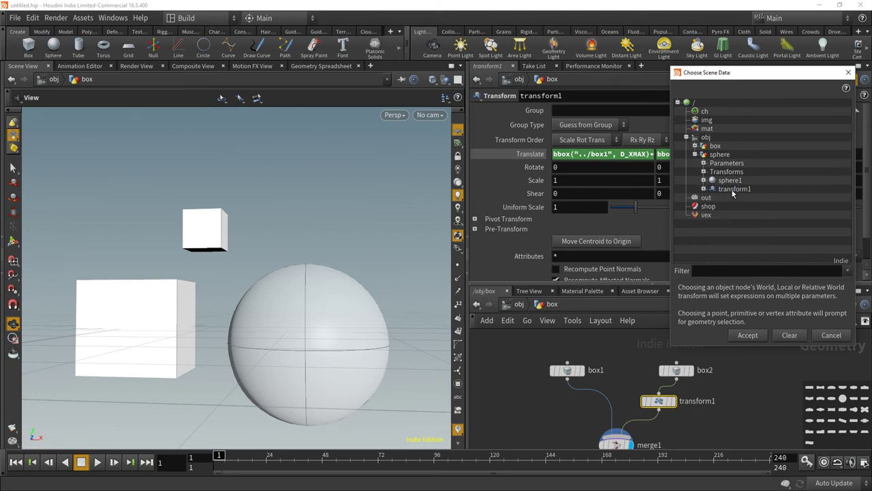
{"action": "double_click", "coordinate": [733, 191]}
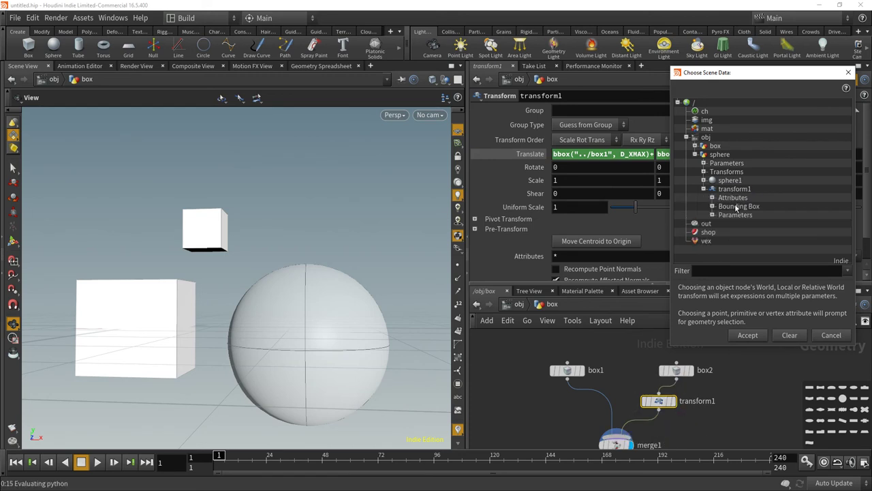
{"action": "left_click", "coordinate": [712, 206]}
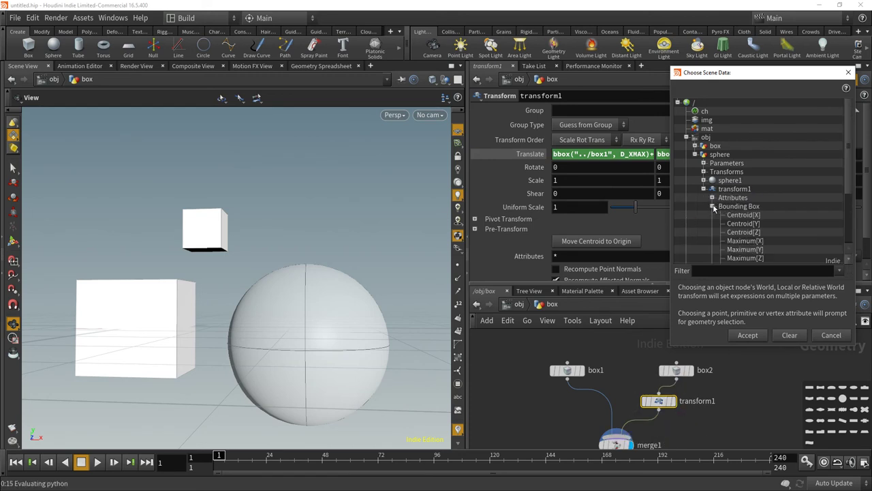
{"action": "left_click", "coordinate": [746, 249]}
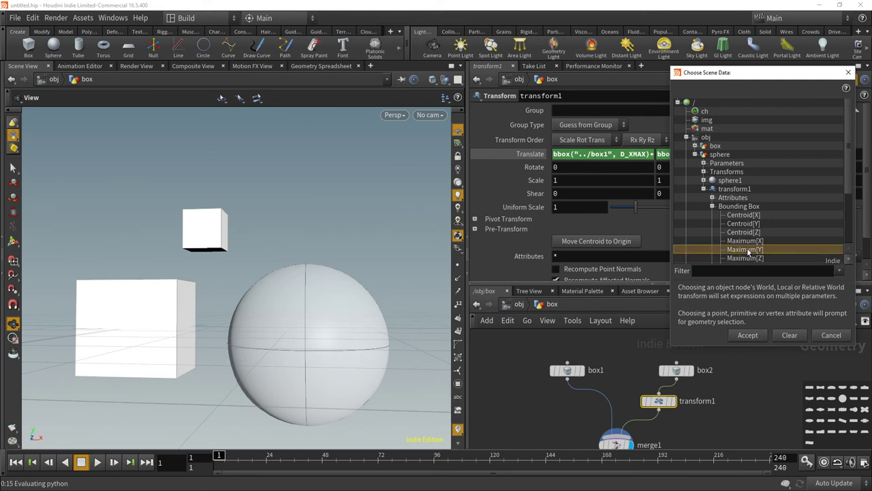
{"action": "left_click", "coordinate": [748, 336]}
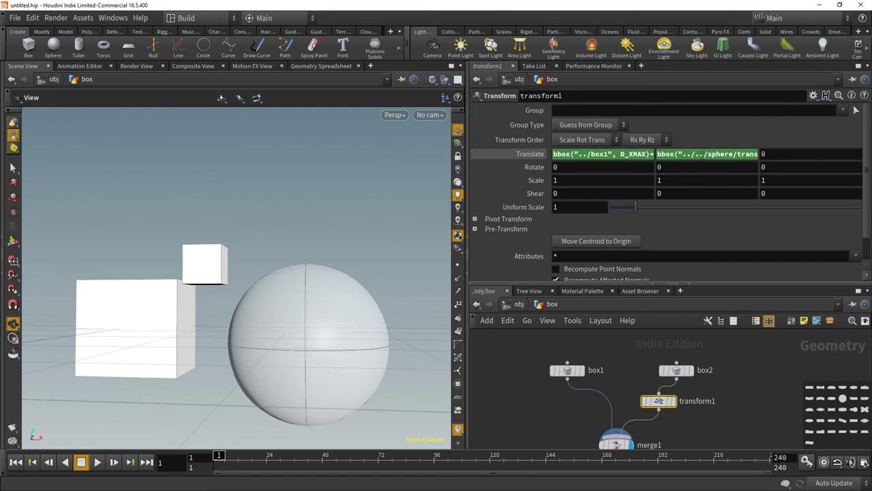
Add the +ch("../box2/sizex")/2 offset from Translate X to the end of Translate Y
{"action": "left_click", "coordinate": [627, 155]}
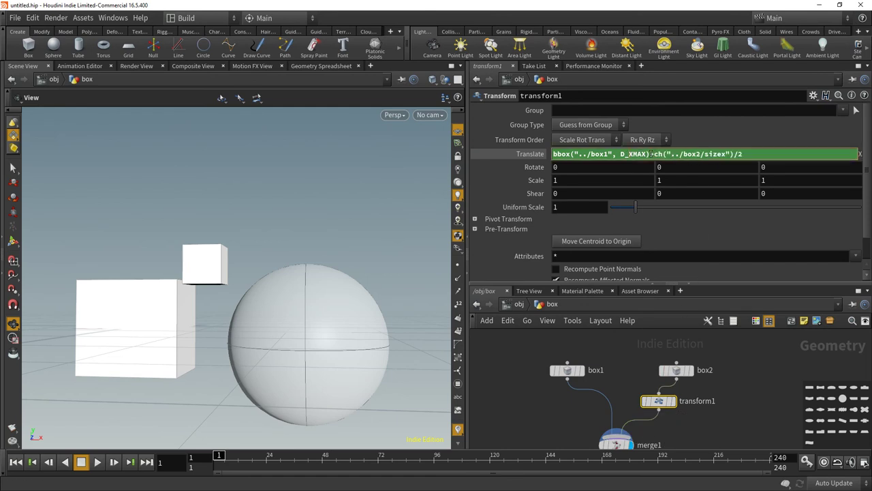
{"action": "left_click_drag", "start_coordinate": [653, 154], "coordinate": [801, 154]}
{"action": "key", "text": "ctrl+c"}
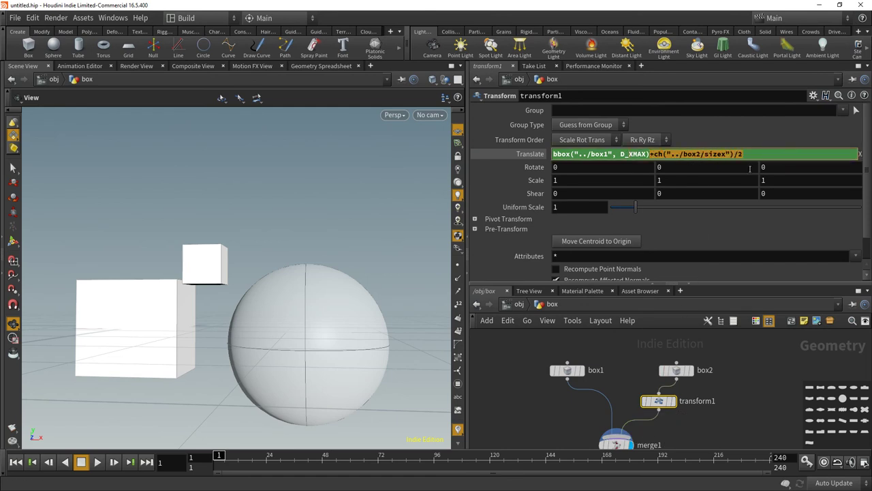
{"action": "key", "text": "BackSpace"}
{"action": "key", "text": "Return"}
{"action": "left_click", "coordinate": [754, 154]}
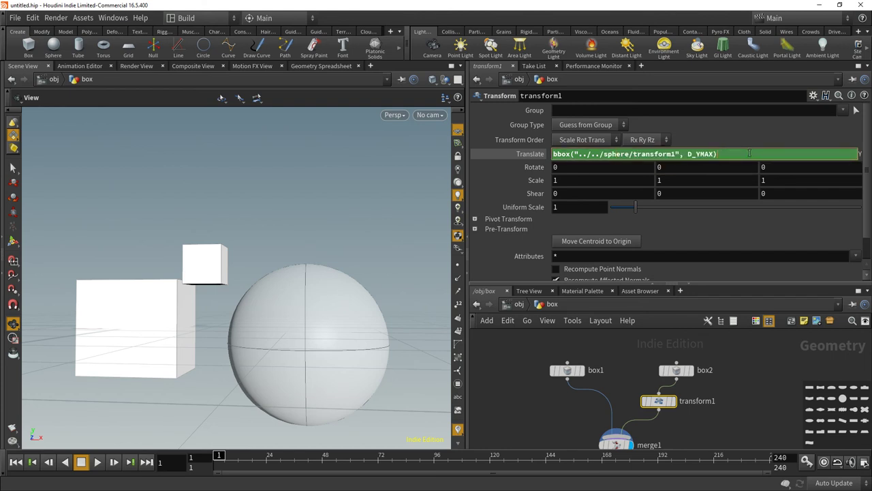
{"action": "key", "text": "ctrl+v"}
{"action": "key", "text": "Return"}
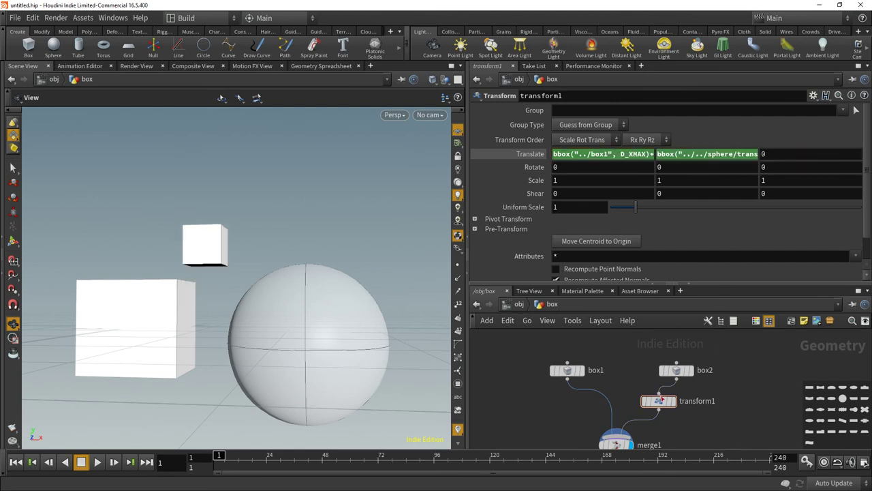
Scrub the sphere's transform1 Translate Y to test the link, then set it to 0
{"action": "left_click", "coordinate": [524, 304]}
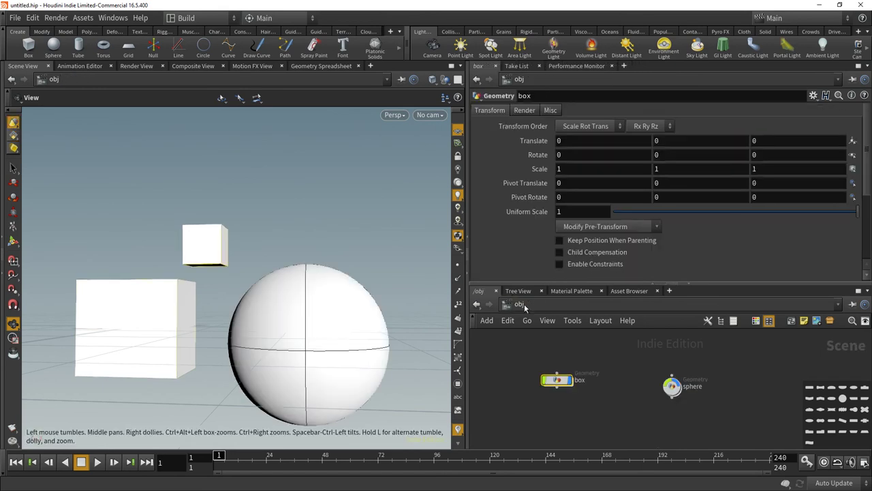
{"action": "double_click", "coordinate": [671, 386]}
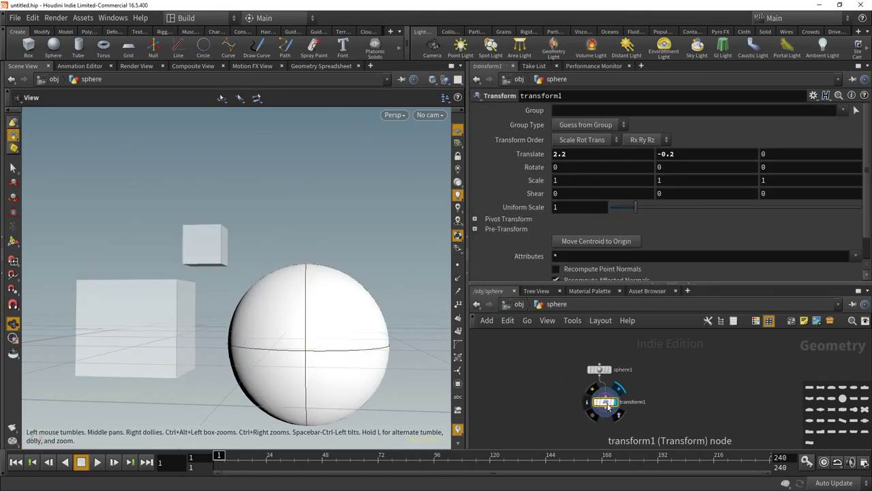
{"action": "left_click", "coordinate": [686, 154]}
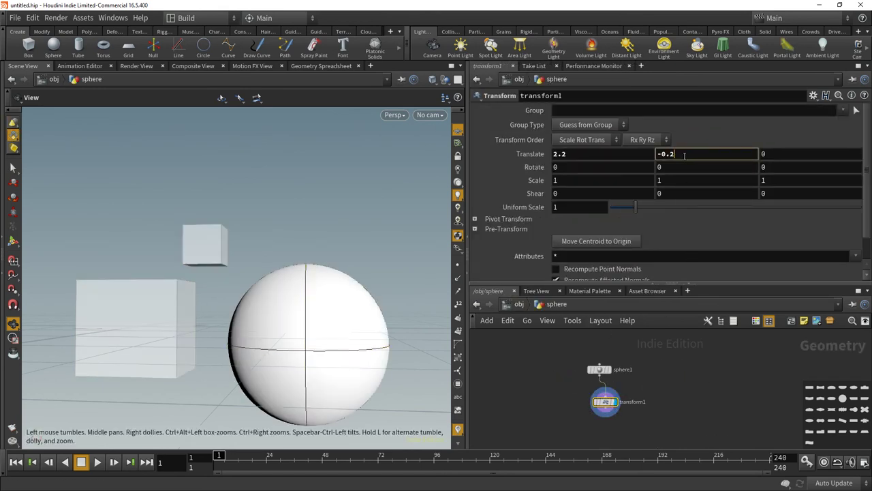
{"action": "scroll", "coordinate": [685, 155], "scroll_direction": "up", "scroll_amount": 6}
{"action": "scroll", "coordinate": [685, 155], "scroll_direction": "up", "scroll_amount": 3}
{"action": "scroll", "coordinate": [685, 155], "scroll_direction": "down", "scroll_amount": 16}
{"action": "scroll", "coordinate": [685, 156], "scroll_direction": "up", "scroll_amount": 9}
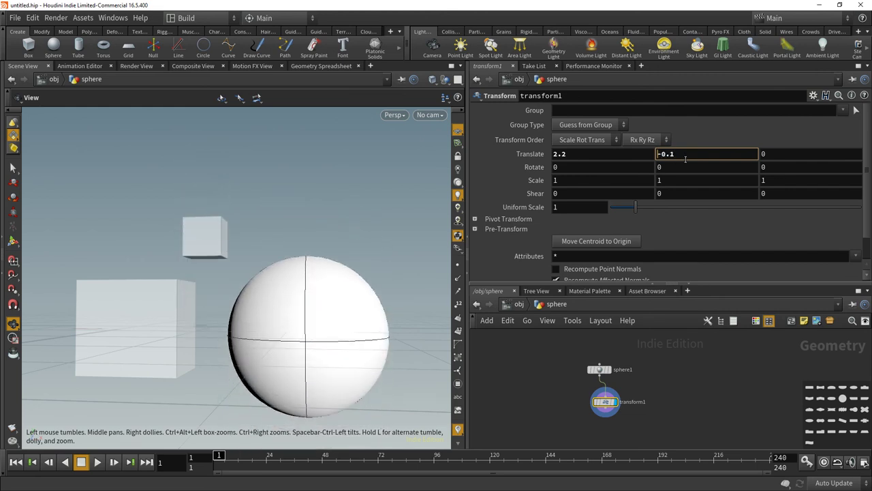
{"action": "scroll", "coordinate": [685, 155], "scroll_direction": "down", "scroll_amount": 4}
{"action": "left_click_drag", "start_coordinate": [685, 155], "coordinate": [635, 156]}
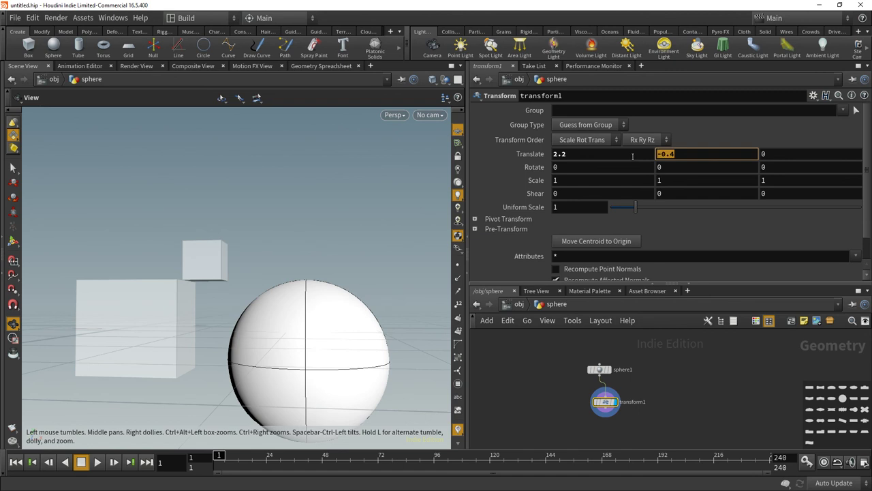
{"action": "type", "text": "0"}
{"action": "key", "text": "Return"}
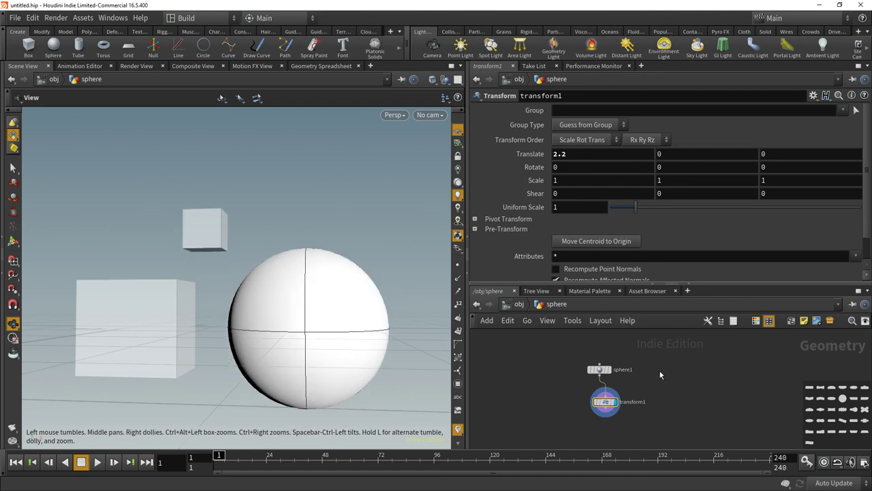
{"action": "left_click", "coordinate": [515, 304]}
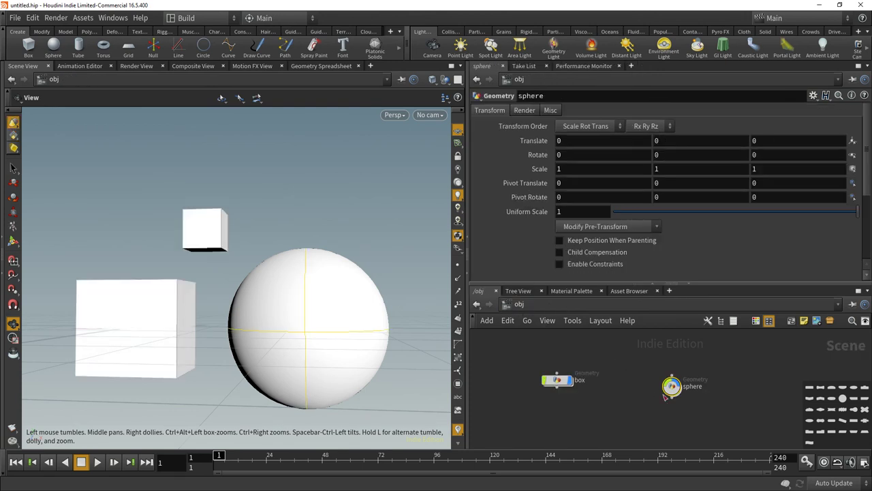
{"action": "left_click", "coordinate": [676, 143]}
{"action": "scroll", "coordinate": [676, 142], "scroll_direction": "up", "scroll_amount": 11}
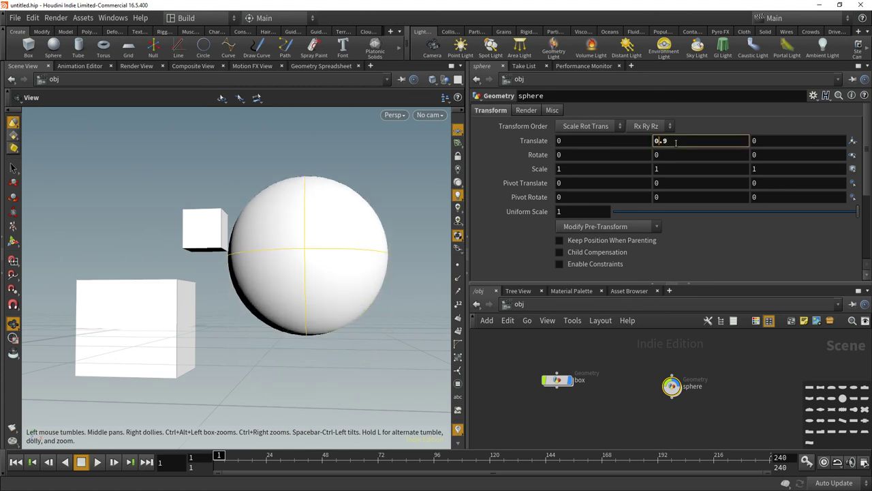
{"action": "scroll", "coordinate": [675, 141], "scroll_direction": "down", "scroll_amount": 17}
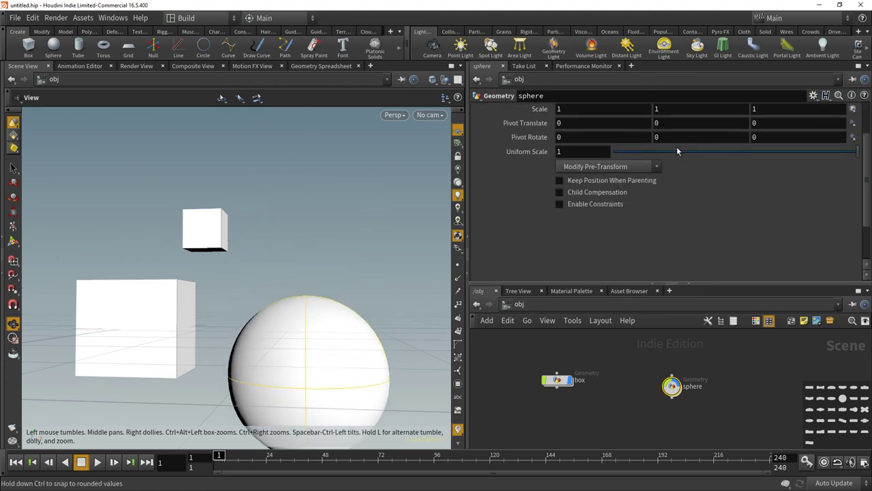
{"action": "double_click", "coordinate": [679, 148]}
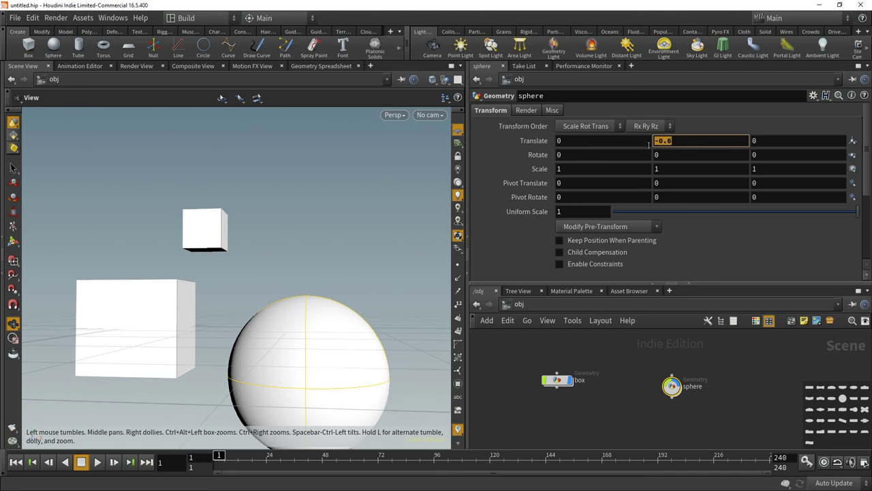
{"action": "type", "text": "0"}
{"action": "key", "text": "Return"}
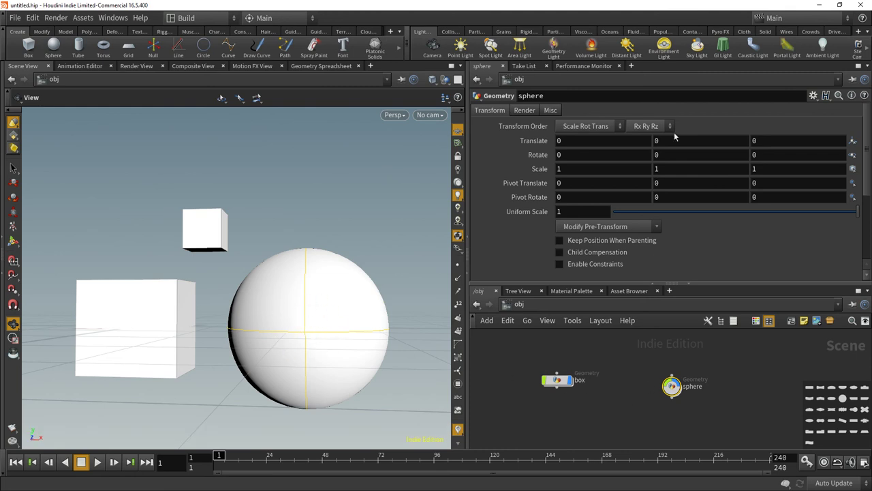
{"action": "double_click", "coordinate": [672, 387]}
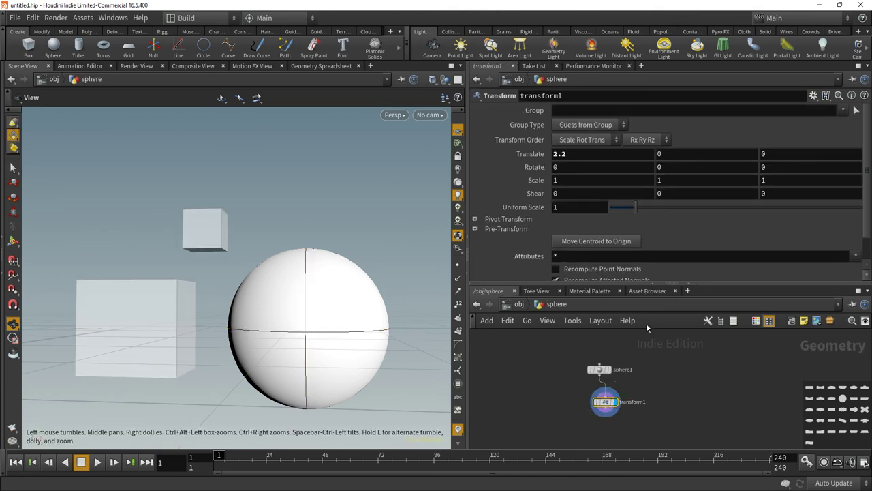
{"action": "left_click", "coordinate": [689, 153]}
{"action": "type", "text": "0.1"}
{"action": "left_click", "coordinate": [516, 81]}
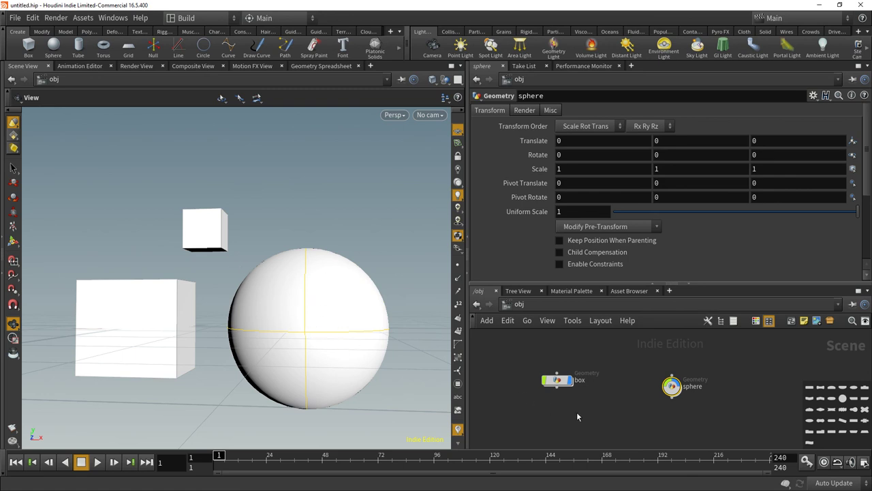
Inside the box network, delete transform1's existing Translate Y expression
{"action": "double_click", "coordinate": [559, 380]}
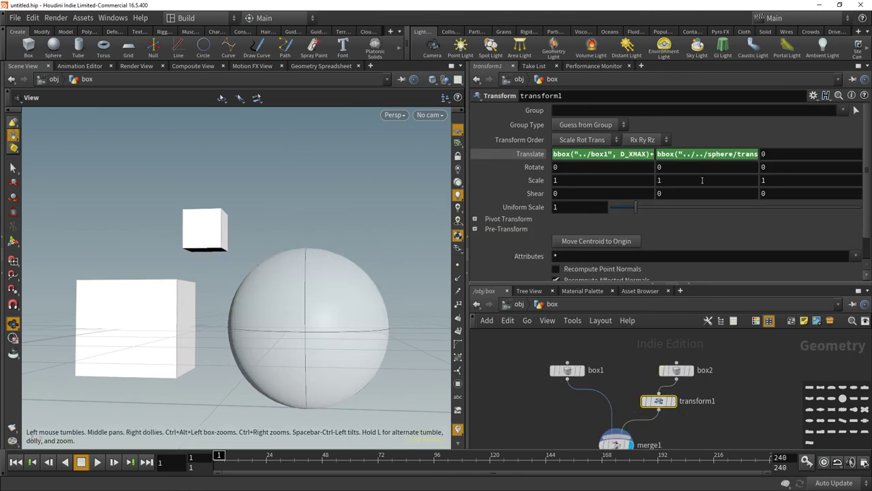
{"action": "left_click", "coordinate": [710, 154]}
{"action": "left_click_drag", "start_coordinate": [836, 154], "coordinate": [448, 169]}
{"action": "key", "text": "BackSpace"}
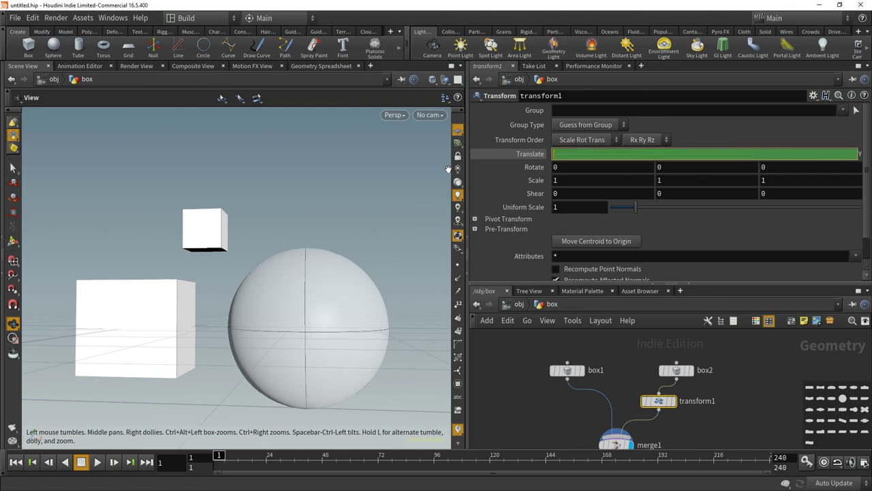
Reference the sphere's Relative World Translate[Y] via Scene Data for transform1's Translate Y
{"action": "right_click", "coordinate": [557, 154]}
{"action": "mouse_move", "coordinate": [586, 209]}
{"action": "left_click", "coordinate": [743, 213]}
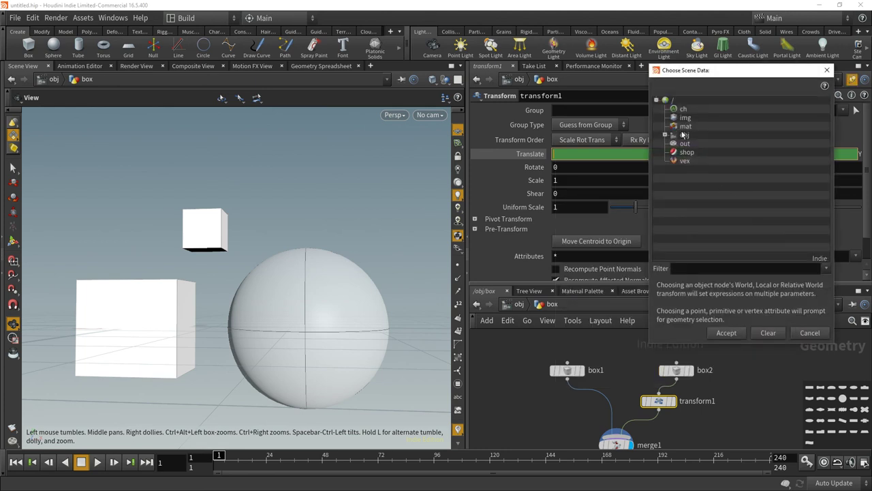
{"action": "left_click", "coordinate": [674, 152]}
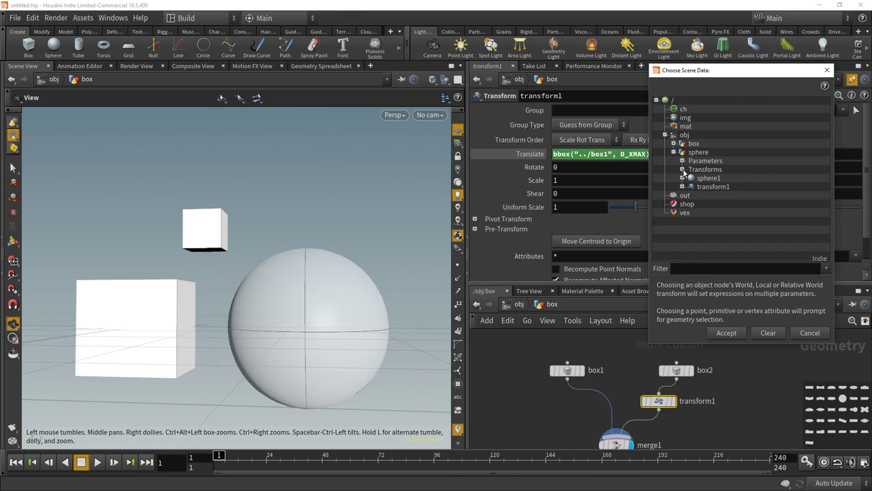
{"action": "left_click", "coordinate": [683, 169]}
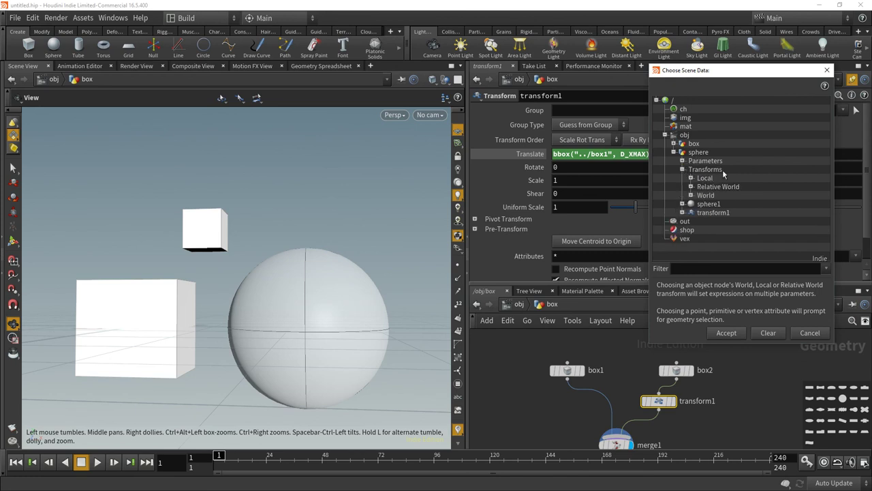
{"action": "left_click", "coordinate": [691, 187]}
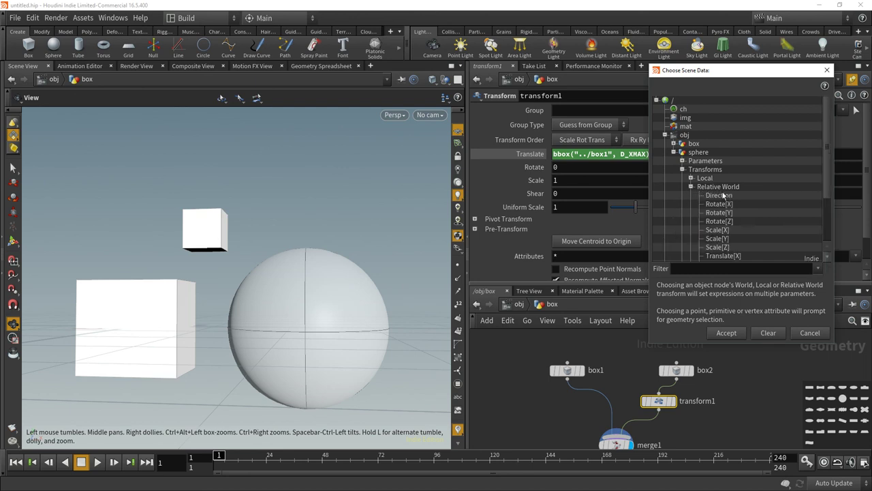
{"action": "scroll", "coordinate": [754, 217], "scroll_direction": "down", "scroll_amount": 2}
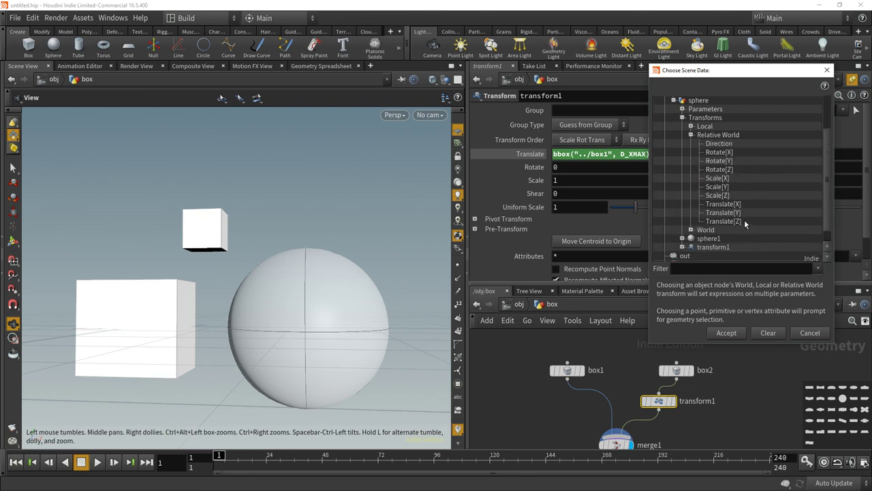
{"action": "left_click", "coordinate": [723, 212]}
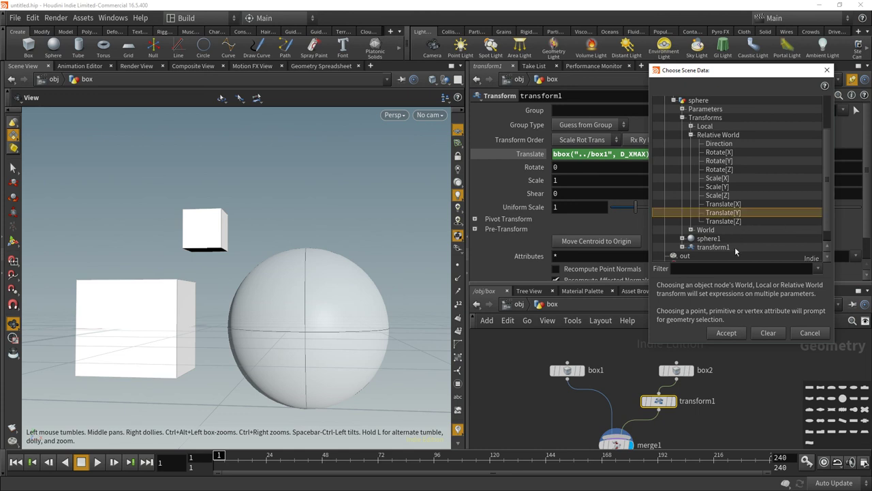
{"action": "left_click", "coordinate": [726, 333]}
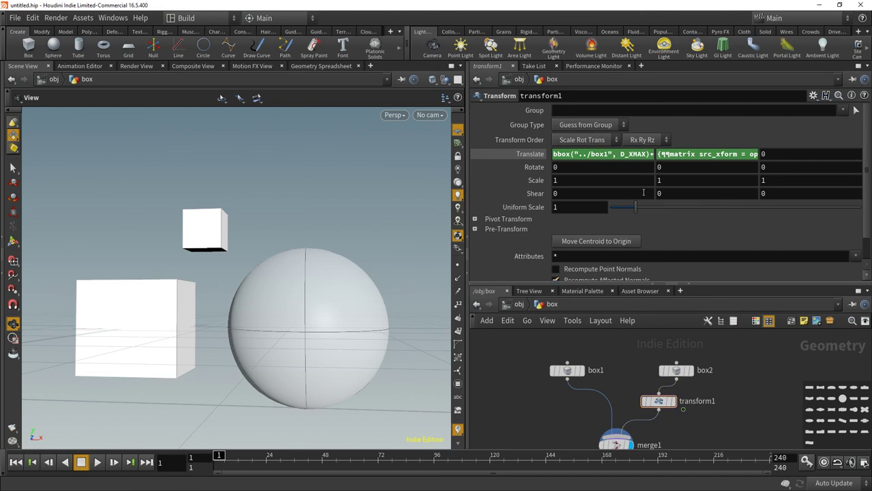
At object level, lower the sphere's Translate Y to about -0.3 so the box follows
{"action": "left_click", "coordinate": [518, 79]}
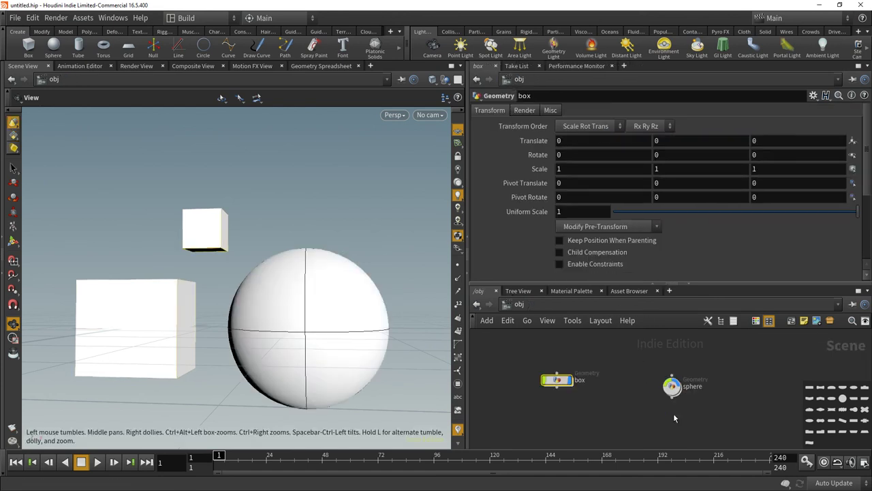
{"action": "left_click", "coordinate": [672, 386]}
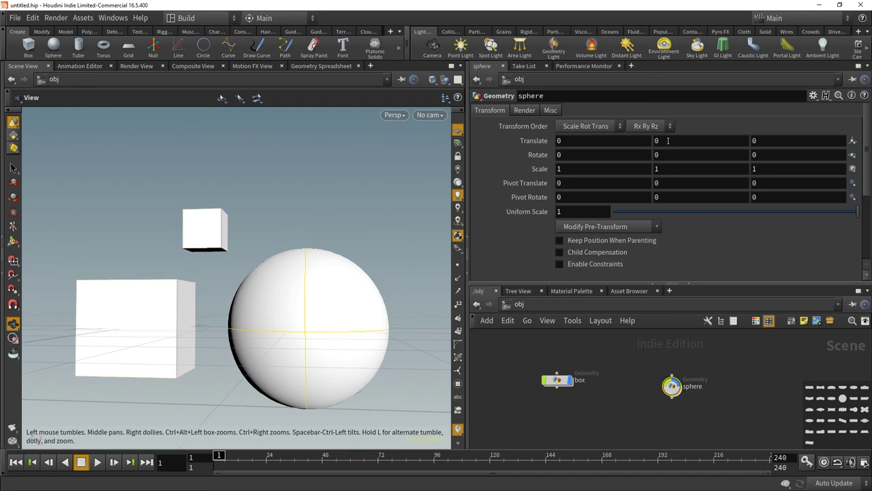
{"action": "middle_click_drag", "start_coordinate": [668, 140], "coordinate": [667, 141]}
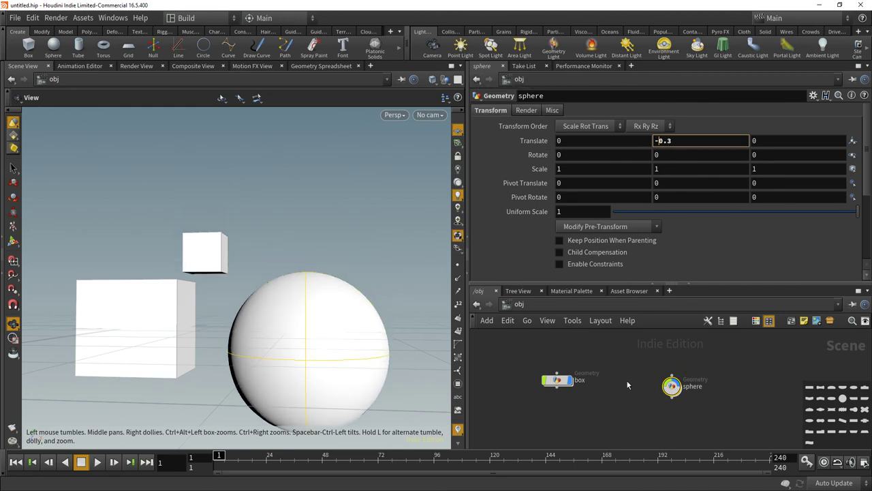
Read through transform1's generated sphere-referencing Translate expression, which evaluates to 0.9, 0.95, 0
{"action": "double_click", "coordinate": [562, 380]}
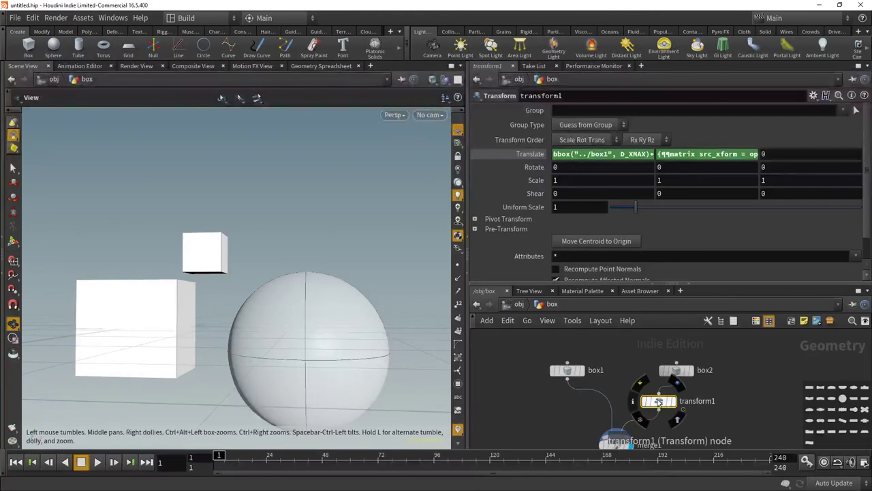
{"action": "left_click", "coordinate": [672, 154]}
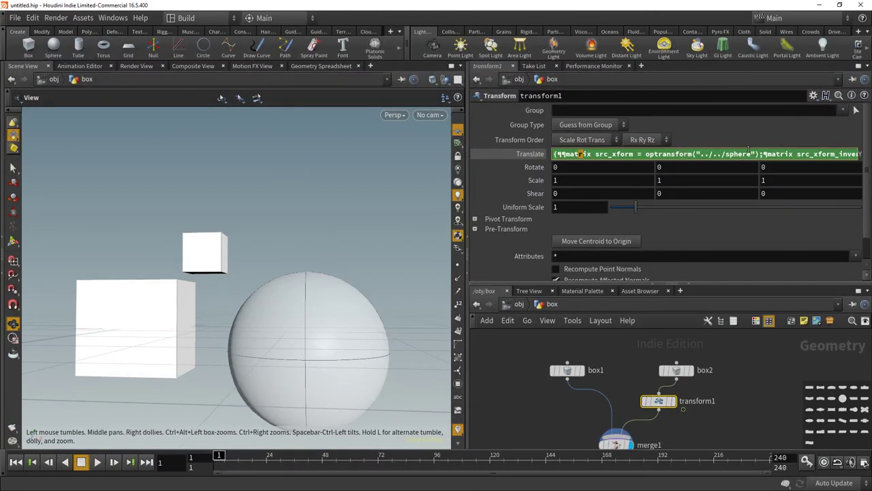
{"action": "right_click", "coordinate": [723, 151]}
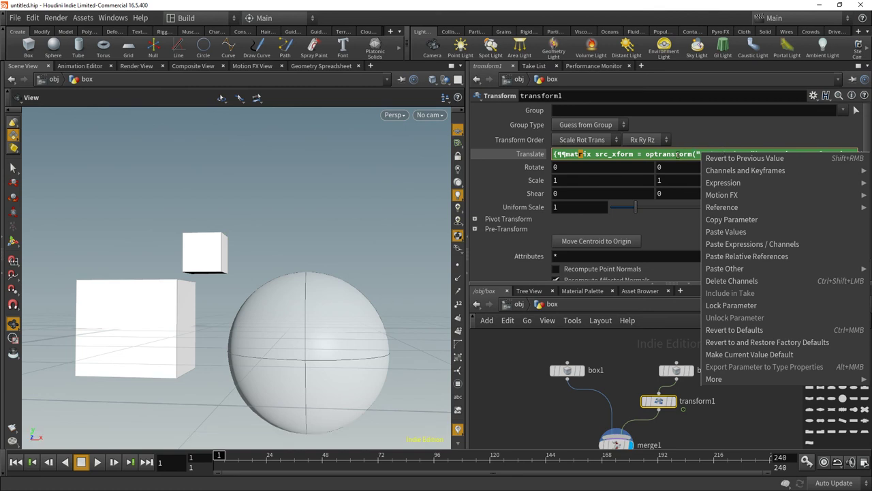
{"action": "left_click", "coordinate": [678, 154]}
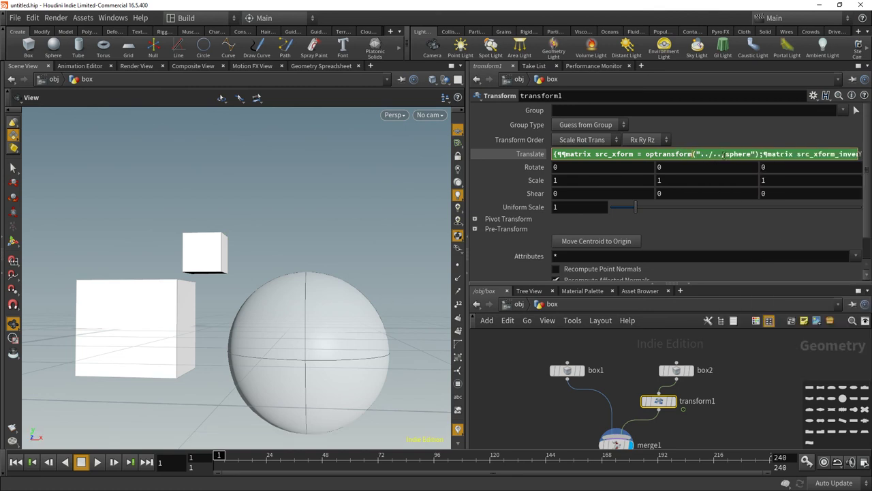
{"action": "key", "text": "Right"}
{"action": "key", "text": "Right"}
{"action": "key", "text": "Right"}
{"action": "key", "text": "Right"}
{"action": "key", "text": "Right"}
{"action": "key", "text": "Right"}
{"action": "key", "text": "Right"}
{"action": "key", "text": "Right"}
{"action": "key", "text": "Right"}
{"action": "key", "text": "Right"}
{"action": "key", "text": "Right"}
{"action": "key", "text": "Right"}
{"action": "key", "text": "Right"}
{"action": "key", "text": "Right"}
{"action": "key", "text": "Right"}
{"action": "key", "text": "Right"}
{"action": "key", "text": "Right"}
{"action": "key", "text": "Right"}
{"action": "key", "text": "Right"}
{"action": "key", "text": "Right"}
{"action": "key", "text": "Right"}
{"action": "key", "text": "Right"}
{"action": "key", "text": "Right"}
{"action": "key", "text": "Right"}
{"action": "key", "text": "Right"}
{"action": "key", "text": "Right"}
{"action": "key", "text": "Right"}
{"action": "key", "text": "Right"}
{"action": "key", "text": "Right"}
{"action": "key", "text": "Right"}
{"action": "key", "text": "Right"}
{"action": "key", "text": "Right"}
{"action": "key", "text": "Right"}
{"action": "key", "text": "Right"}
{"action": "key", "text": "Right"}
{"action": "key", "text": "Right"}
{"action": "key", "text": "Right"}
{"action": "key", "text": "Right"}
{"action": "key", "text": "Right"}
{"action": "key", "text": "Right"}
{"action": "key", "text": "Right"}
{"action": "key", "text": "Right"}
{"action": "key", "text": "Right"}
{"action": "key", "text": "Right"}
{"action": "key", "text": "Right"}
{"action": "key", "text": "Right"}
{"action": "key", "text": "Right"}
{"action": "key", "text": "Right"}
{"action": "key", "text": "Right"}
{"action": "key", "text": "Right"}
{"action": "key", "text": "Right"}
{"action": "key", "text": "Right"}
{"action": "key", "text": "Right"}
{"action": "key", "text": "Right"}
{"action": "key", "text": "Right"}
{"action": "key", "text": "Right"}
{"action": "key", "text": "Right"}
{"action": "key", "text": "Right"}
{"action": "key", "text": "Right"}
{"action": "key", "text": "Right"}
{"action": "key", "text": "Right"}
{"action": "key", "text": "Right"}
{"action": "key", "text": "Right"}
{"action": "key", "text": "Right"}
{"action": "key", "text": "Right"}
{"action": "key", "text": "Right"}
{"action": "key", "text": "Right"}
{"action": "key", "text": "Right"}
{"action": "key", "text": "Right"}
{"action": "key", "text": "Right"}
{"action": "key", "text": "Right"}
{"action": "key", "text": "Right"}
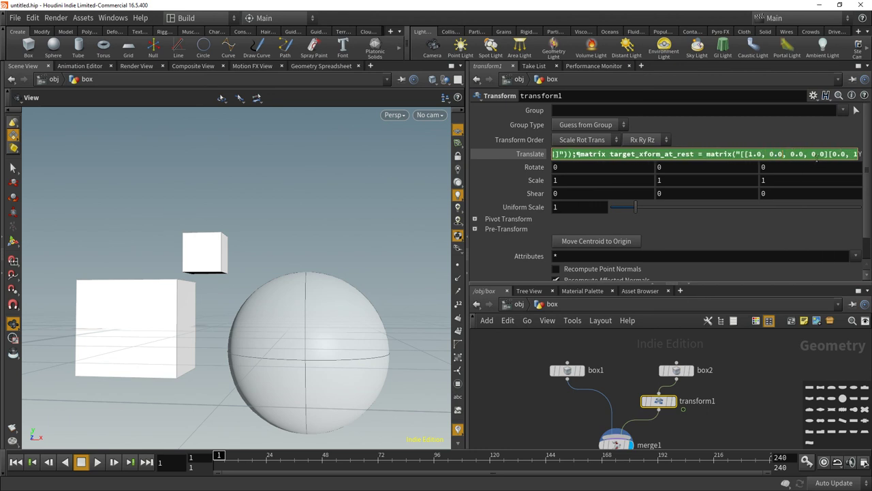
{"action": "key", "text": "End"}
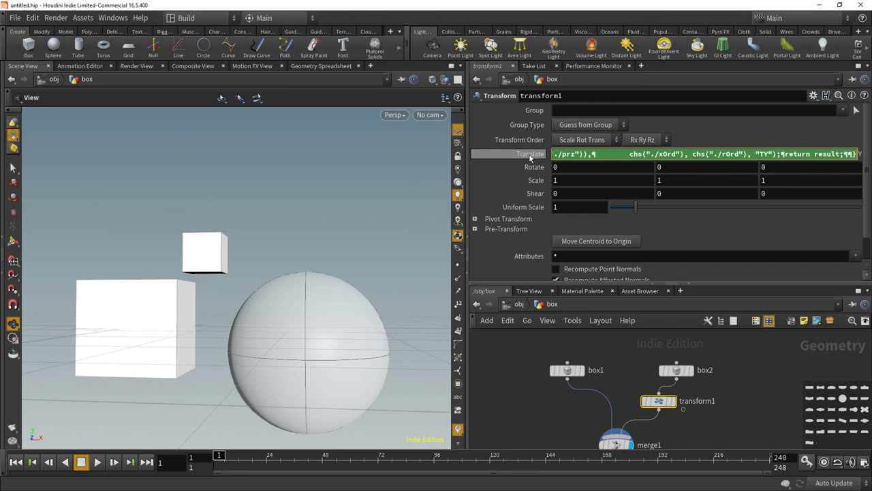
{"action": "key", "text": "Return"}
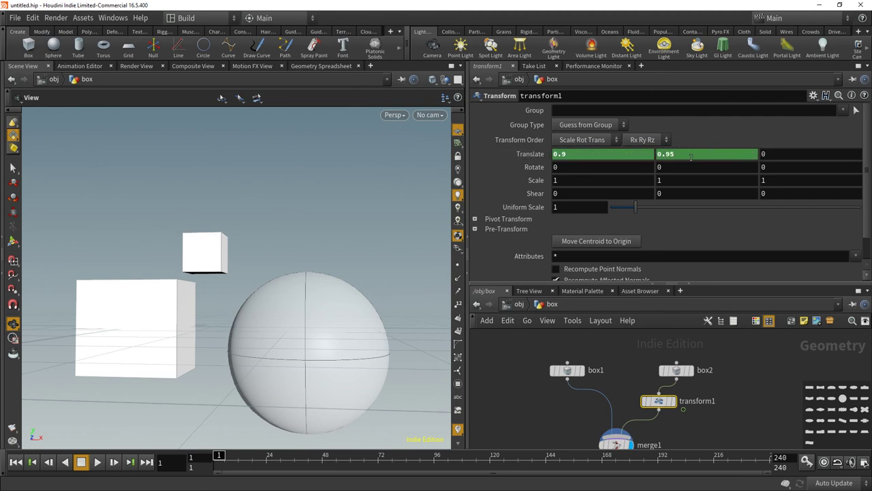
{"action": "left_click", "coordinate": [530, 154]}
{"action": "left_click", "coordinate": [682, 154]}
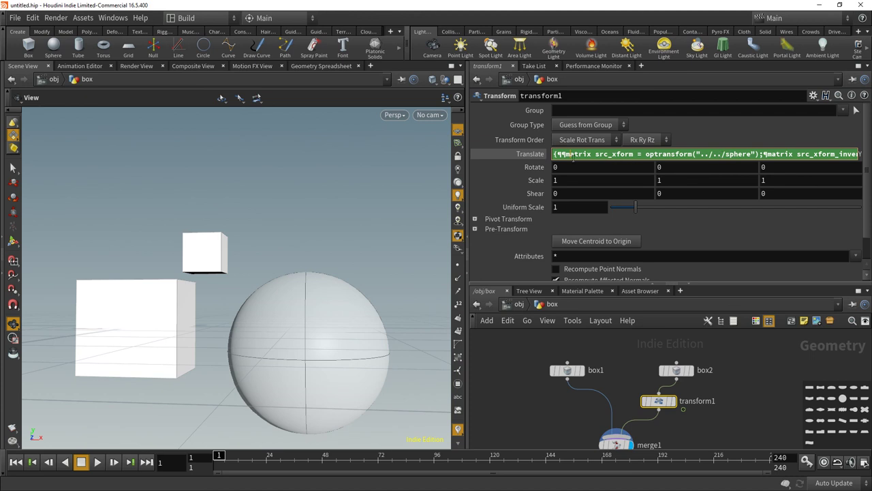
{"action": "right_click", "coordinate": [675, 155]}
{"action": "mouse_move", "coordinate": [700, 213]}
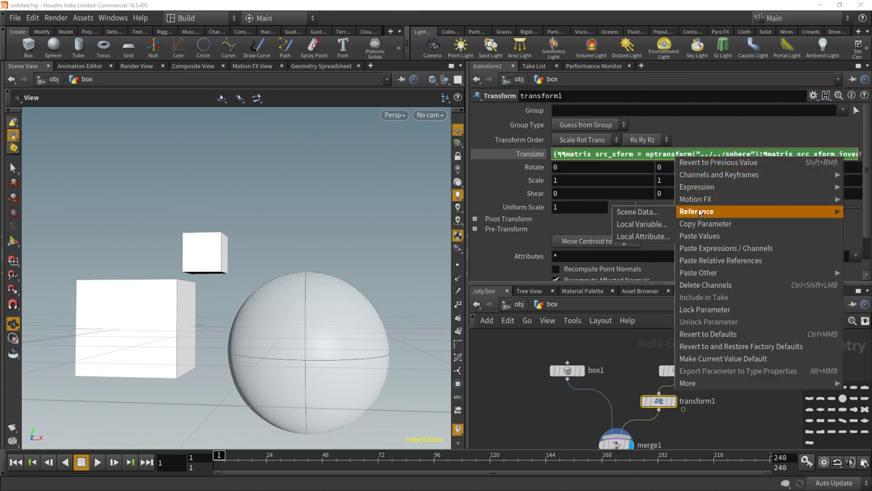
{"action": "left_click", "coordinate": [654, 212]}
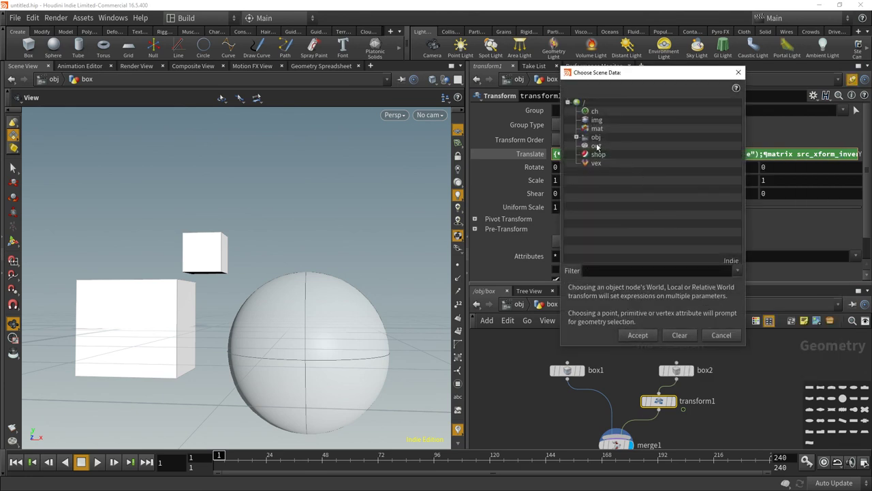
{"action": "left_click", "coordinate": [576, 137]}
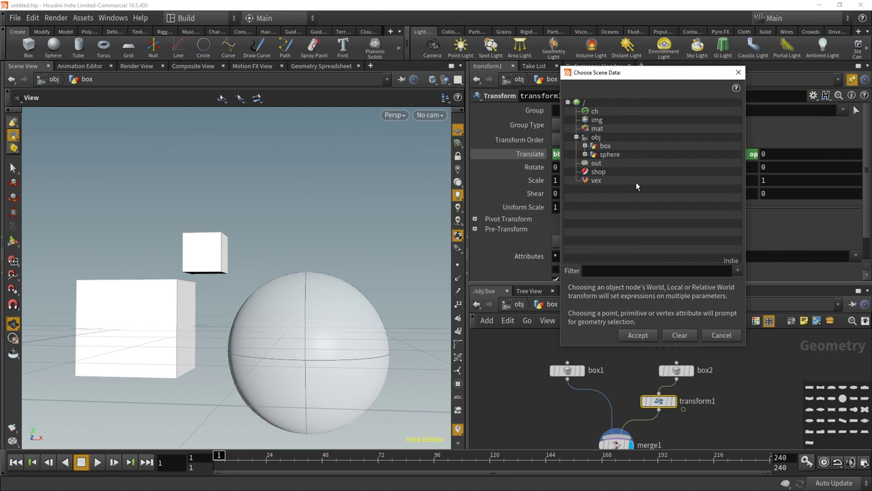
{"action": "left_click", "coordinate": [721, 335]}
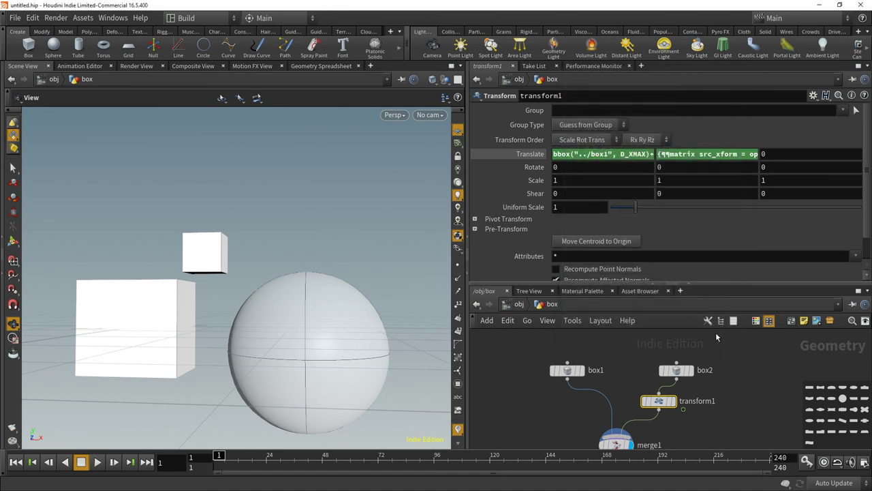